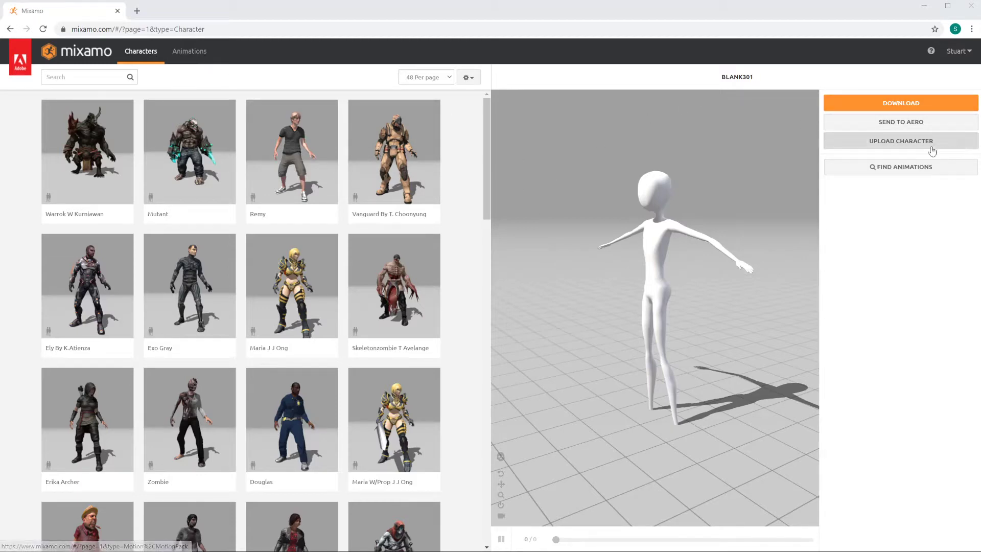
# - Upload the red-haired character's FBX file to Mixamo's Auto-Rigger
pyautogui.click(904, 143)
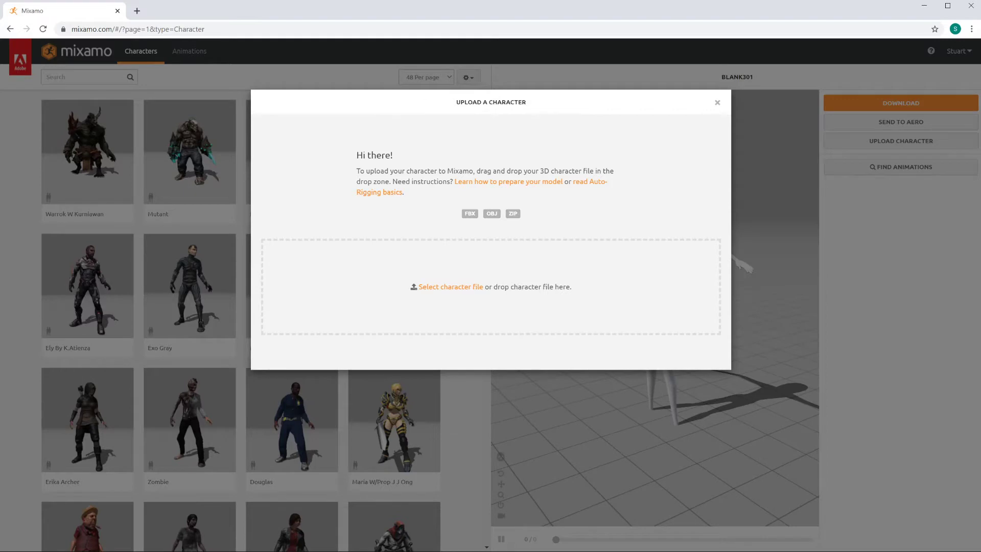
pyautogui.moveTo(661, 291); pyautogui.dragTo(454, 286)
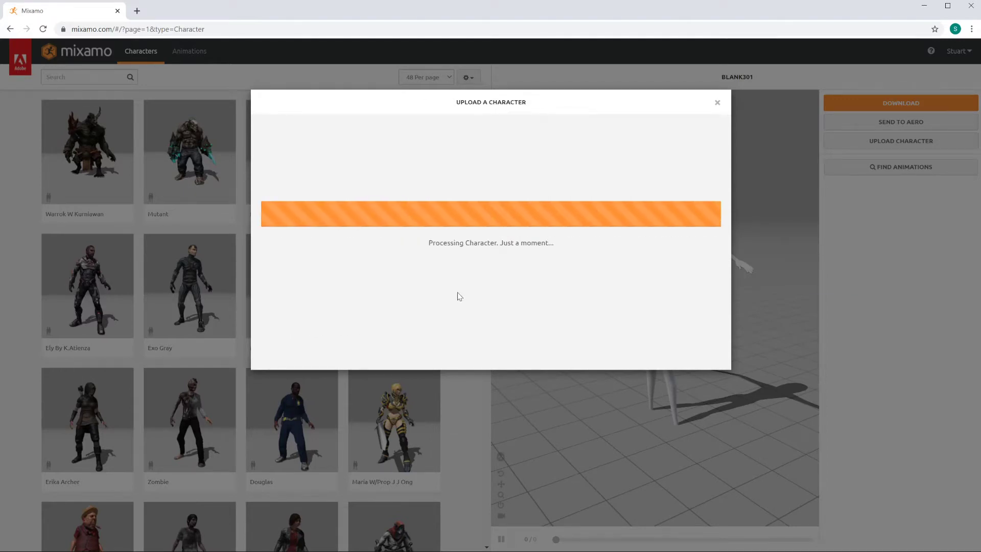
pyautogui.click(705, 383)
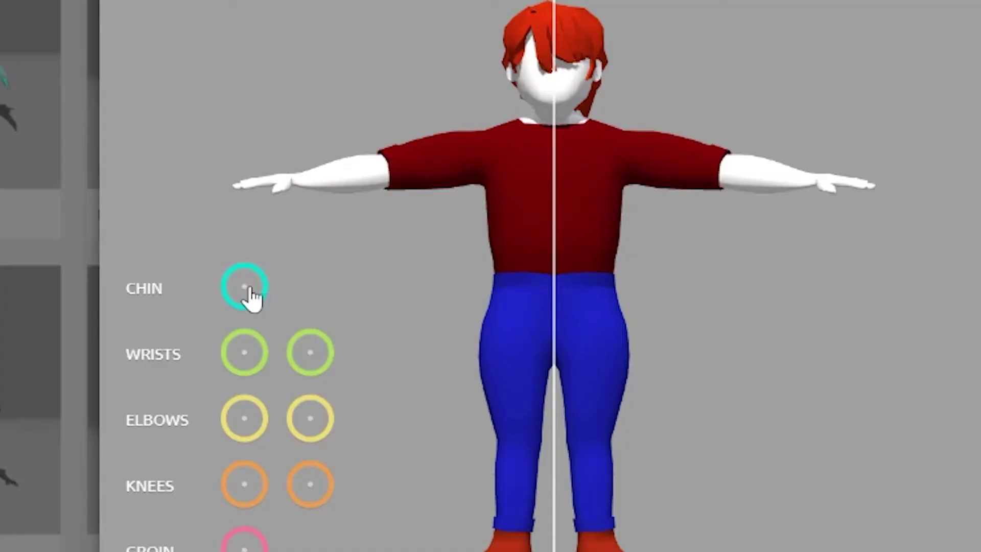
# - Place the chin, wrist, elbow, knee and groin markers, keeping Standard Skeleton (65)
pyautogui.moveTo(307, 245); pyautogui.dragTo(428, 171)
pyautogui.moveTo(306, 267); pyautogui.dragTo(338, 199)
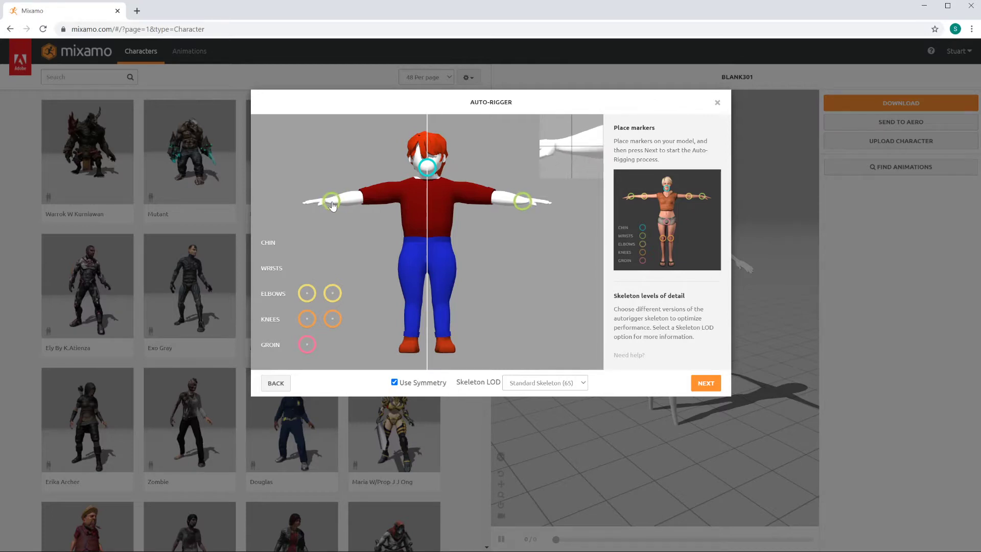
pyautogui.moveTo(307, 292); pyautogui.dragTo(364, 197)
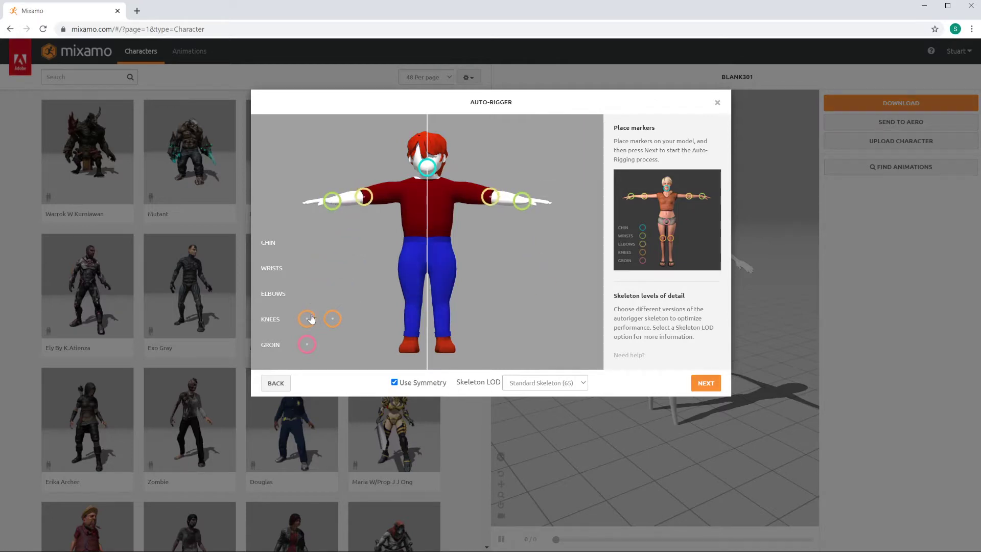
pyautogui.moveTo(307, 318); pyautogui.dragTo(414, 302)
pyautogui.moveTo(306, 344); pyautogui.dragTo(428, 264)
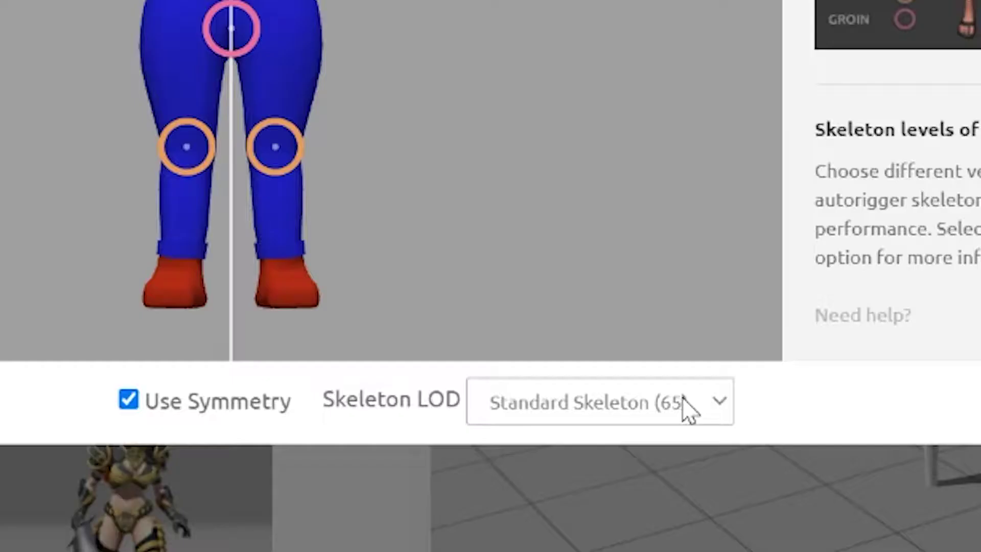
pyautogui.click(576, 384)
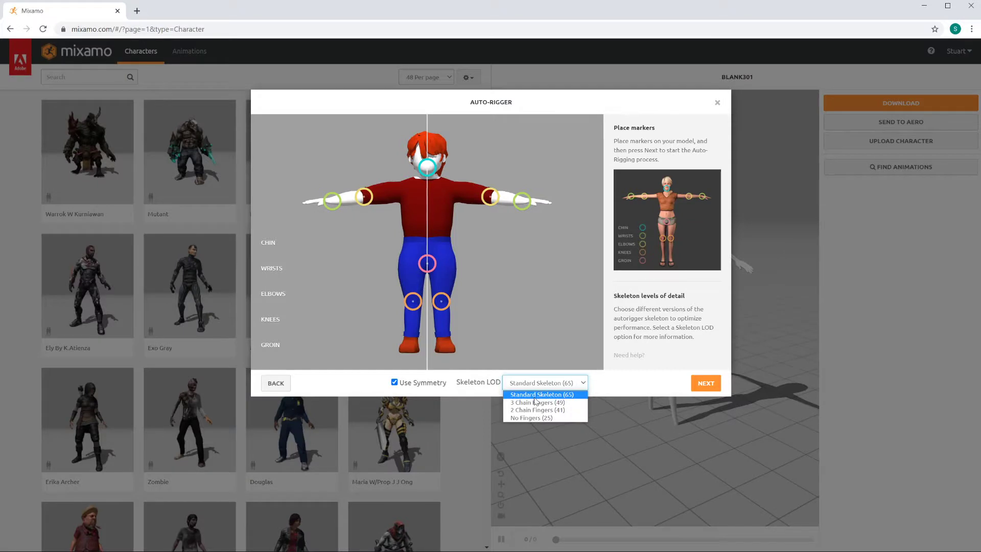
pyautogui.click(538, 396)
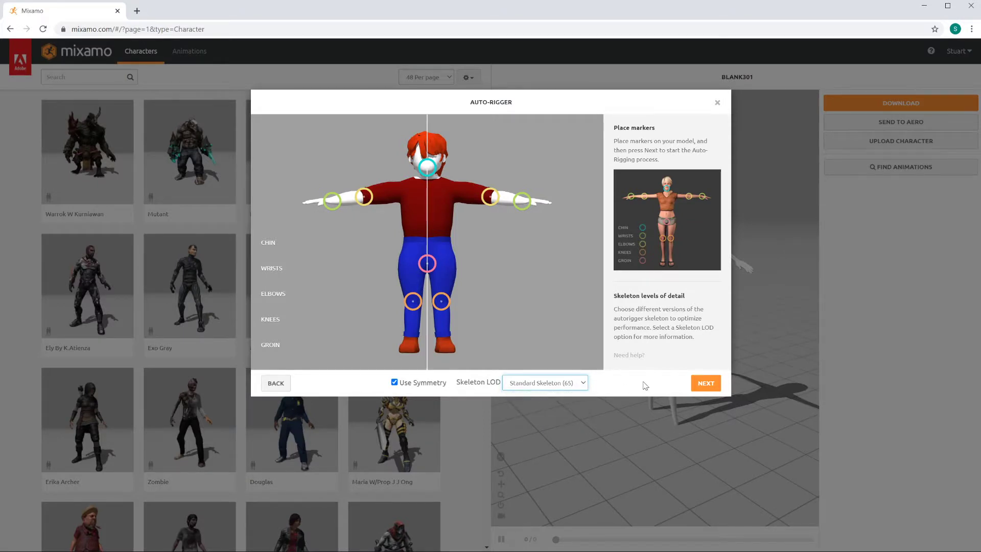
# - Auto-rig the character and make JERRY5 the current character
pyautogui.click(705, 385)
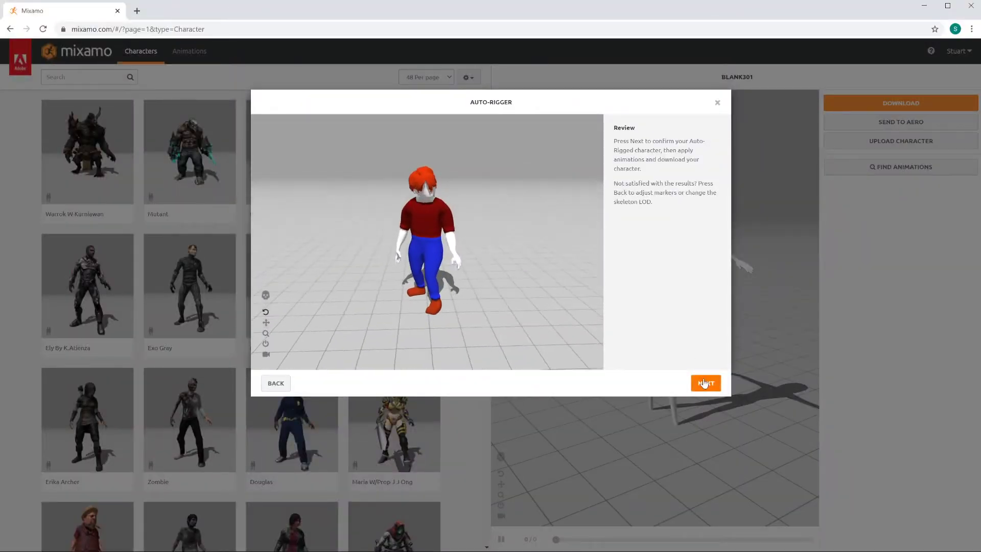
pyautogui.click(704, 384)
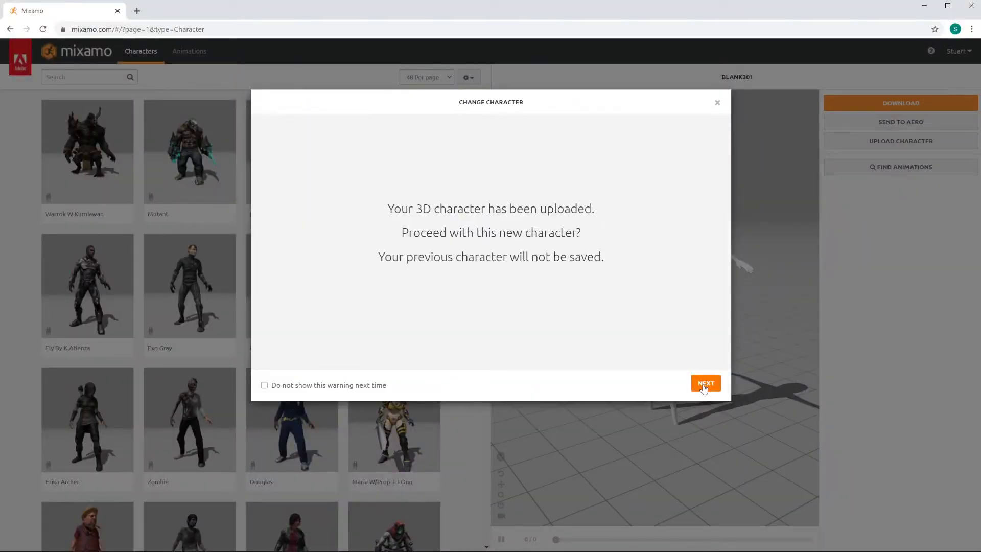
pyautogui.click(704, 384)
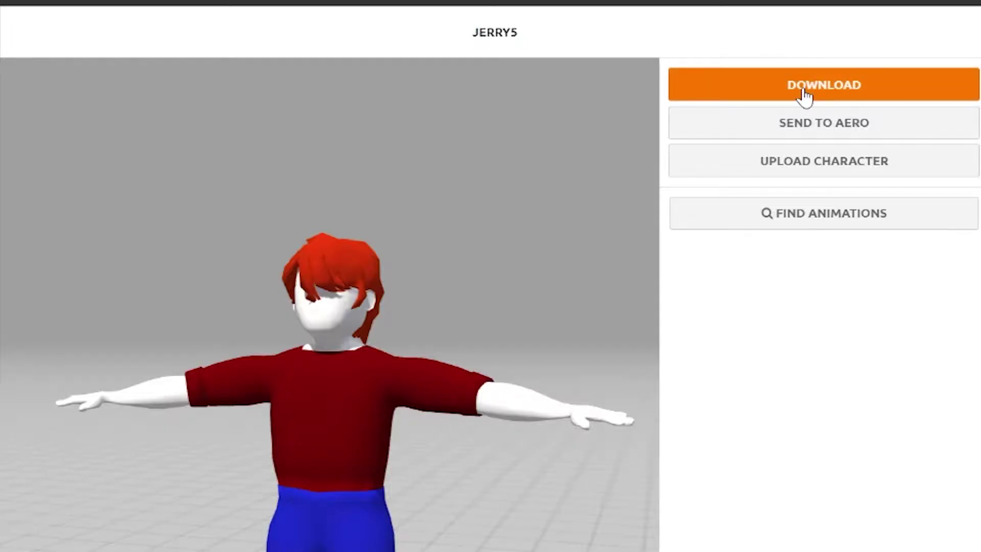
# - Download the rigged JERRY5 character in T-pose
pyautogui.click(803, 92)
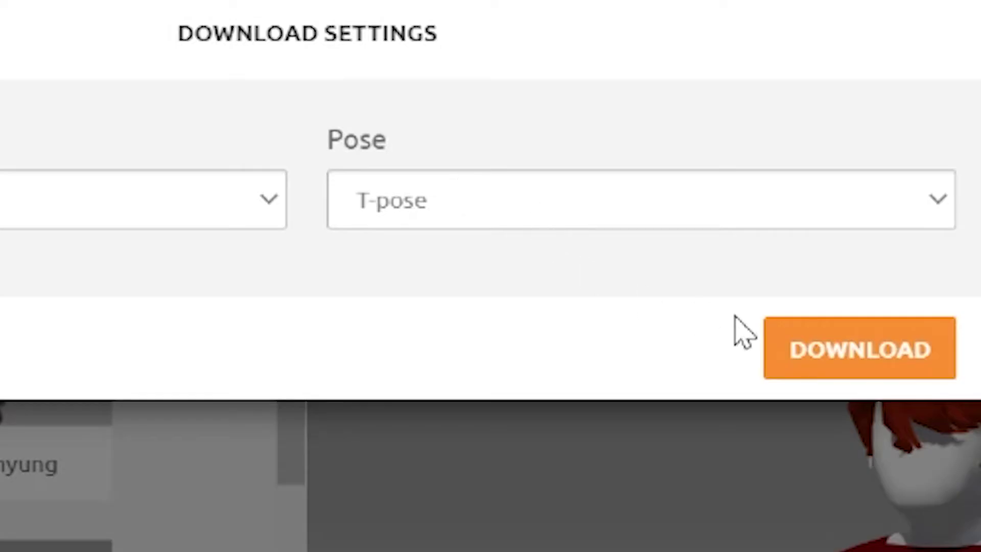
pyautogui.click(797, 349)
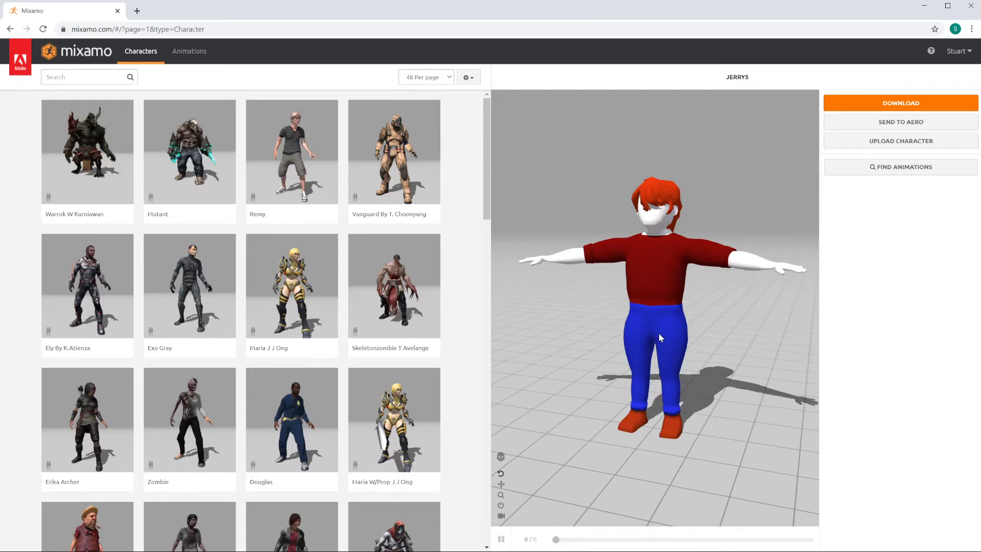
pyautogui.click(81, 76)
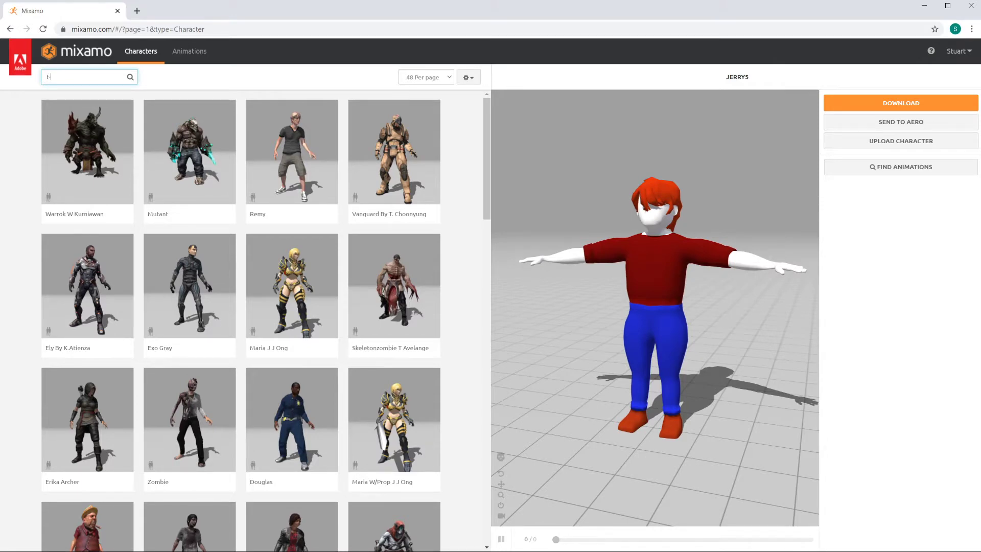
# - Search animations for 't pose' and download T-Pose as FBX Without Skin
pyautogui.click(190, 53)
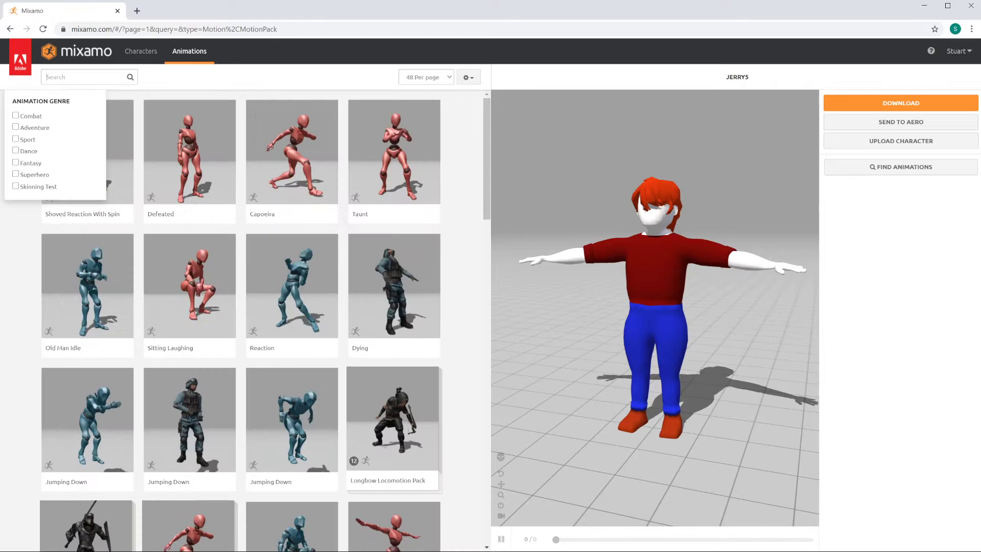
pyautogui.click(47, 77)
pyautogui.write('t p')
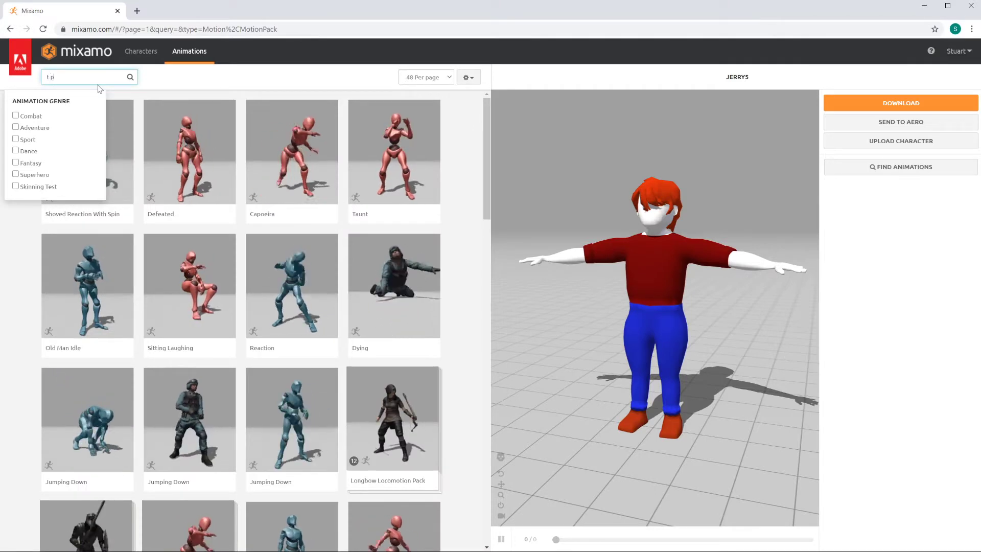
pyautogui.write('ose')
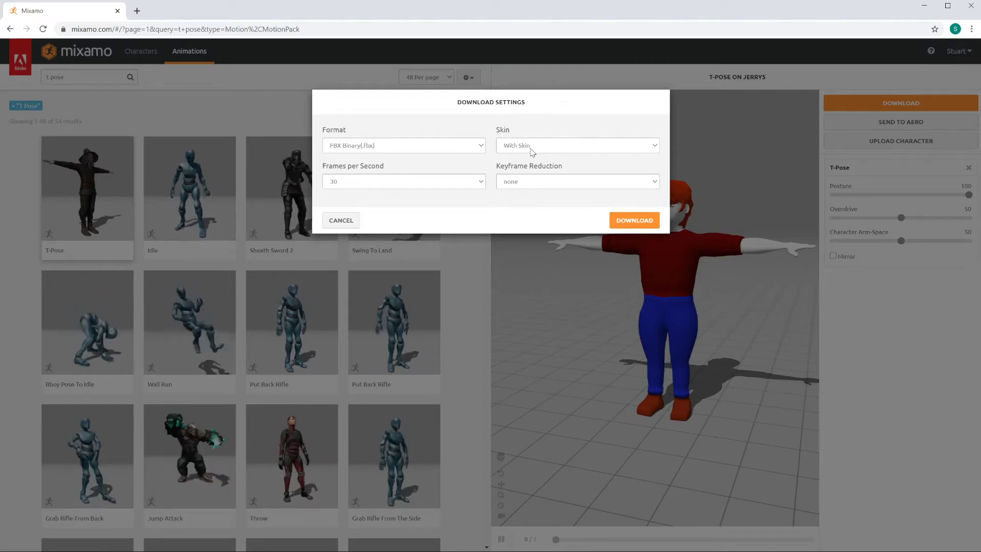
pyautogui.click(531, 148)
pyautogui.click(531, 166)
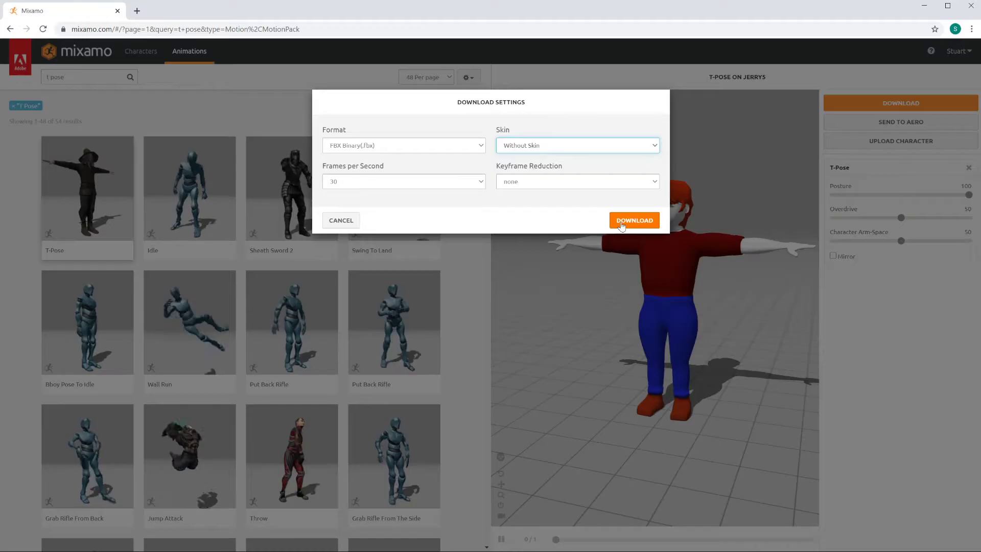
pyautogui.click(833, 442)
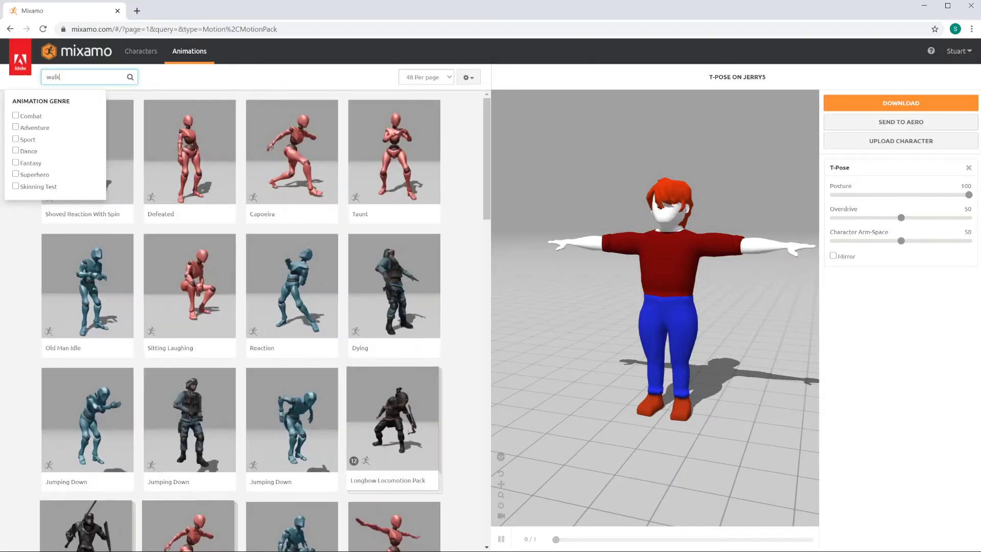
# - Search 'walk' and apply the Walking animation with In Place enabled
pyautogui.write('k')
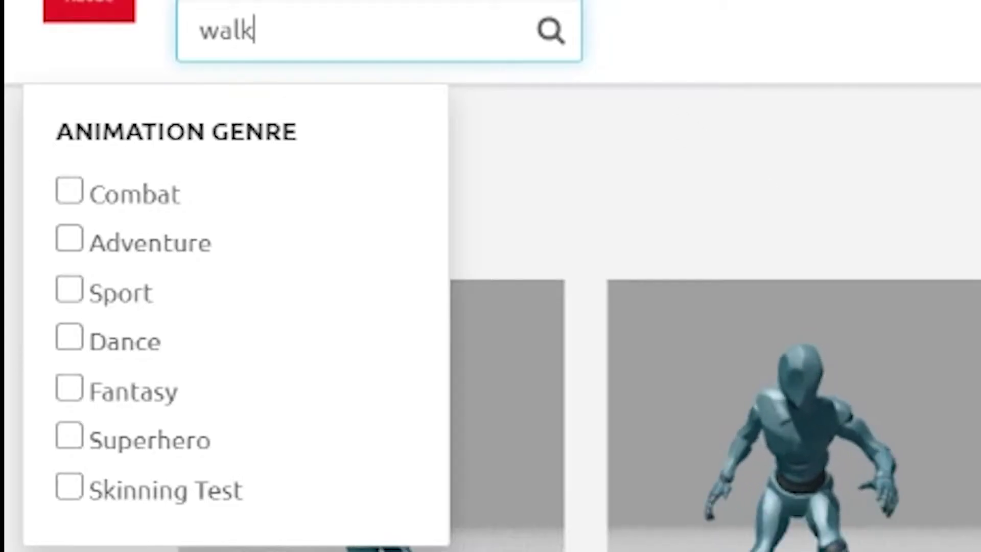
pyautogui.press('Return')
pyautogui.click(287, 213)
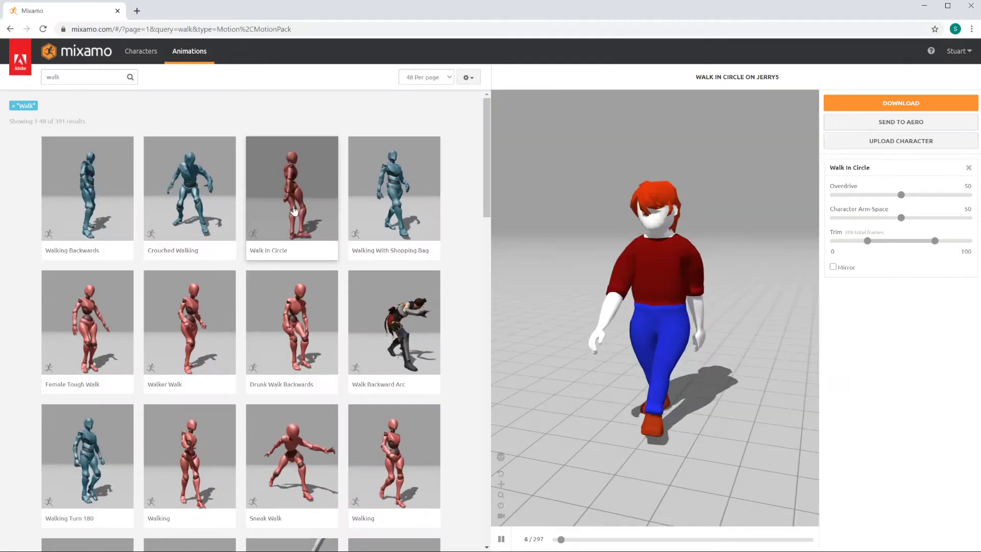
pyautogui.click(394, 210)
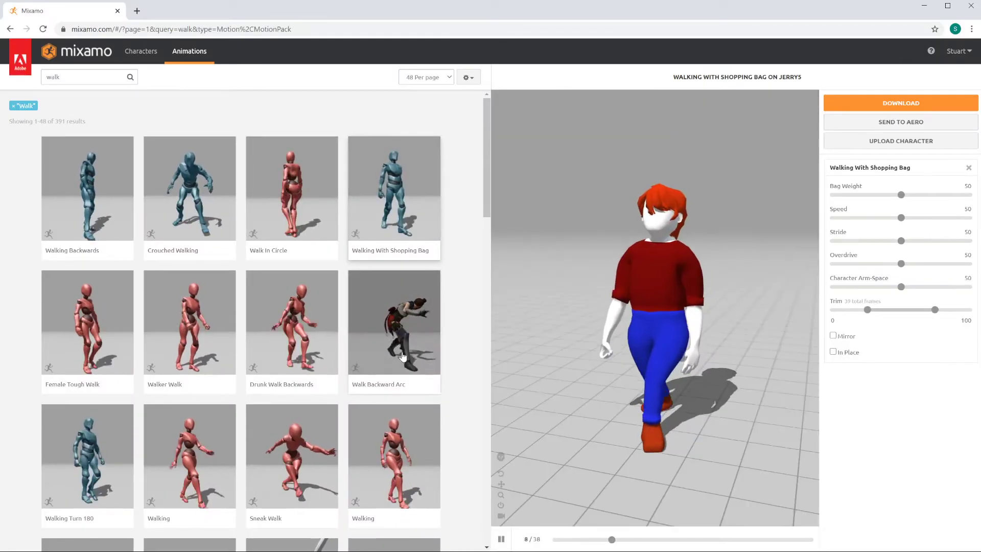
pyautogui.scroll(-2, 377, 327)
pyautogui.click(395, 365)
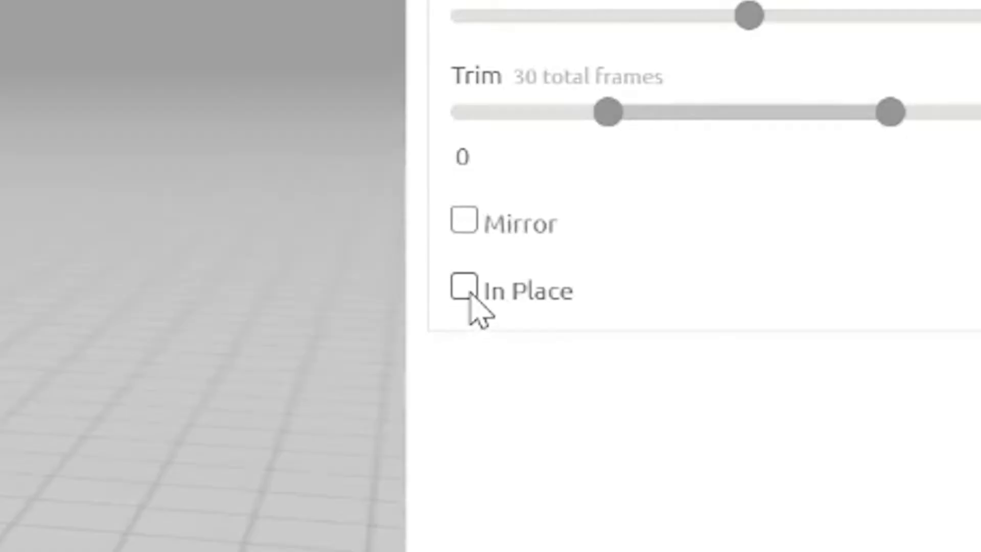
pyautogui.click(464, 288)
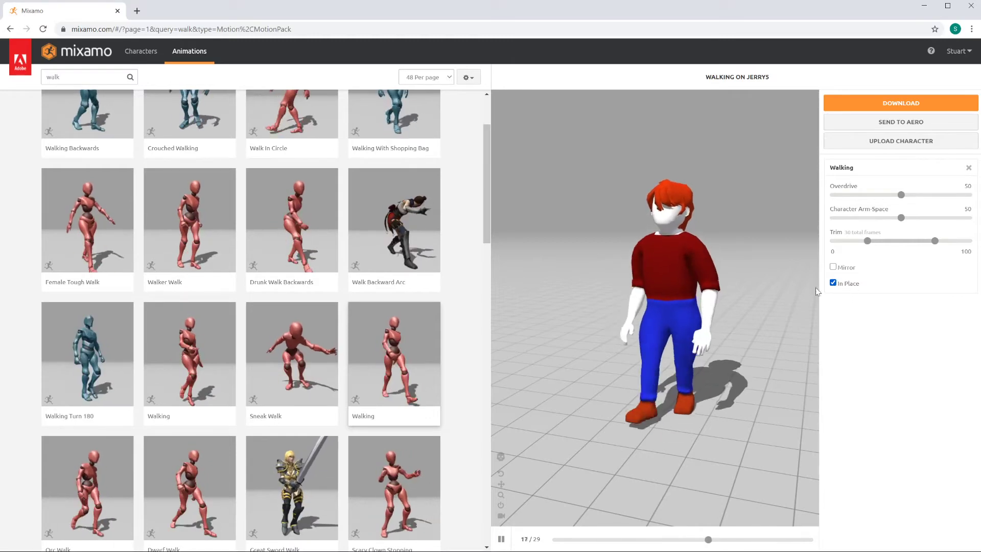
pyautogui.moveTo(746, 312); pyautogui.dragTo(718, 317)
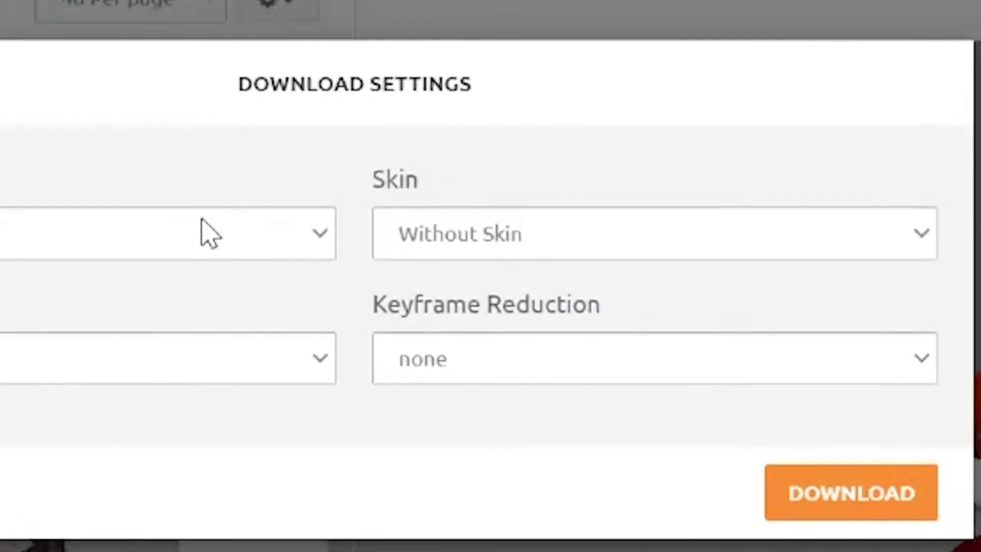
# - Download the Walking animation as FBX Without Skin
pyautogui.click(505, 242)
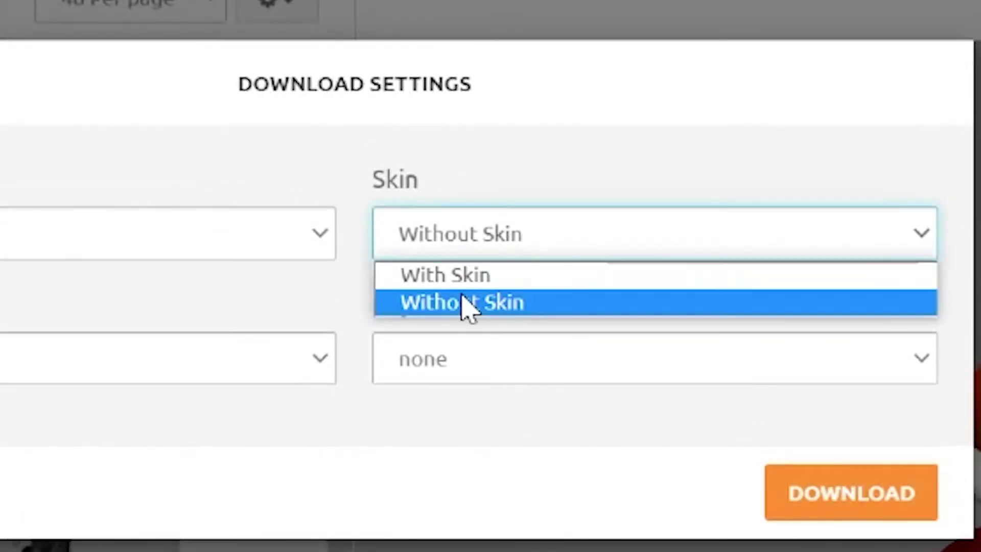
pyautogui.click(531, 304)
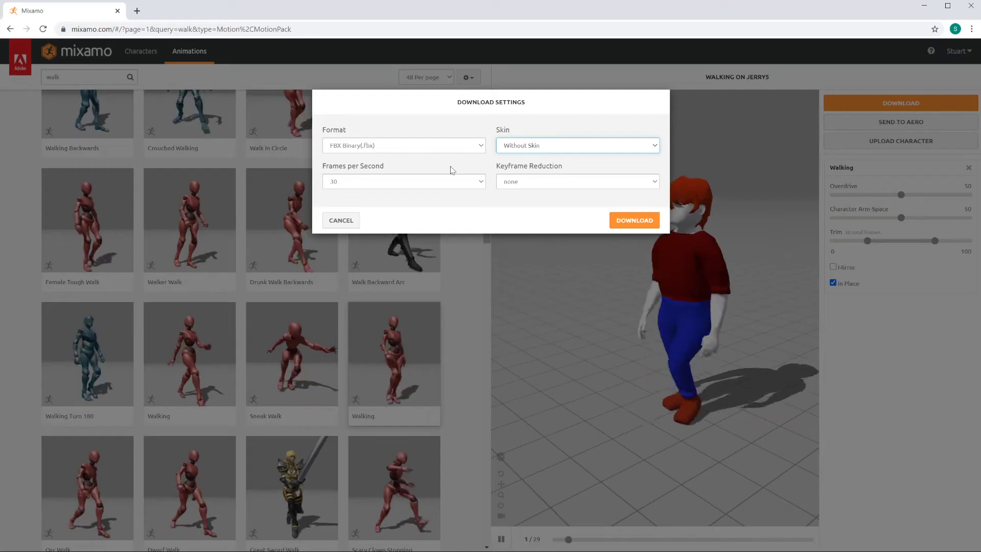
pyautogui.click(628, 222)
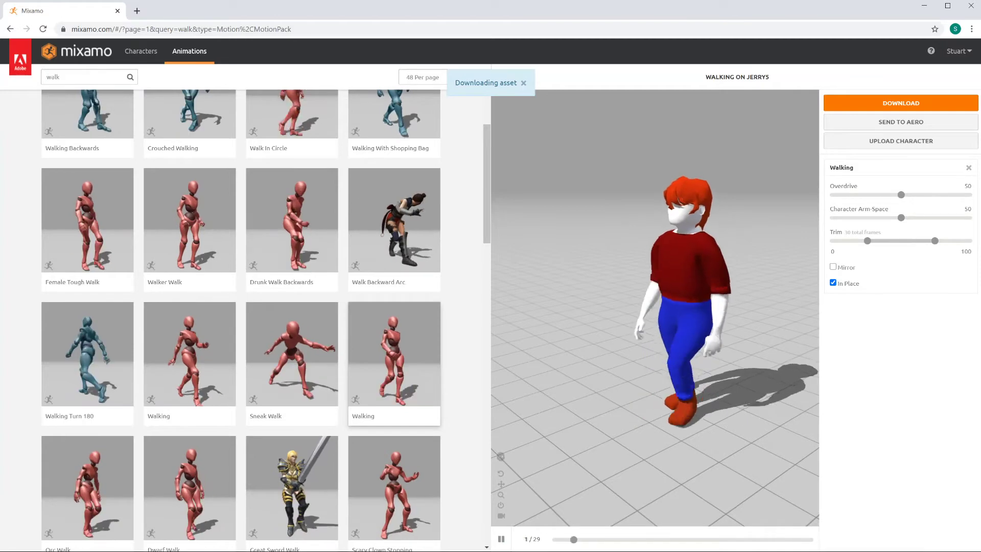
# - Search for idle animations and preview the standing Idle on the character
pyautogui.doubleClick(109, 77)
pyautogui.write('ide')
pyautogui.write('e')
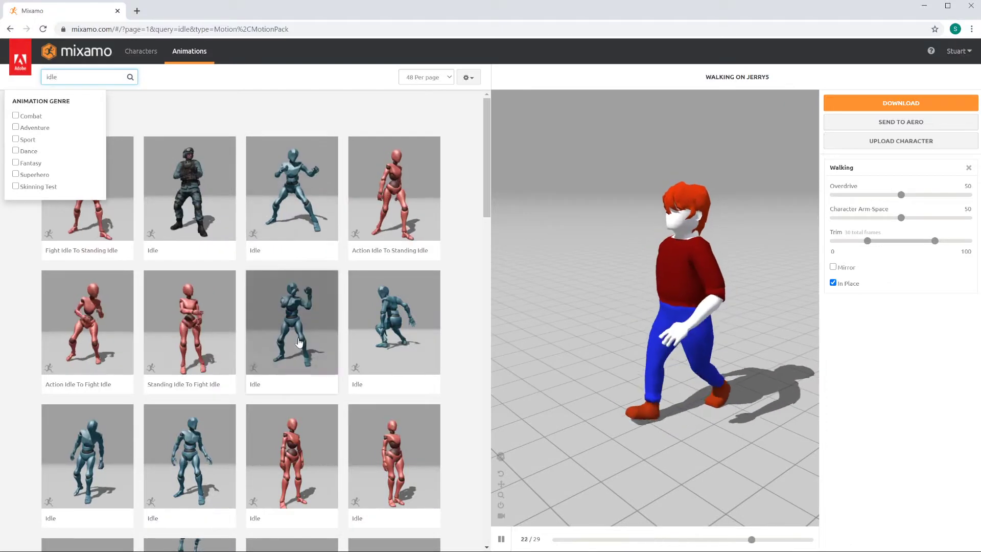
pyautogui.click(300, 341)
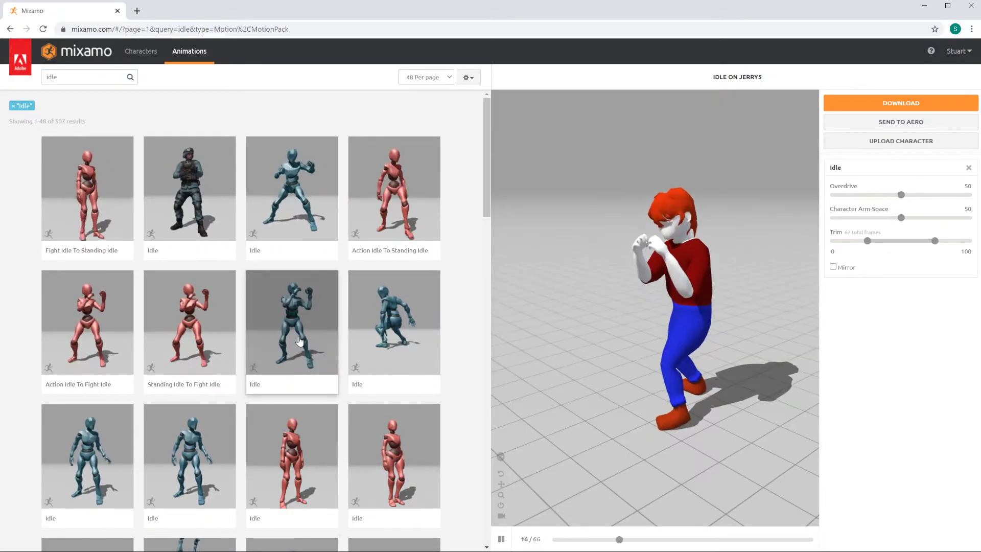
pyautogui.click(402, 427)
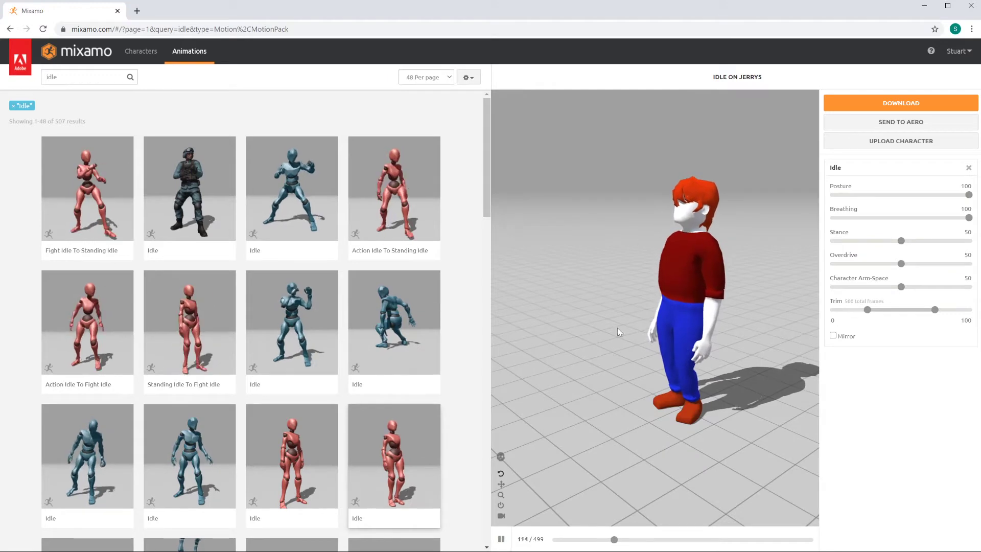
pyautogui.moveTo(618, 328)
pyautogui.mouseDown()
pyautogui.moveTo(676, 323)
pyautogui.moveTo(491, 318)
pyautogui.moveTo(632, 316)
pyautogui.mouseUp()
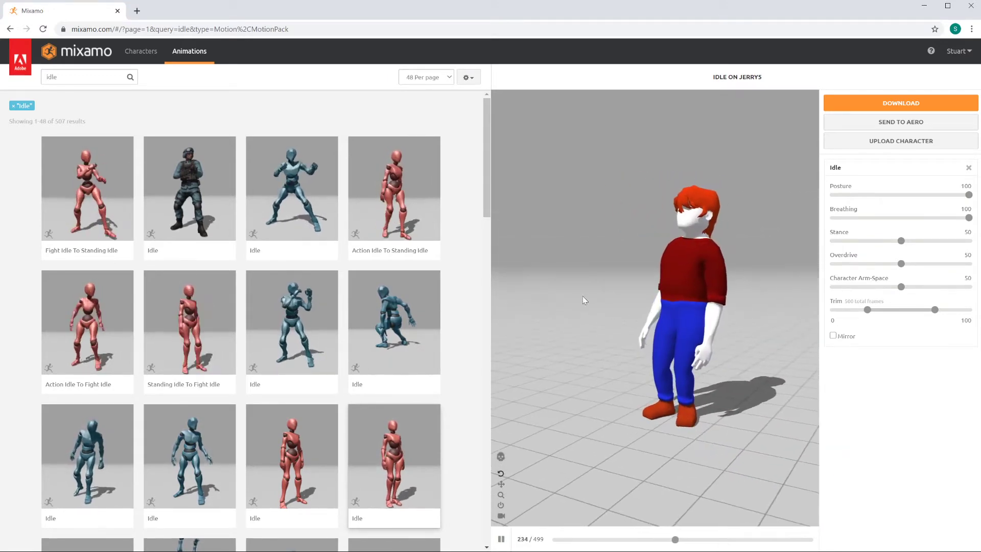
pyautogui.moveTo(488, 206); pyautogui.dragTo(483, 288)
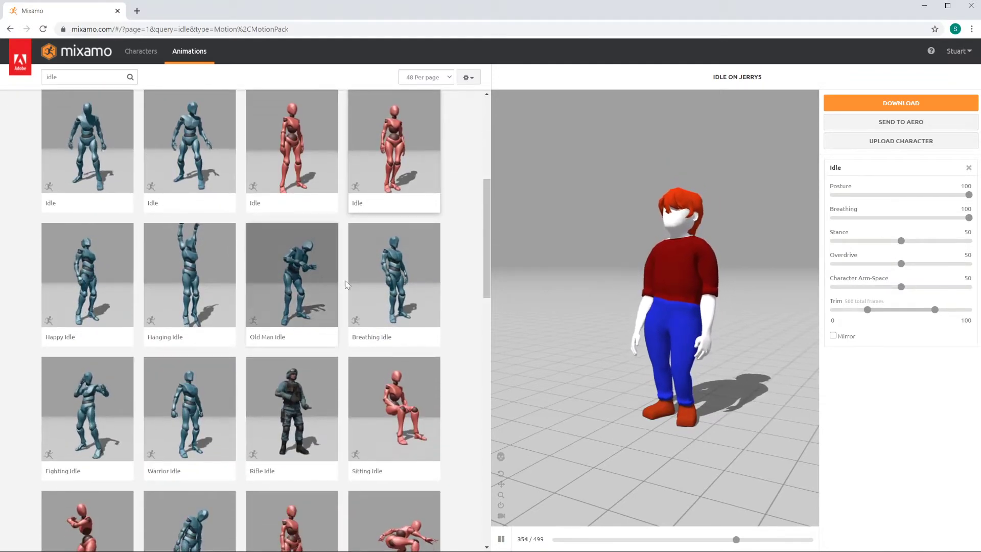
# - Apply Breathing Idle and download it as FBX Binary Without Skin
pyautogui.click(404, 295)
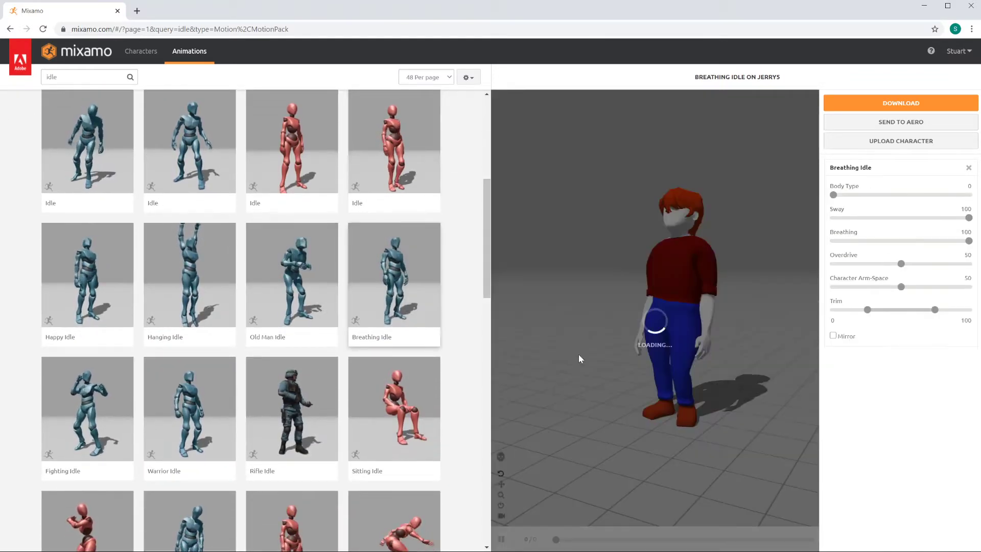
pyautogui.click(873, 105)
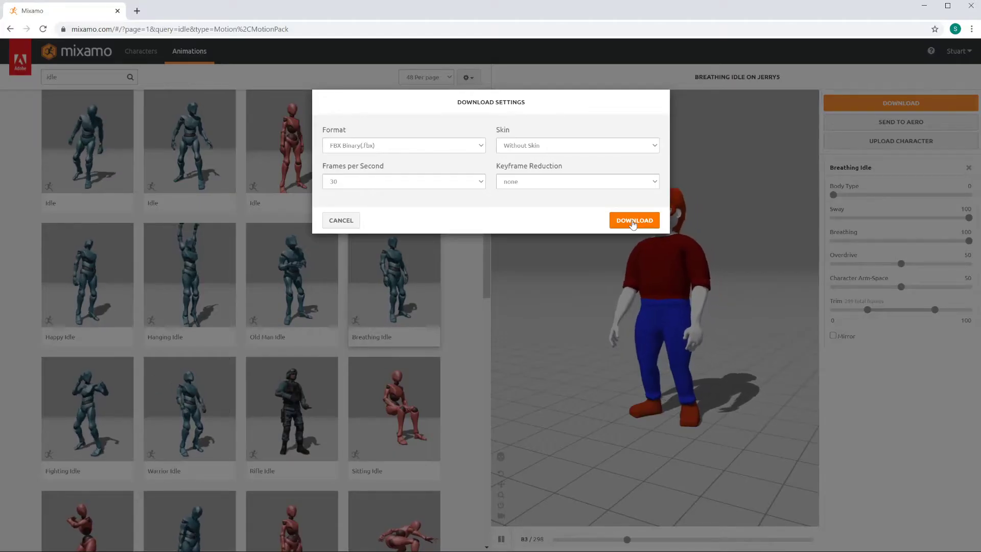
pyautogui.click(634, 220)
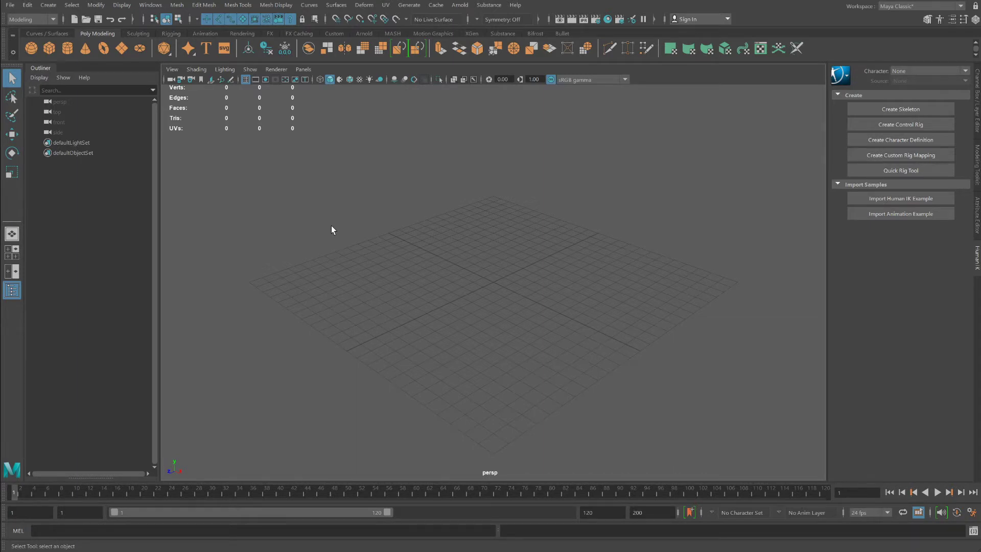
# - Create a new project LarryAdv located in E:/school-lessons-2021/3d via the Project Window
pyautogui.click(10, 6)
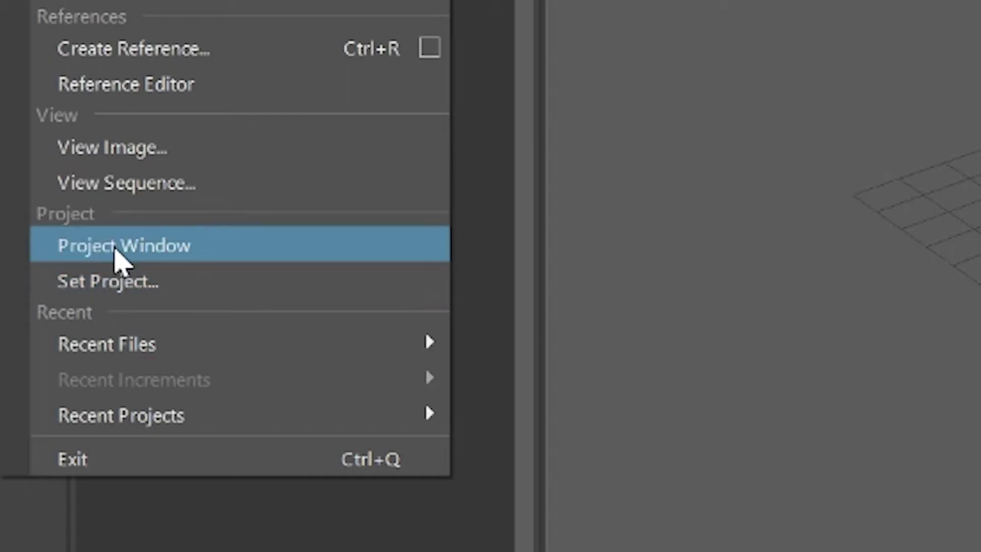
pyautogui.click(48, 296)
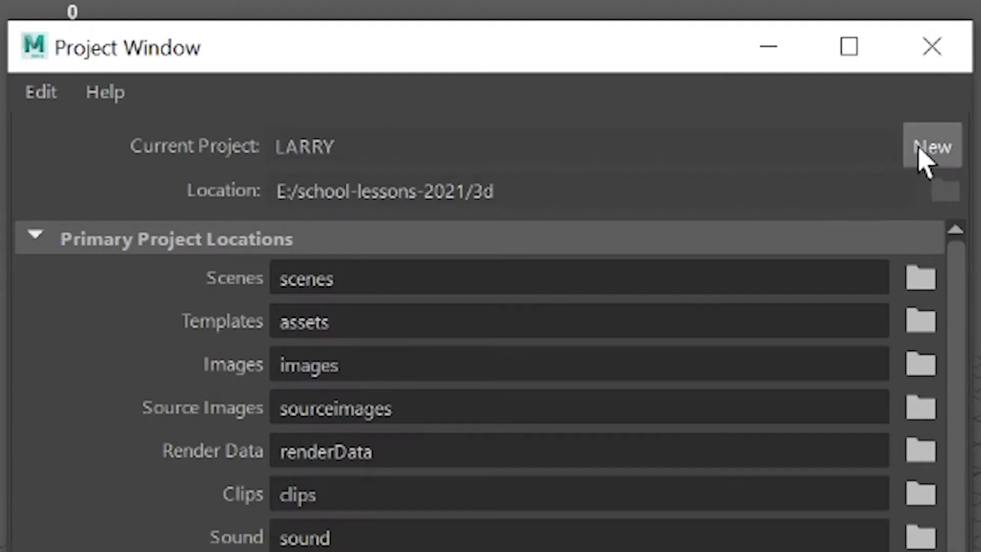
pyautogui.click(541, 158)
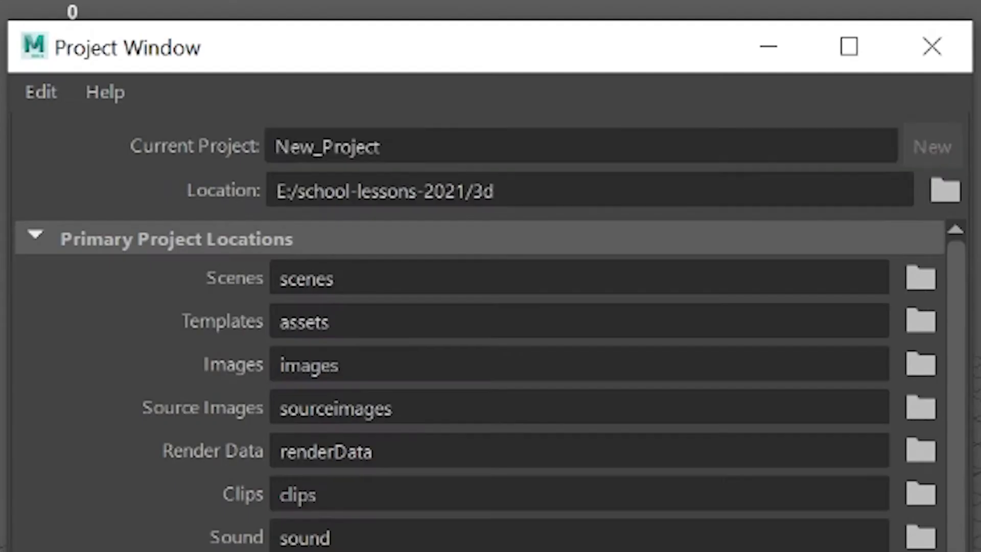
pyautogui.doubleClick(327, 147)
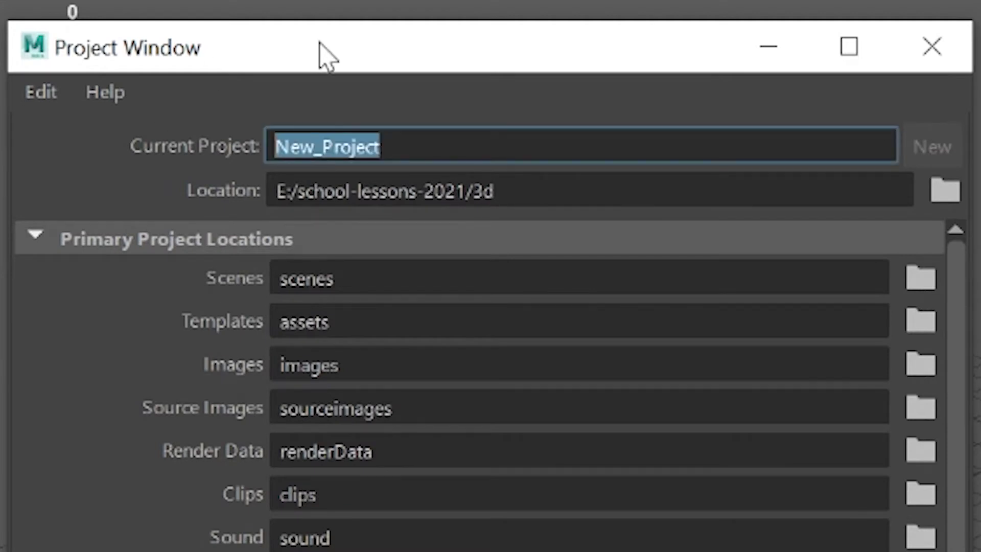
pyautogui.write('LarryAdv')
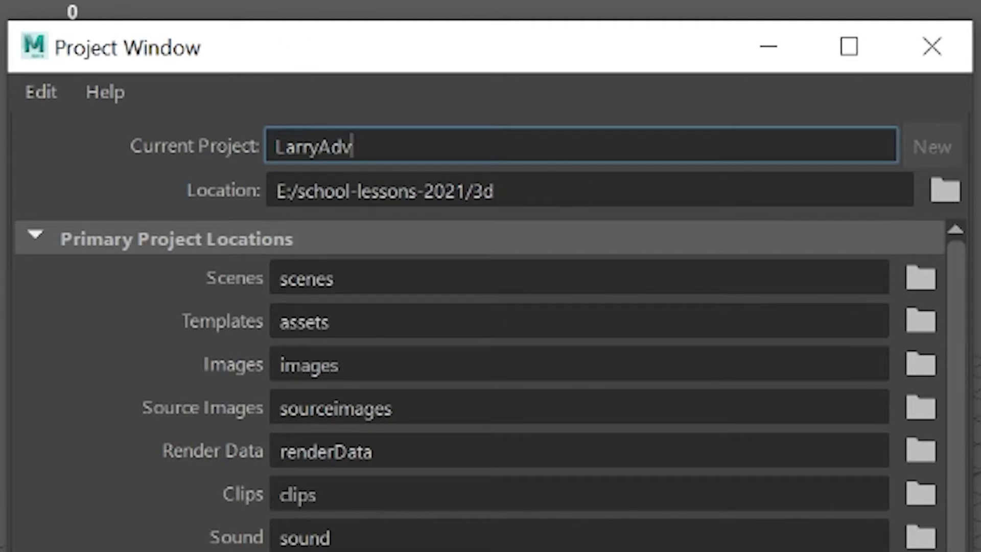
pyautogui.click(940, 194)
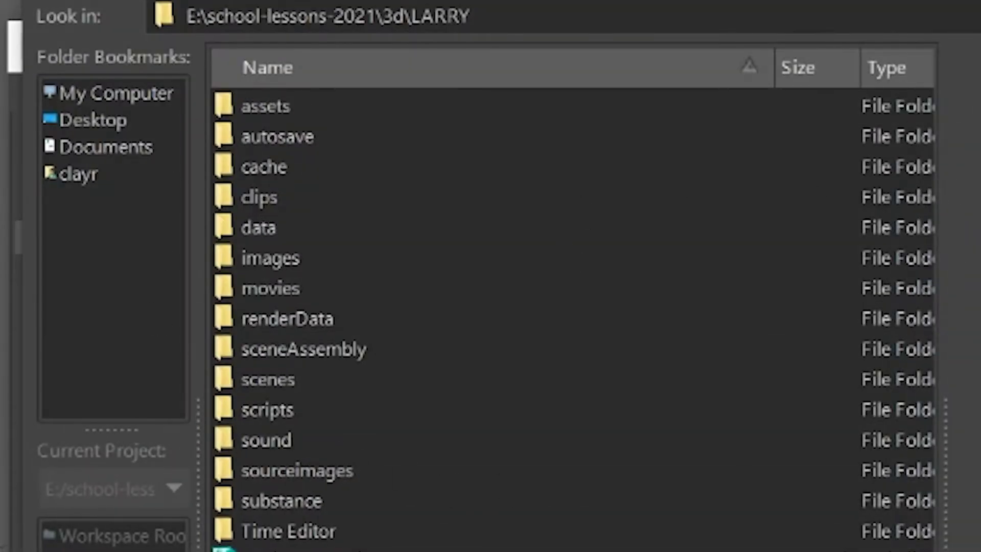
pyautogui.press('BackSpace')
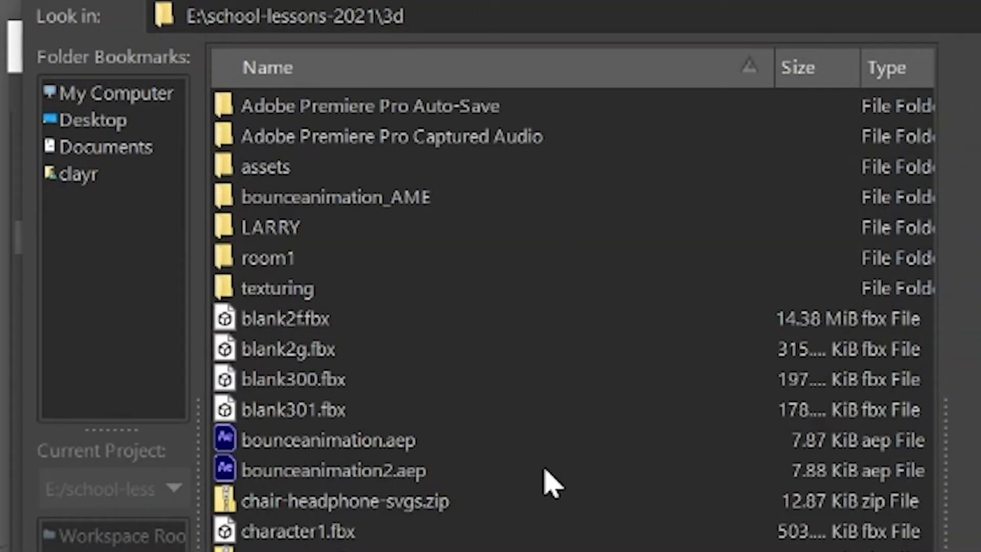
pyautogui.press('Return')
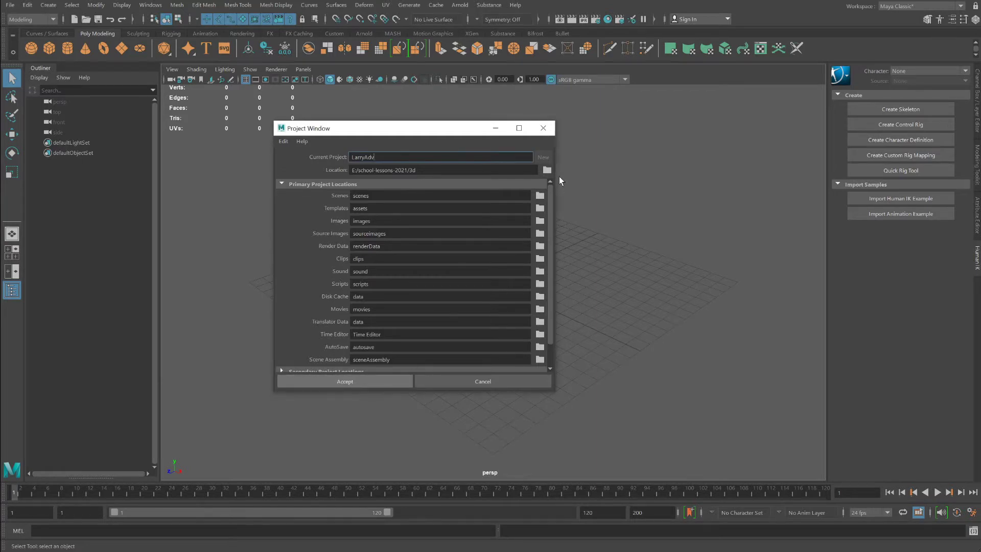
pyautogui.click(543, 128)
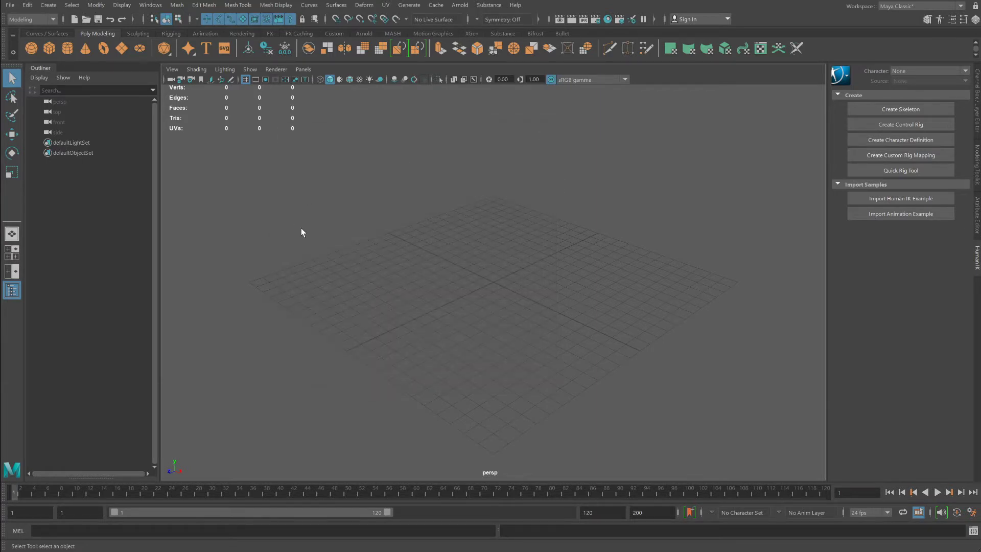
# - Pick the LarryAdv folder in the File > Set Project dialog
pyautogui.click(12, 6)
pyautogui.click(33, 306)
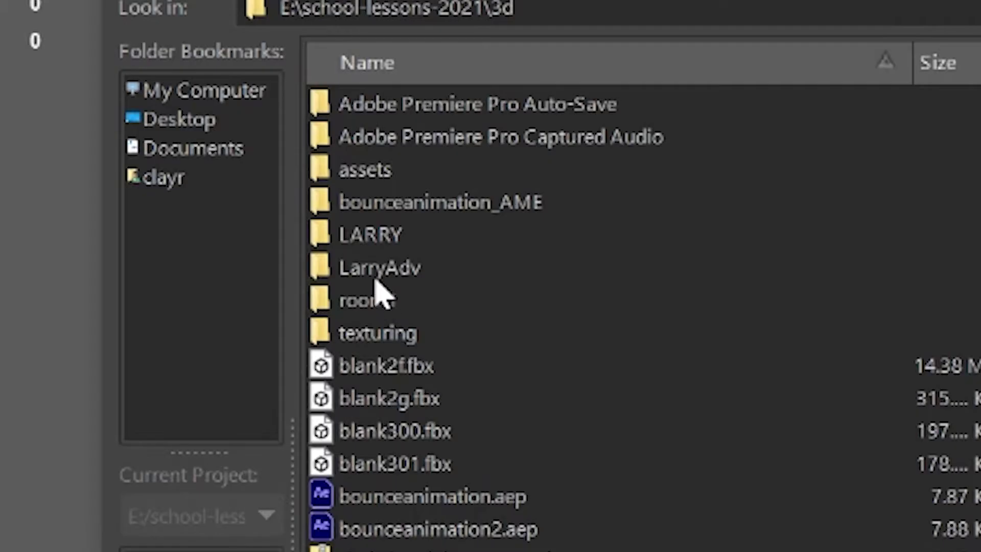
pyautogui.click(377, 275)
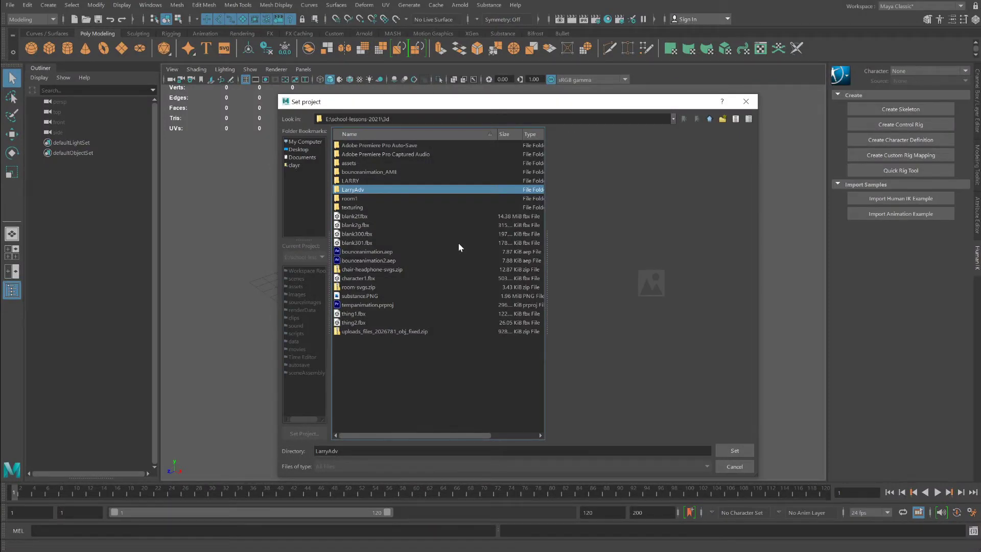
# - Set LarryAdv as the current project and save the scene as larryadv1.mb
pyautogui.click(729, 451)
pyautogui.click(10, 5)
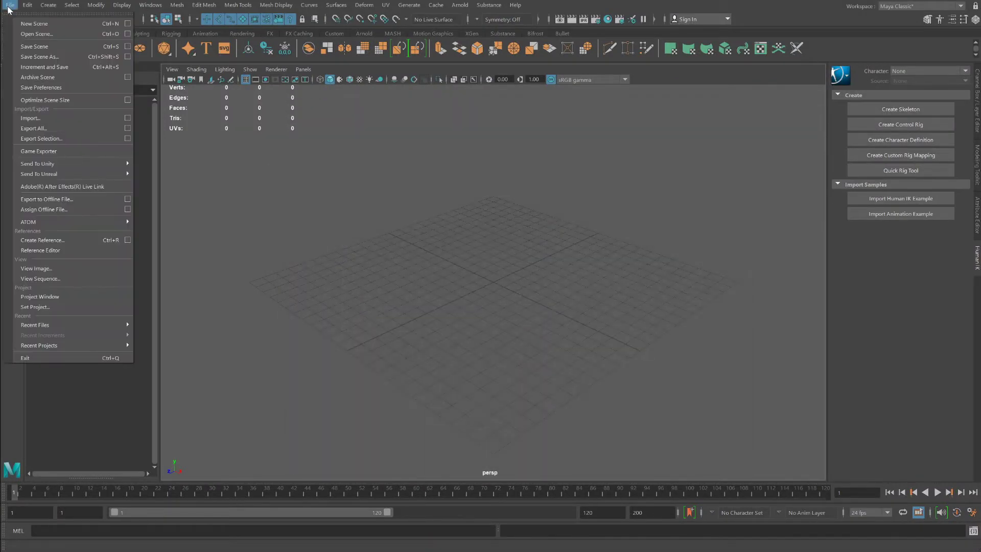
pyautogui.click(23, 57)
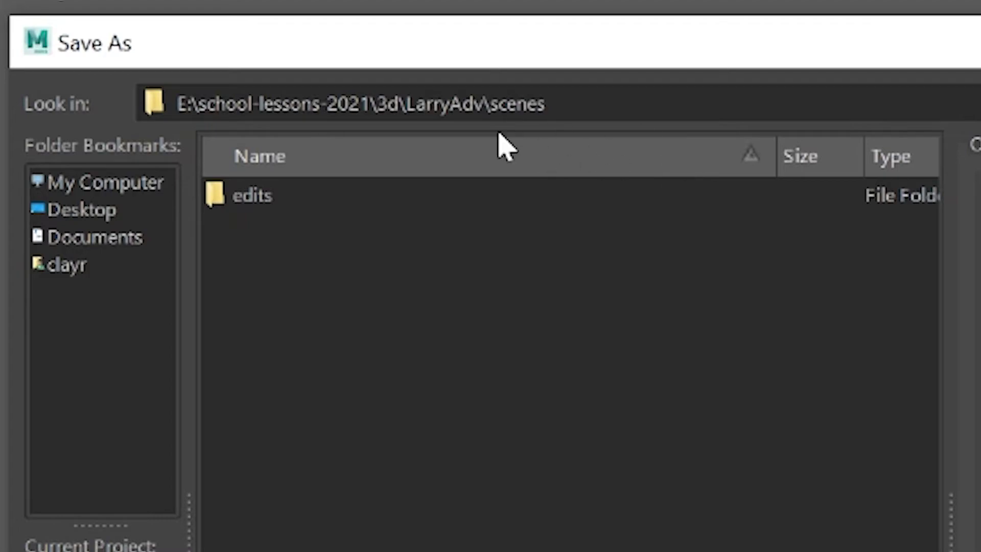
pyautogui.write('lar')
pyautogui.write('ryadv1')
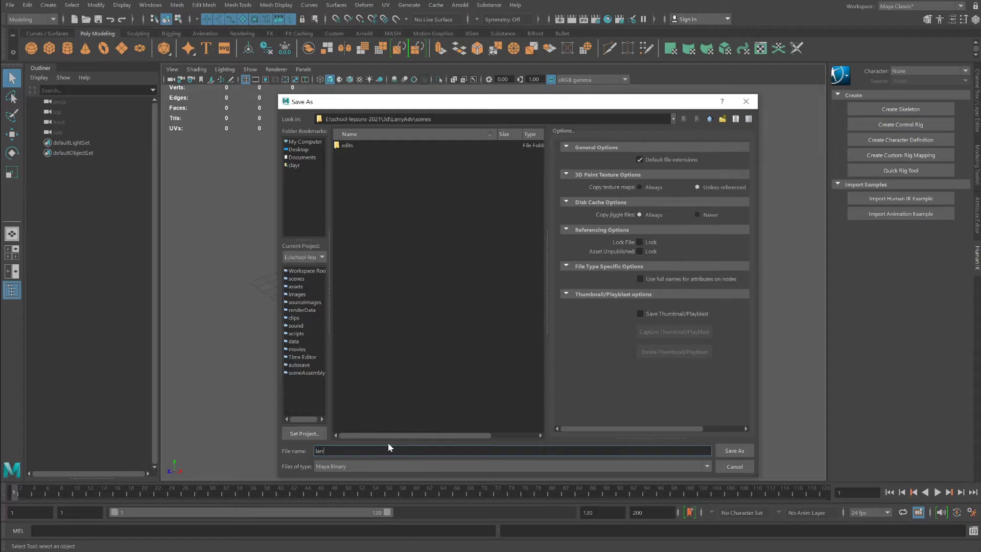
pyautogui.press('Return')
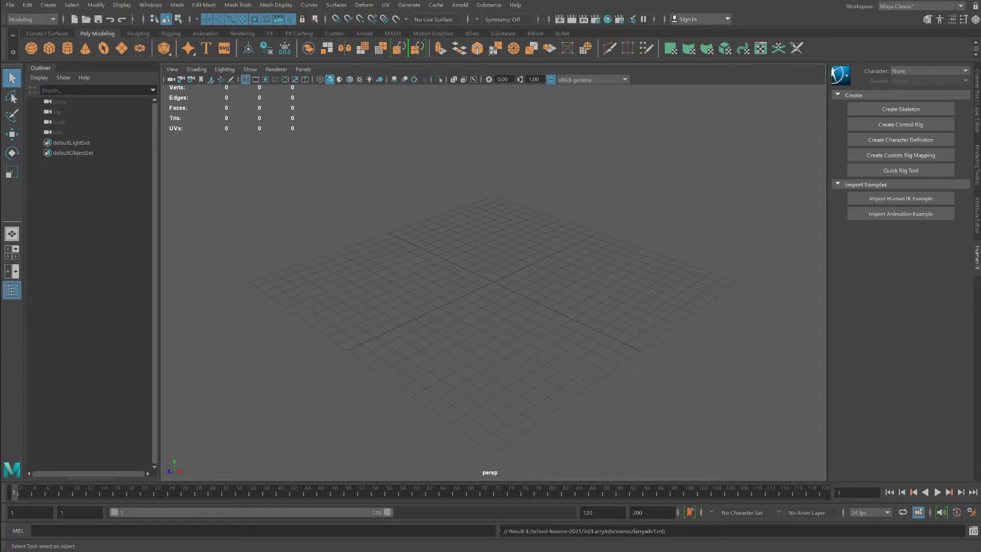
# - Import the T-posed character FBX into the viewport and orbit around it
pyautogui.moveTo(712, 289); pyautogui.dragTo(465, 276)
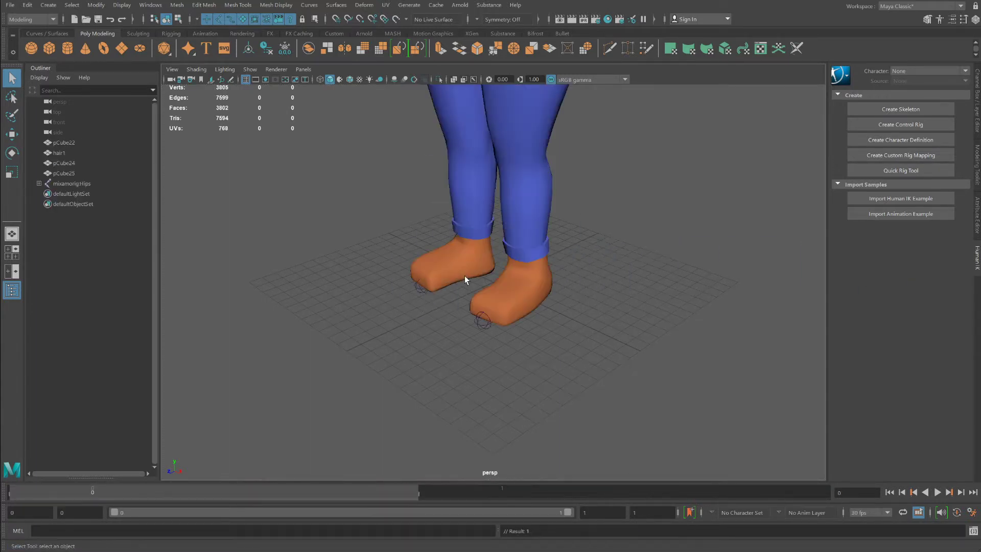
pyautogui.scroll(-5, 501, 258)
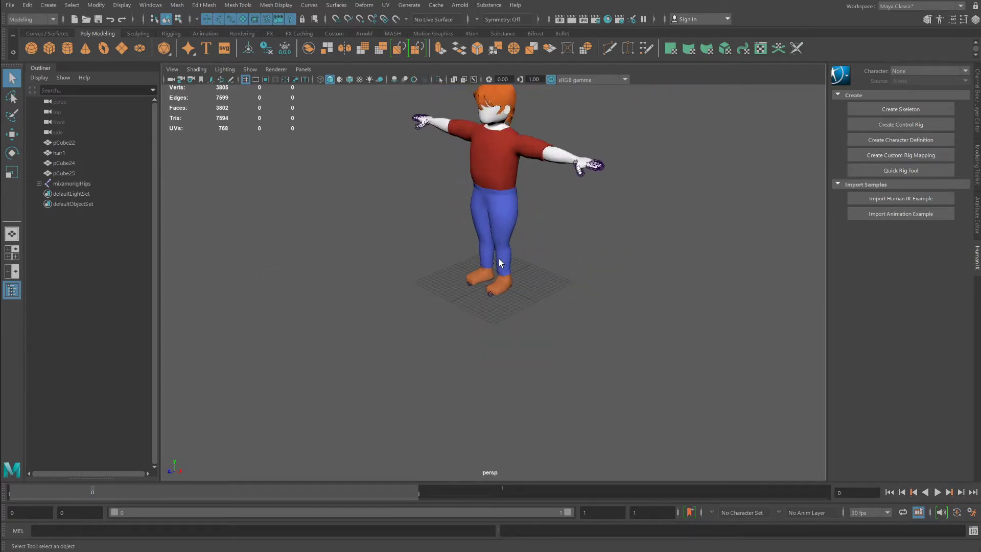
pyautogui.keyDown('alt'); pyautogui.moveTo(578, 254); pyautogui.dragTo(555, 320); pyautogui.keyUp('alt')
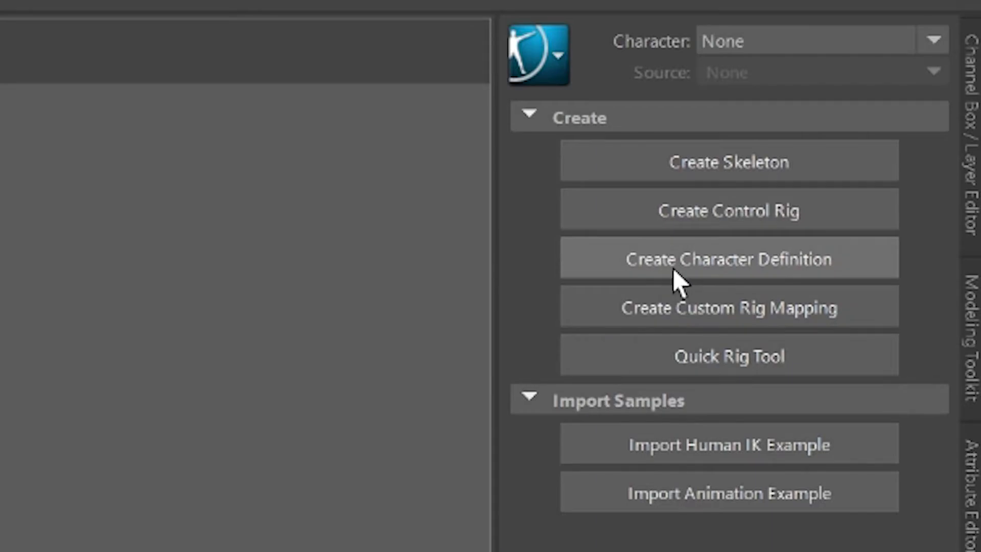
# - Create the Character1 HumanIK definition and turn on X-Ray Joints shading
pyautogui.click(722, 274)
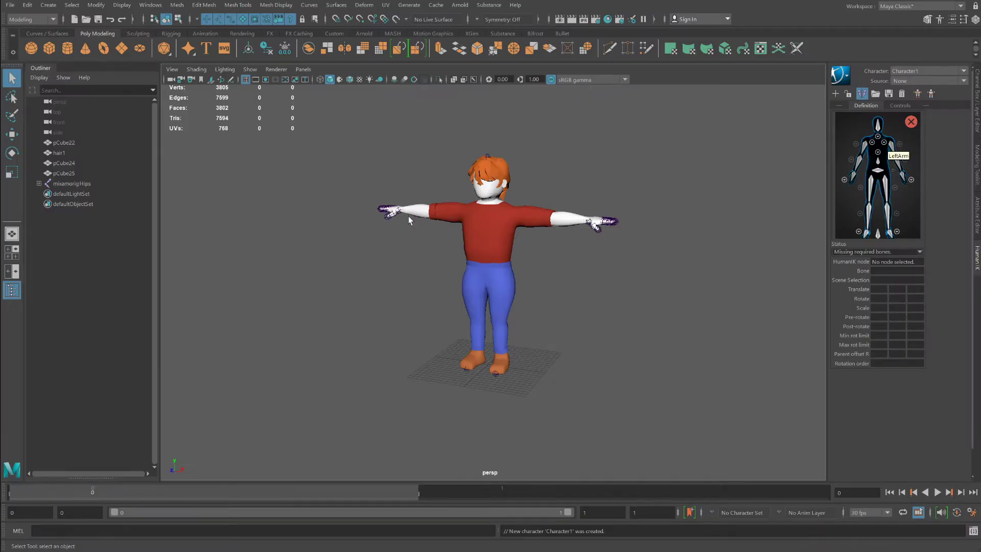
pyautogui.click(194, 70)
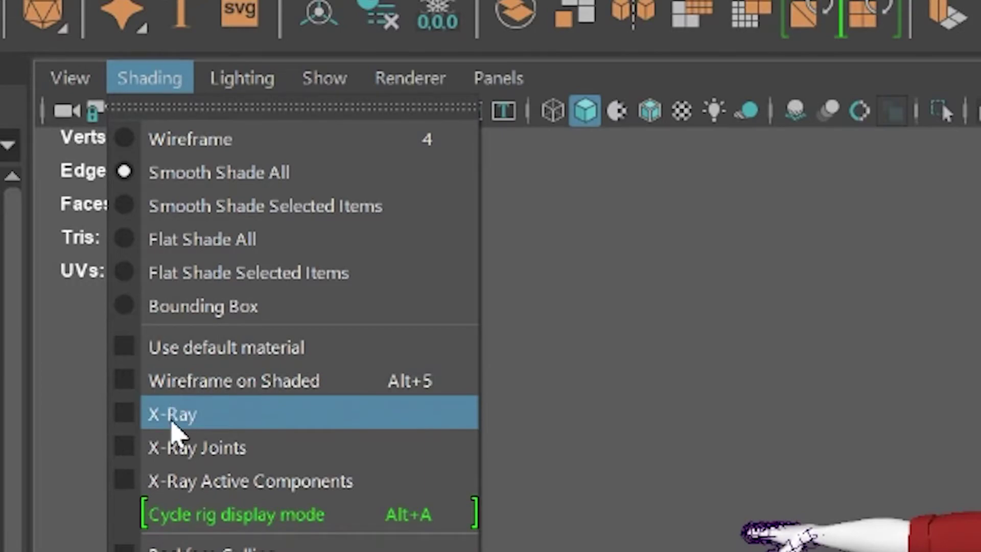
pyautogui.click(176, 448)
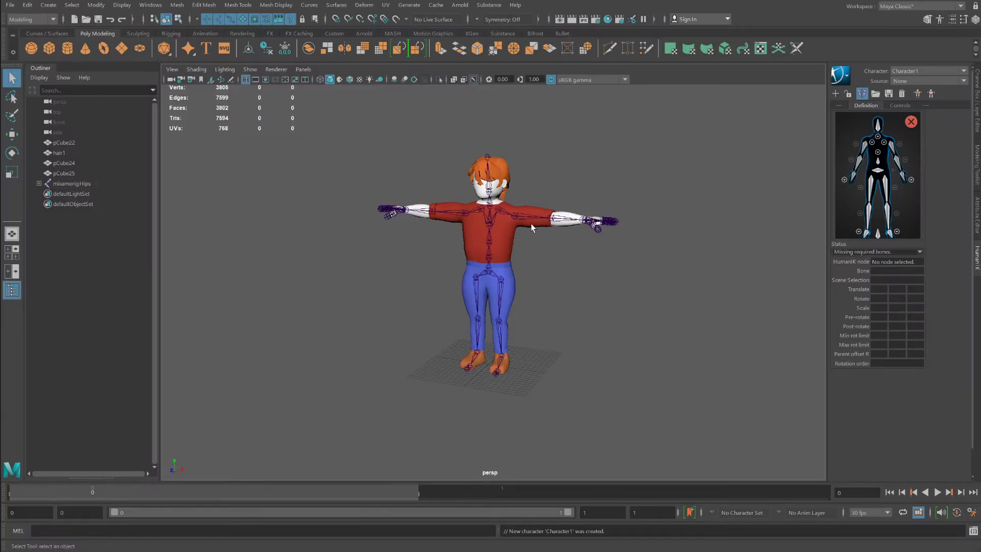
pyautogui.scroll(3, 525, 224)
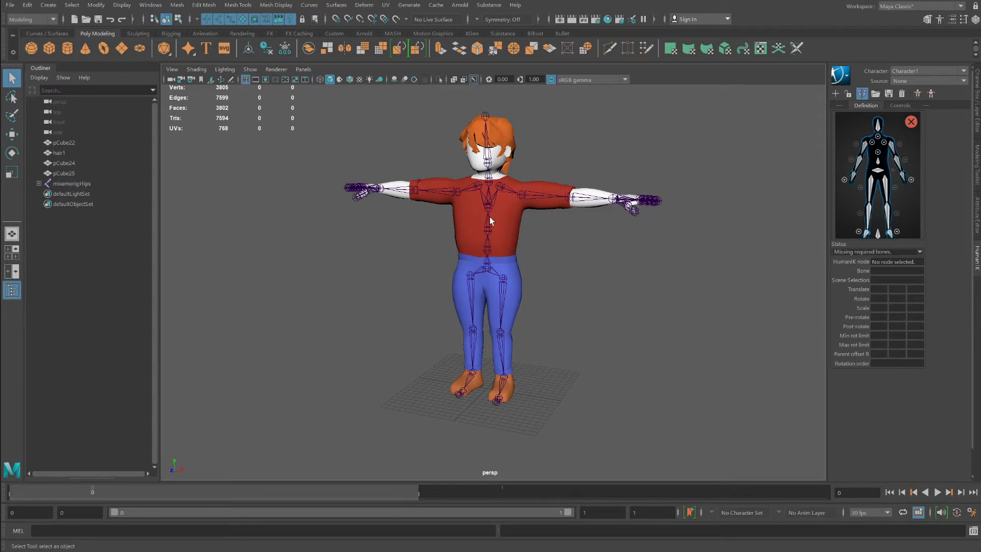
# - Assign the selected arm and hand joints to the LeftArm and LeftHand slots
pyautogui.click(542, 200)
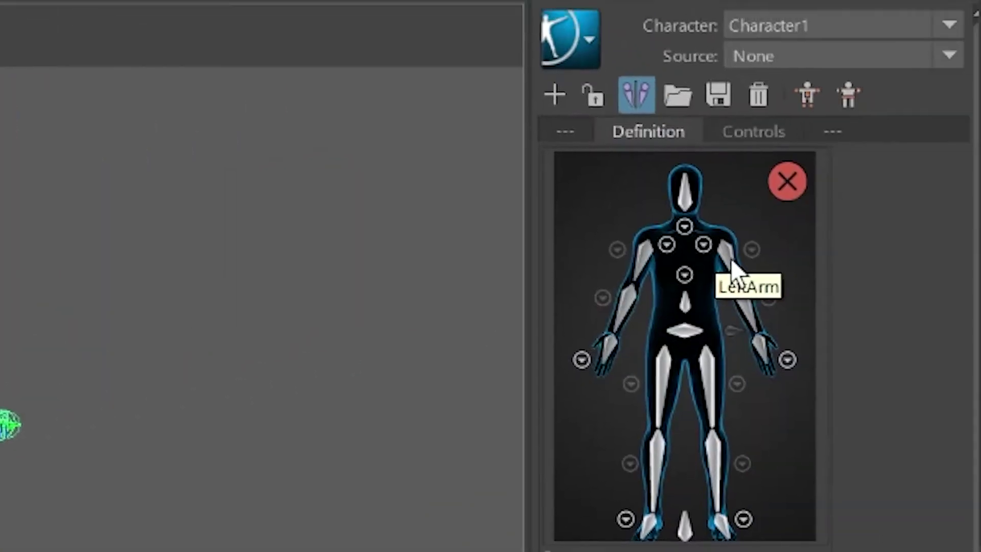
pyautogui.rightClick(733, 265)
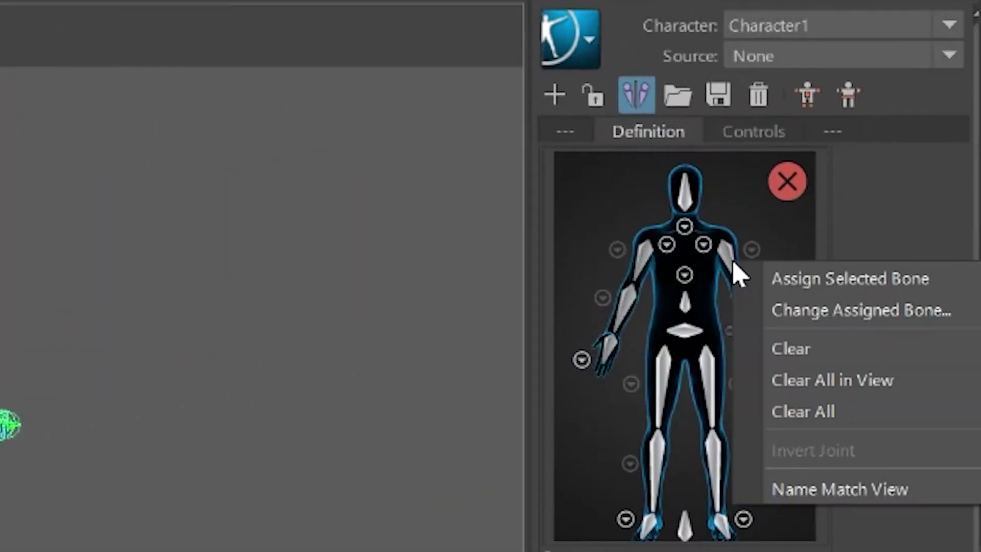
pyautogui.click(812, 287)
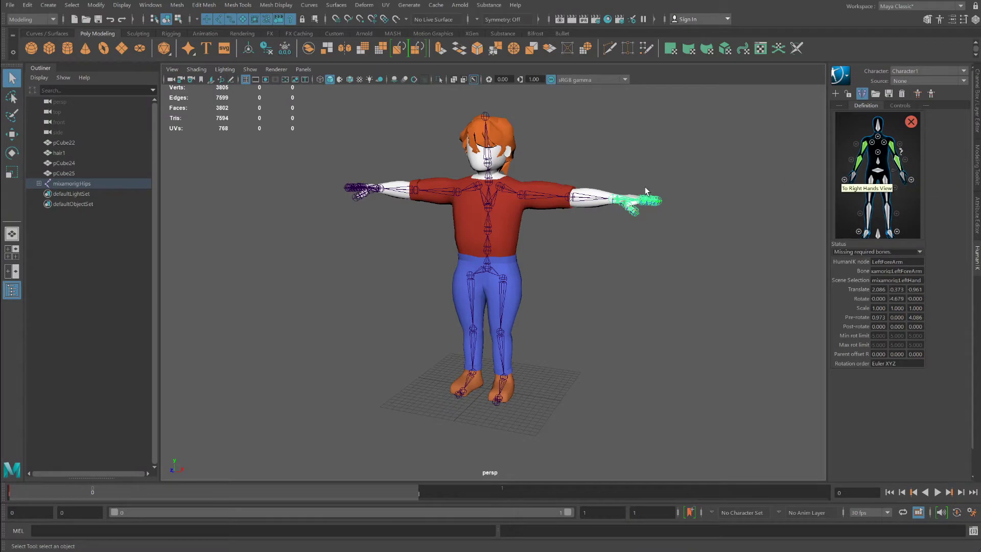
pyautogui.scroll(3, 643, 189)
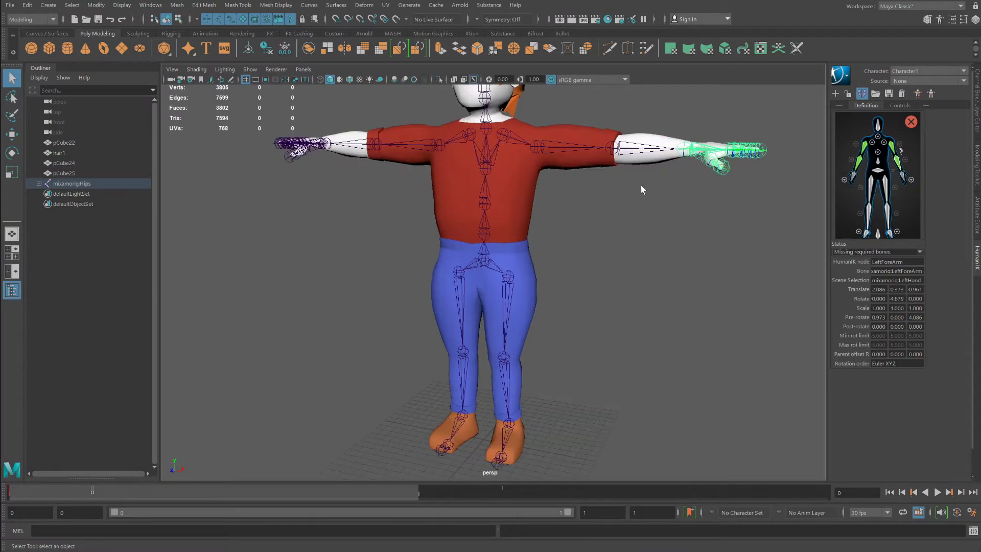
pyautogui.rightClick(912, 180)
pyautogui.click(927, 182)
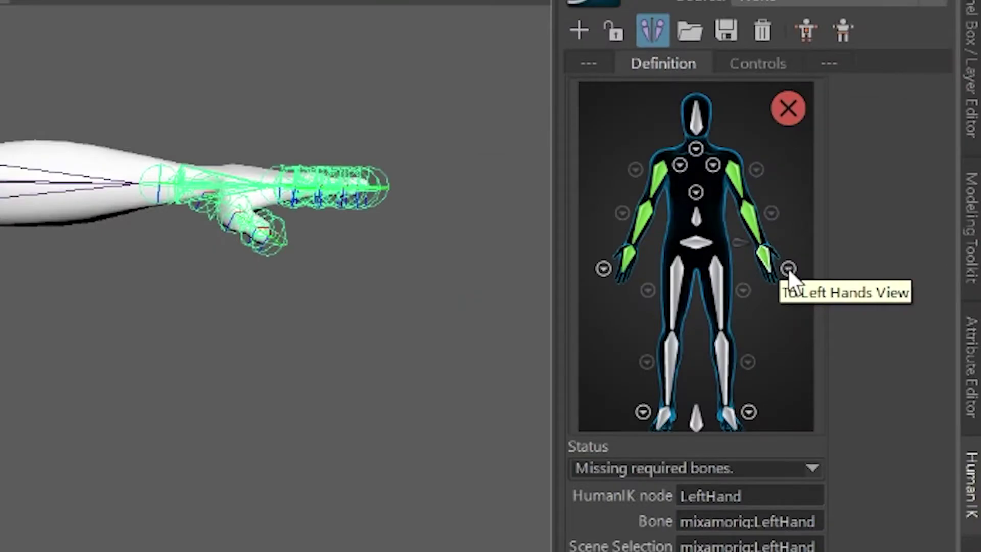
# - In the left hand view, map the three pinky joints to LeftHandPinky1, 2 and 3
pyautogui.click(911, 180)
pyautogui.click(568, 231)
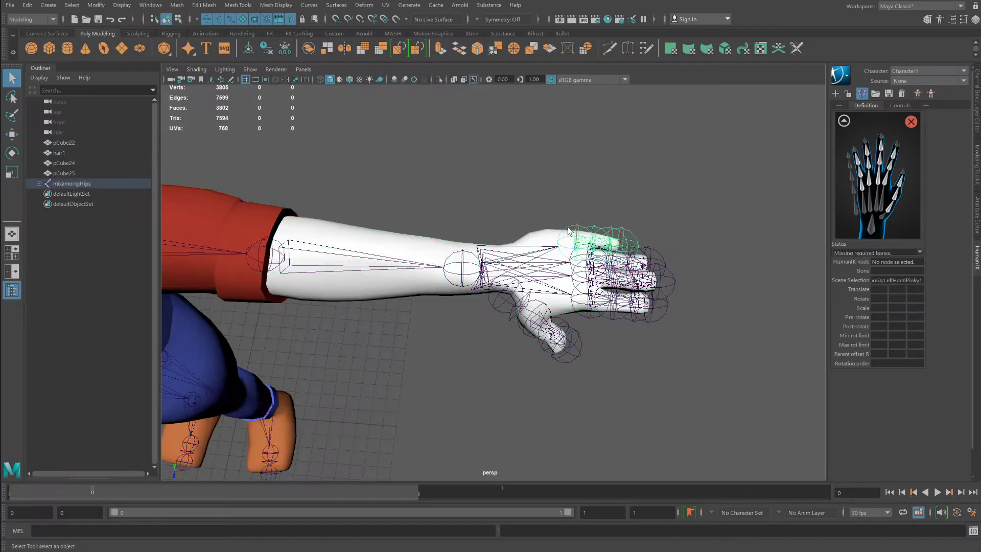
pyautogui.rightClick(869, 190)
pyautogui.click(872, 192)
pyautogui.click(593, 231)
pyautogui.rightClick(863, 175)
pyautogui.click(866, 177)
pyautogui.click(622, 230)
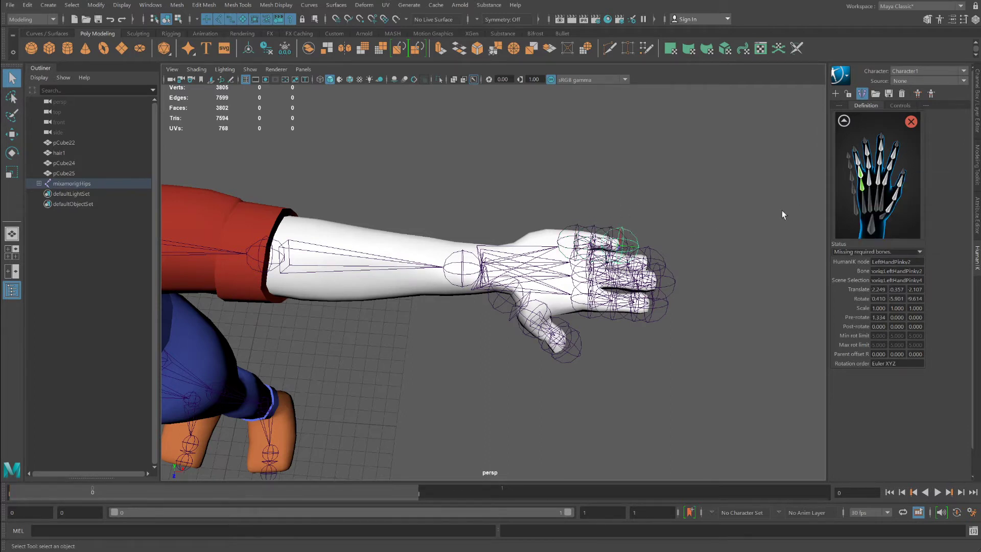
pyautogui.rightClick(860, 165)
pyautogui.click(876, 171)
# - Map the ring finger joints, starting with the base joint as LeftHandRing1
pyautogui.click(579, 266)
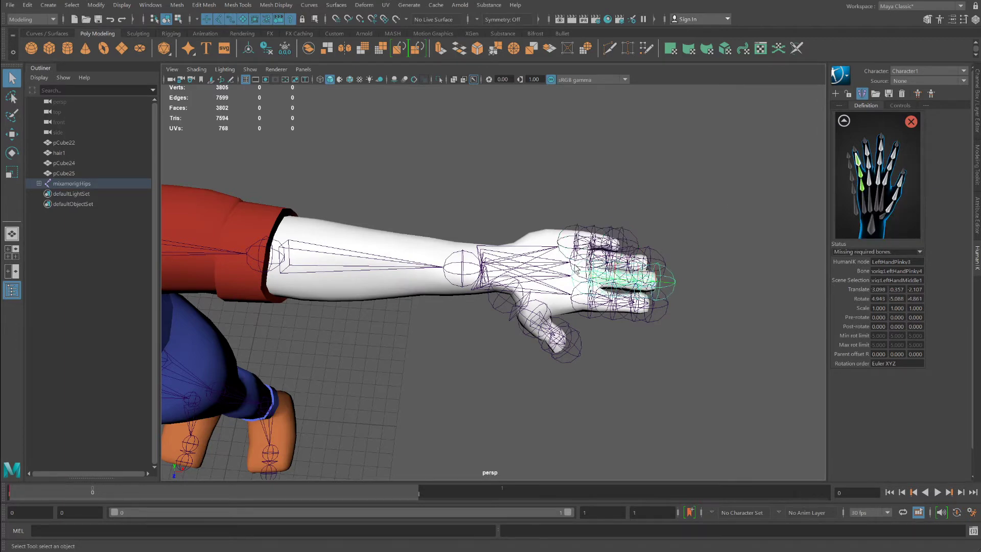
pyautogui.keyDown('alt'); pyautogui.moveTo(576, 266); pyautogui.dragTo(532, 257); pyautogui.keyUp('alt')
pyautogui.scroll(5, 534, 269)
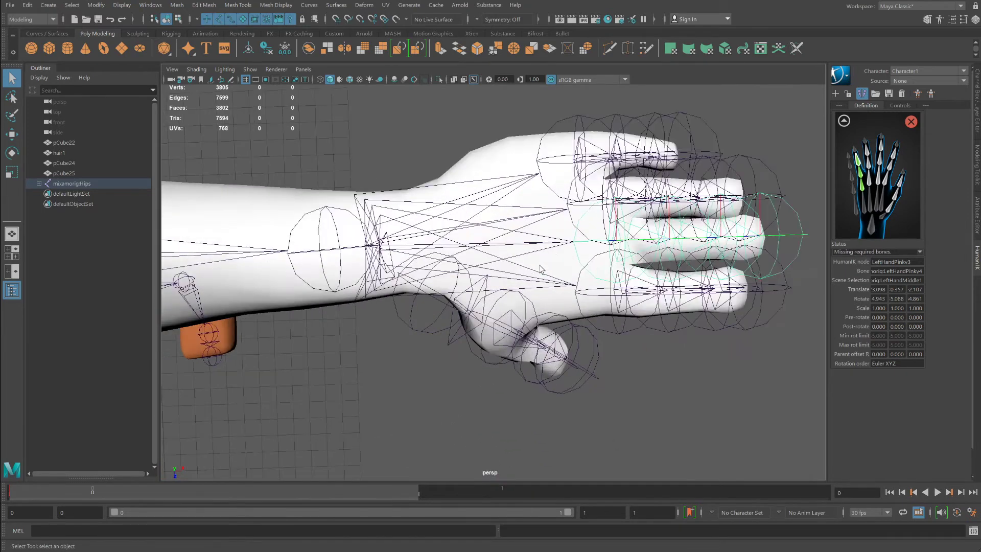
pyautogui.click(572, 223)
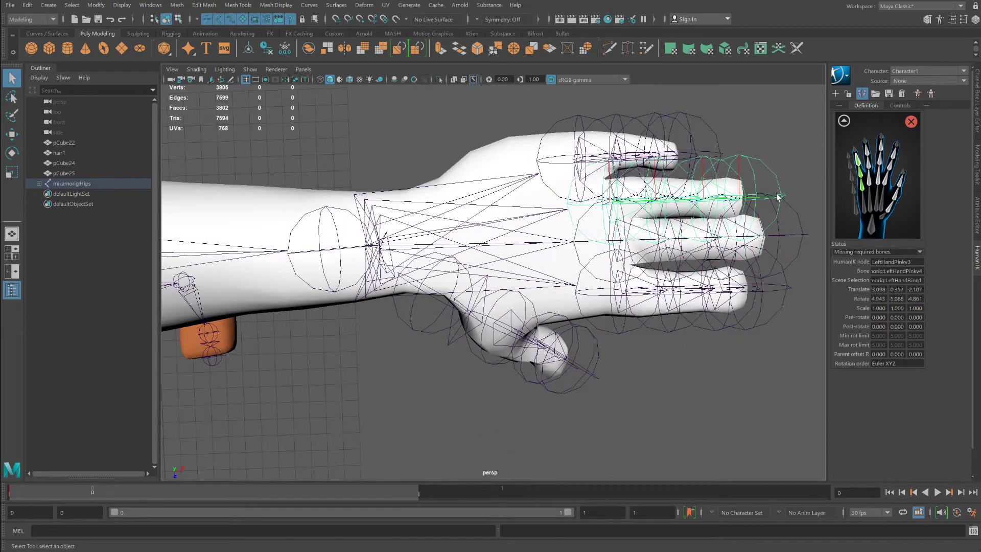
pyautogui.rightClick(868, 178)
pyautogui.click(891, 185)
pyautogui.click(678, 187)
pyautogui.click(714, 185)
pyautogui.rightClick(868, 153)
pyautogui.click(891, 159)
pyautogui.click(586, 244)
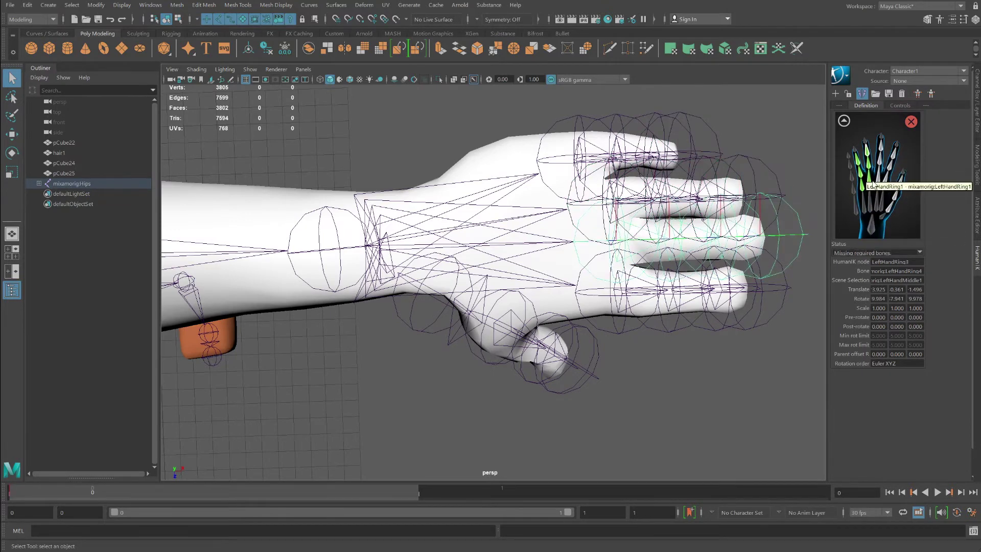
# - Map the middle finger's joints down the chain to the middle finger slots
pyautogui.rightClick(884, 185)
pyautogui.click(907, 191)
pyautogui.press('Down')
pyautogui.rightClick(882, 162)
pyautogui.click(904, 168)
pyautogui.press('Down')
pyautogui.press('Down')
pyautogui.rightClick(882, 147)
pyautogui.click(904, 153)
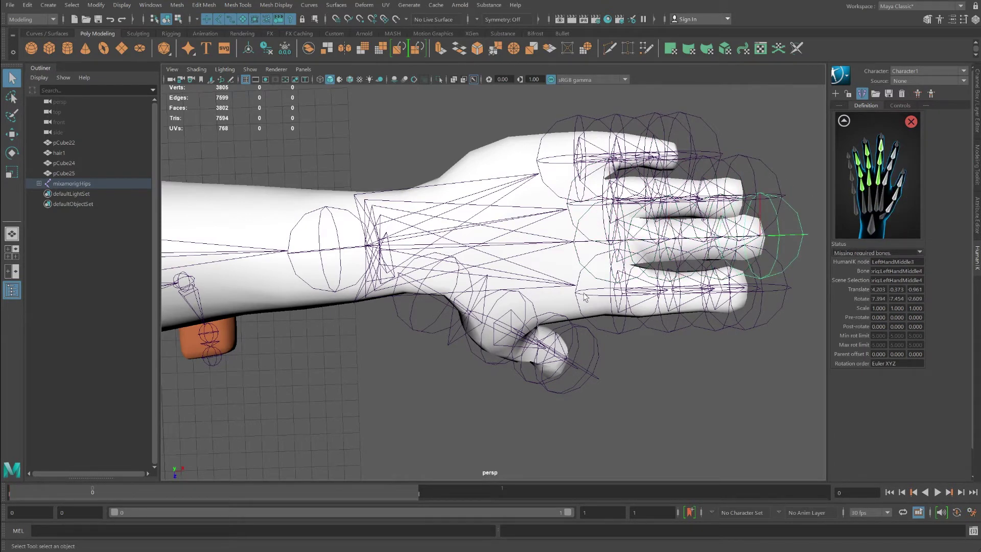
# - Select the index finger joints, then the thumb chain down to the thumb tip
pyautogui.click(580, 296)
pyautogui.click(726, 325)
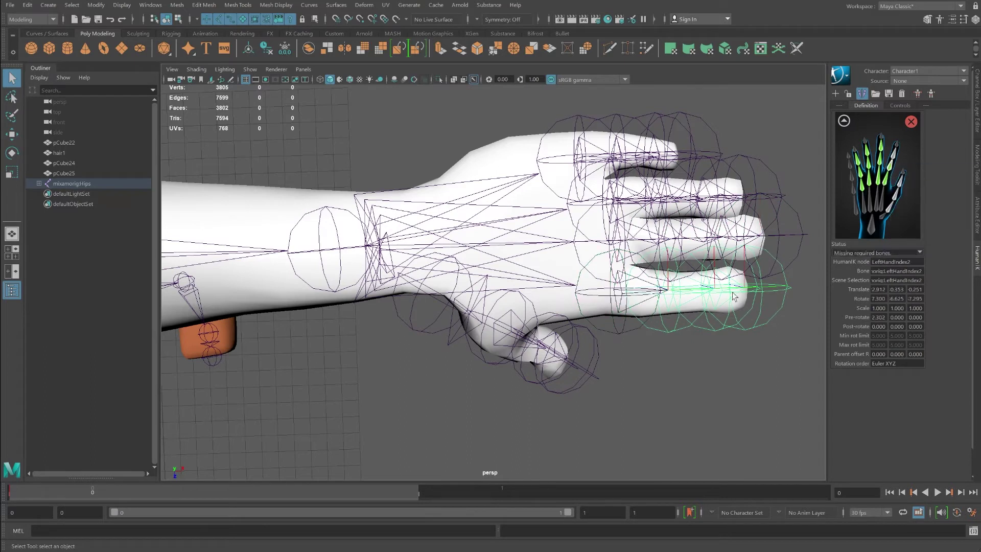
pyautogui.click(726, 326)
pyautogui.click(424, 334)
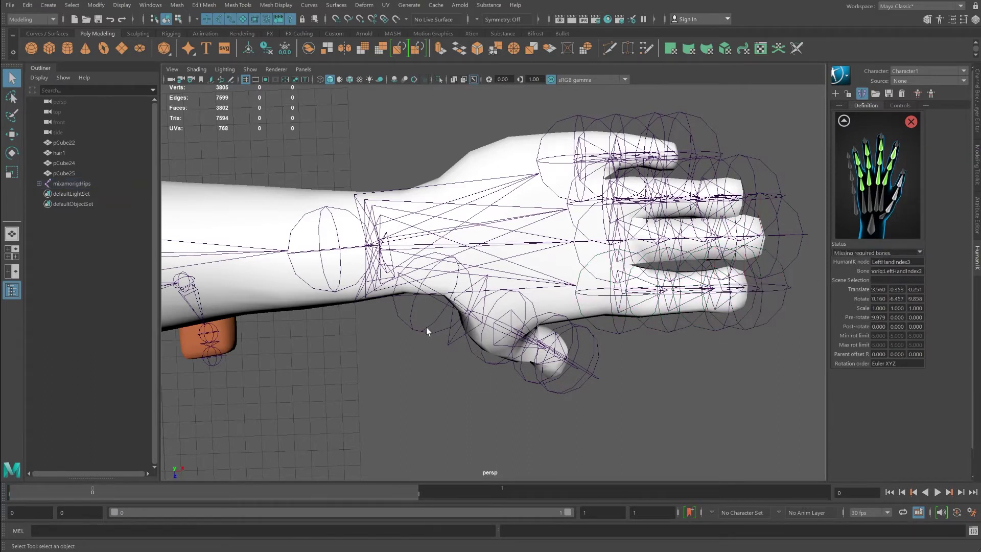
pyautogui.click(511, 332)
pyautogui.click(565, 358)
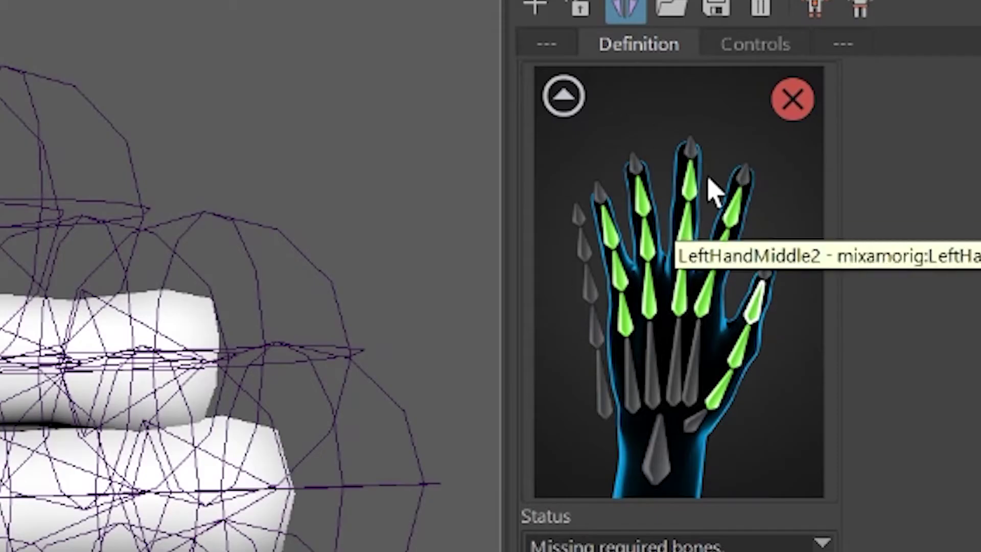
# - On the full-body diagram, map the left upper leg joint to LeftUpLeg
pyautogui.click(565, 103)
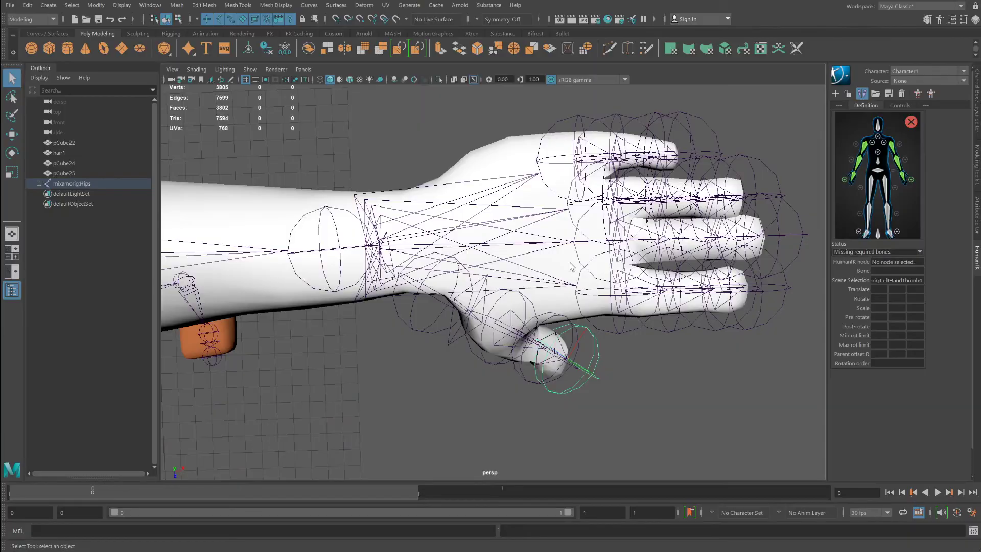
pyautogui.keyDown('alt'); pyautogui.moveTo(357, 378); pyautogui.dragTo(509, 354); pyautogui.keyUp('alt')
pyautogui.keyDown('alt'); pyautogui.moveTo(510, 353); pyautogui.dragTo(536, 310, button='middle'); pyautogui.keyUp('alt')
pyautogui.click(528, 326)
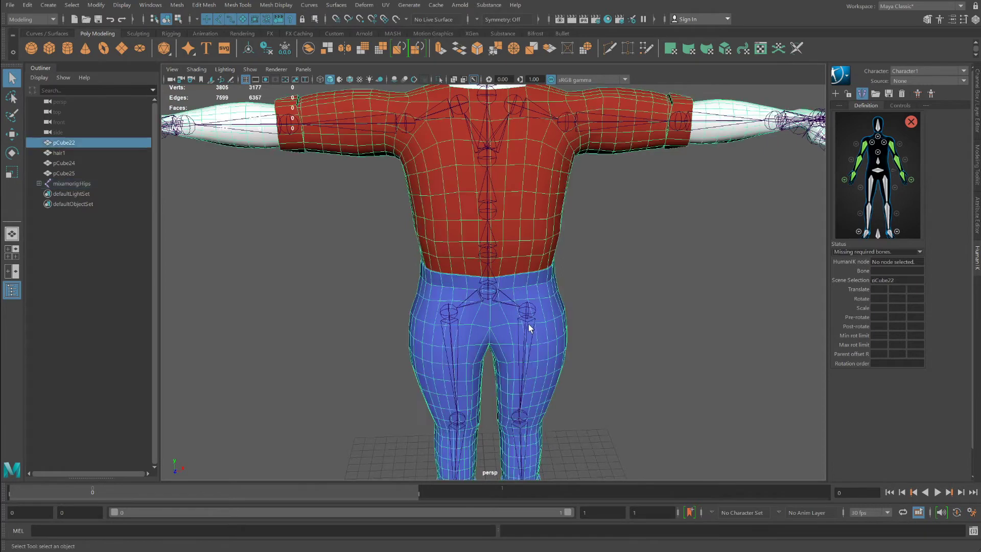
pyautogui.click(528, 323)
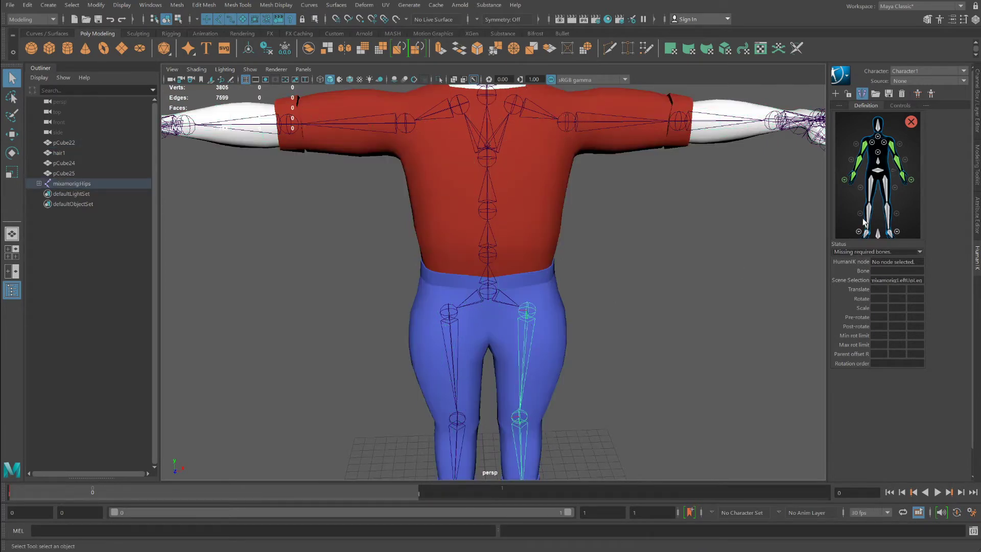
pyautogui.rightClick(895, 186)
pyautogui.click(924, 188)
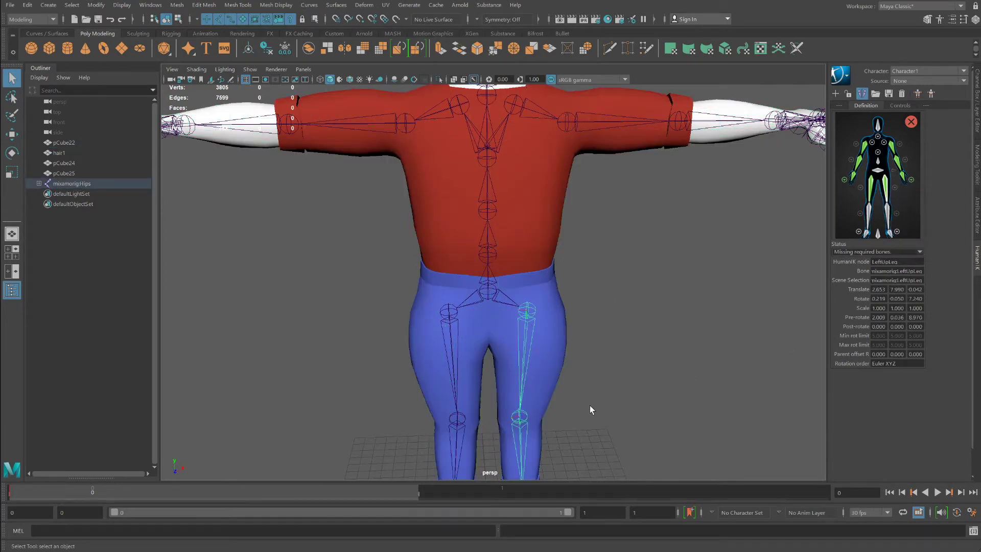
# - Map the left knee joint to LeftLeg and the left foot joint to LeftFoot
pyautogui.click(520, 445)
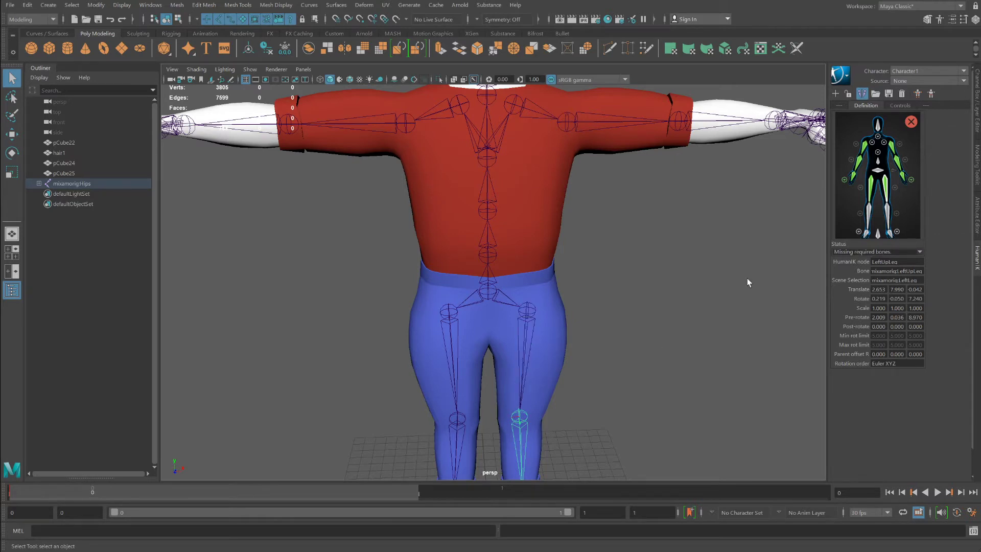
pyautogui.rightClick(894, 203)
pyautogui.click(897, 214)
pyautogui.keyDown('alt'); pyautogui.moveTo(513, 437); pyautogui.dragTo(514, 280, button='middle'); pyautogui.keyUp('alt')
pyautogui.click(522, 359)
pyautogui.rightClick(892, 236)
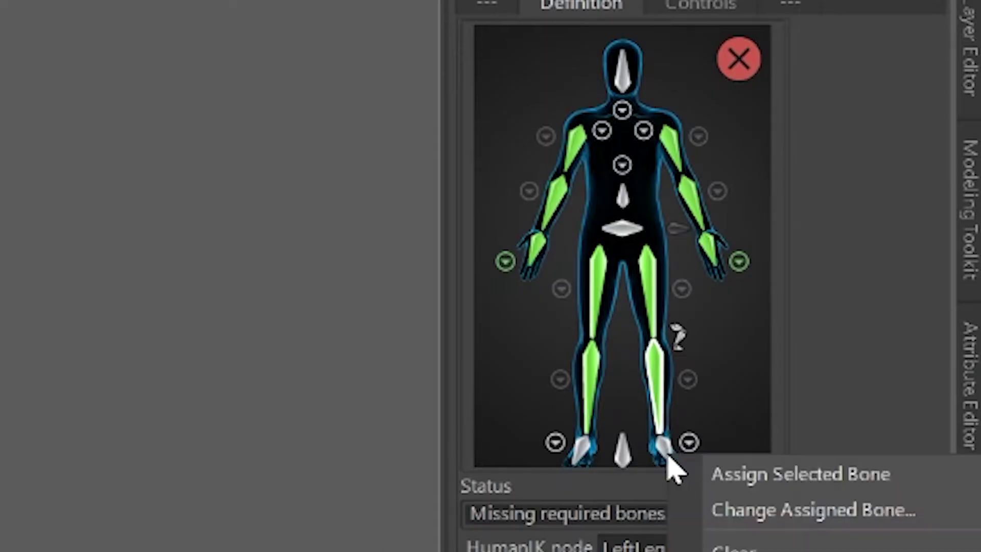
pyautogui.click(720, 475)
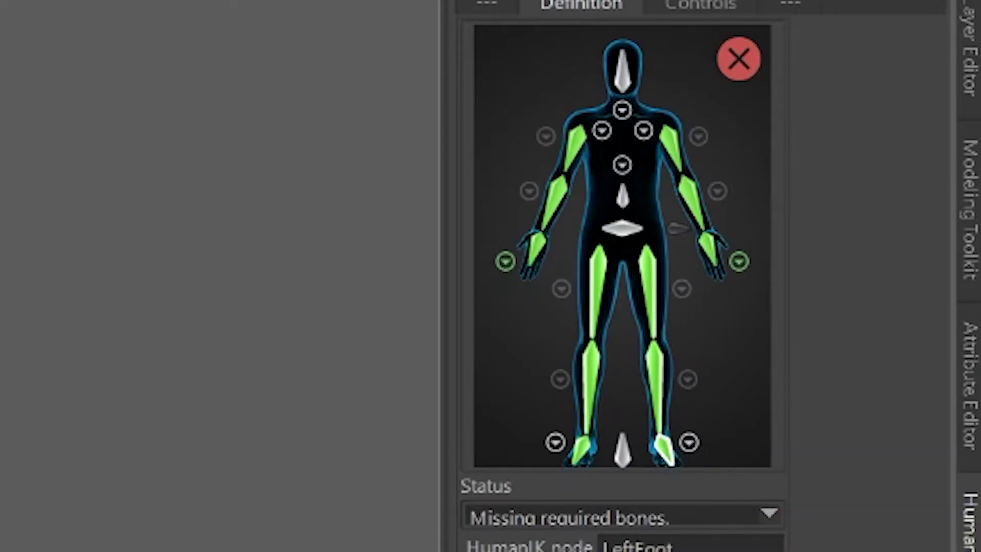
# - In the left foot view, map LeftToeBase to LeftFootIndex1 and LeftToe_End to LeftFootIndex2
pyautogui.click(688, 443)
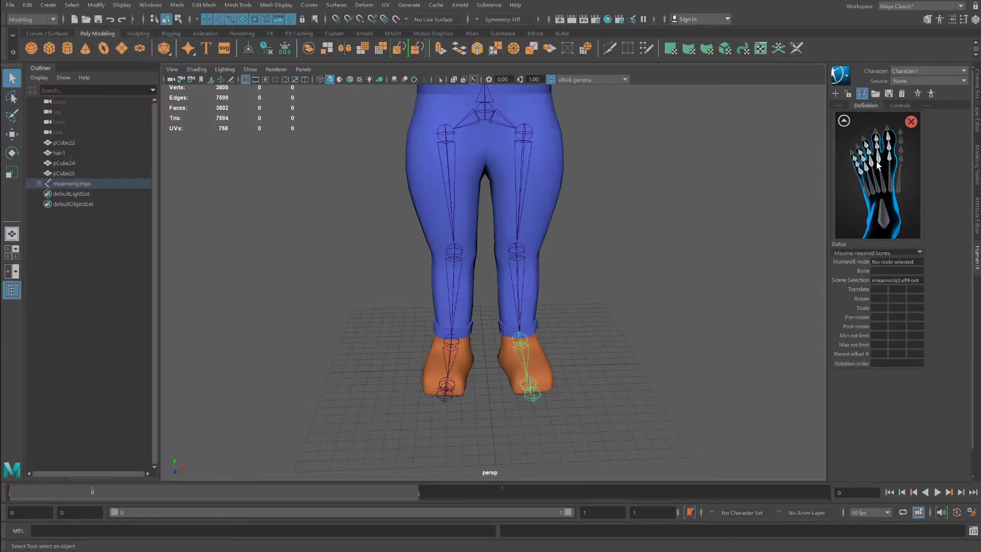
pyautogui.click(530, 388)
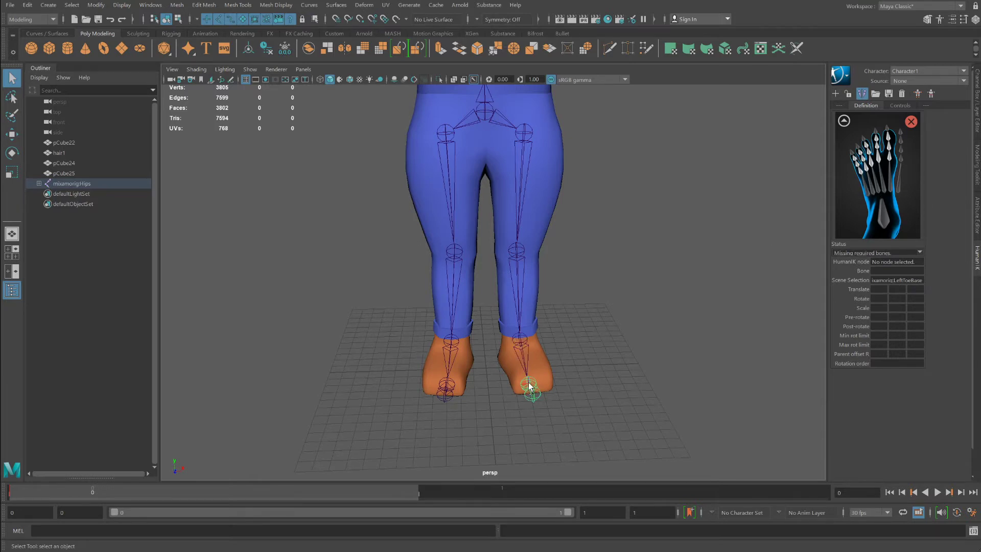
pyautogui.rightClick(891, 159)
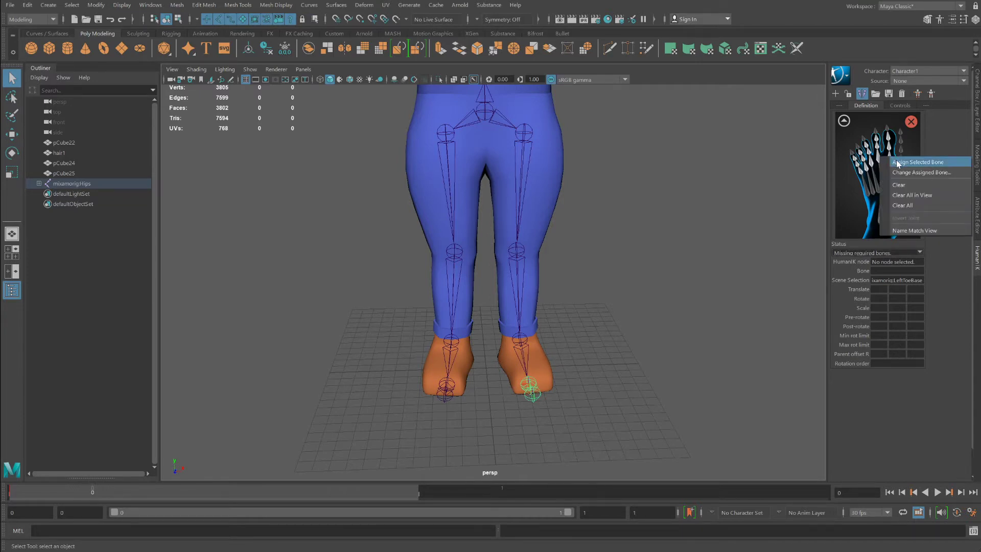
pyautogui.click(897, 162)
pyautogui.click(536, 396)
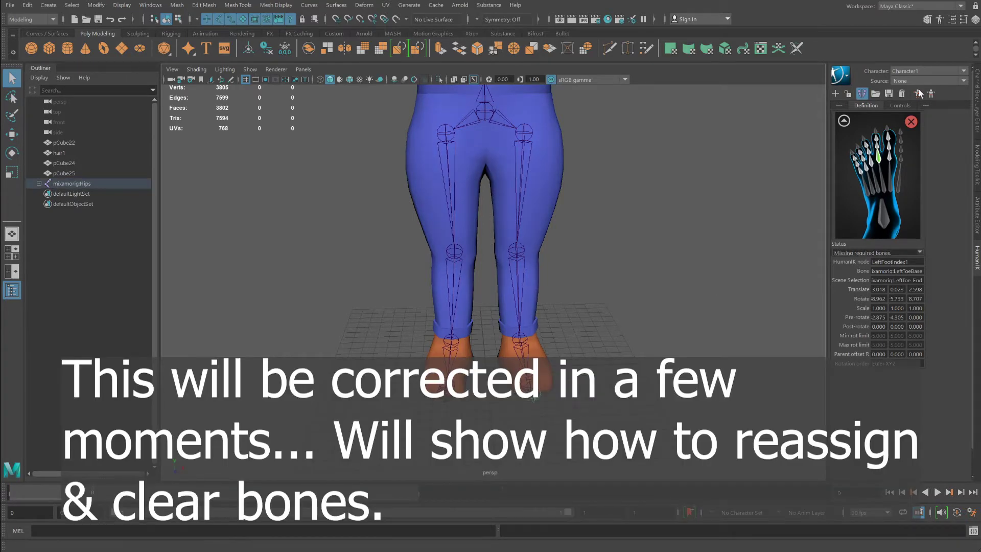
pyautogui.rightClick(878, 149)
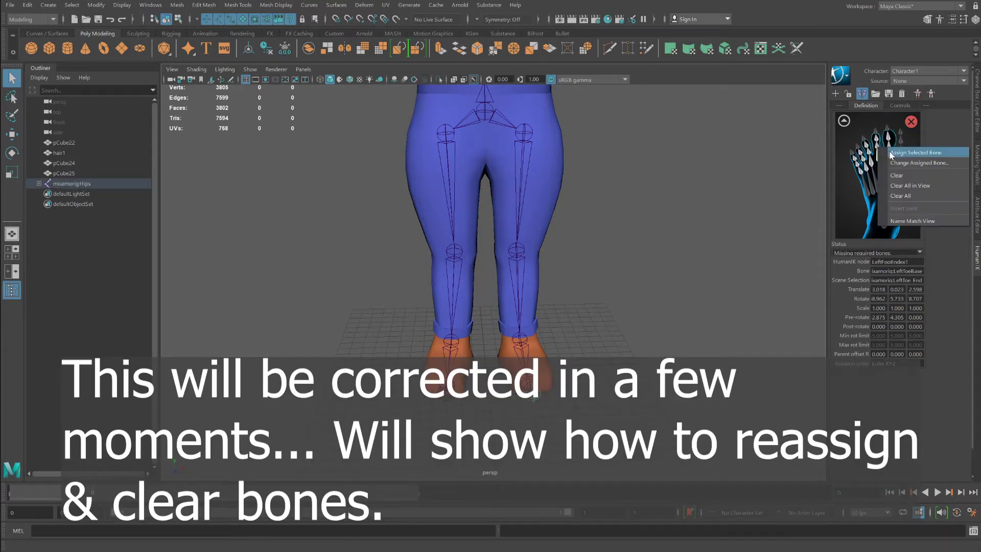
pyautogui.click(891, 152)
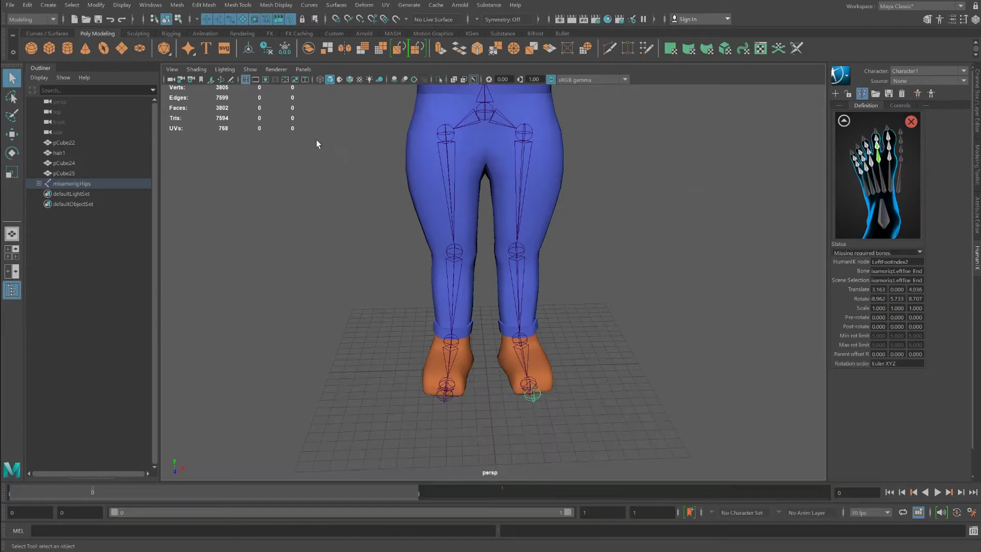
# - Map the Hips and Spine joints to their HumanIK slots
pyautogui.click(843, 122)
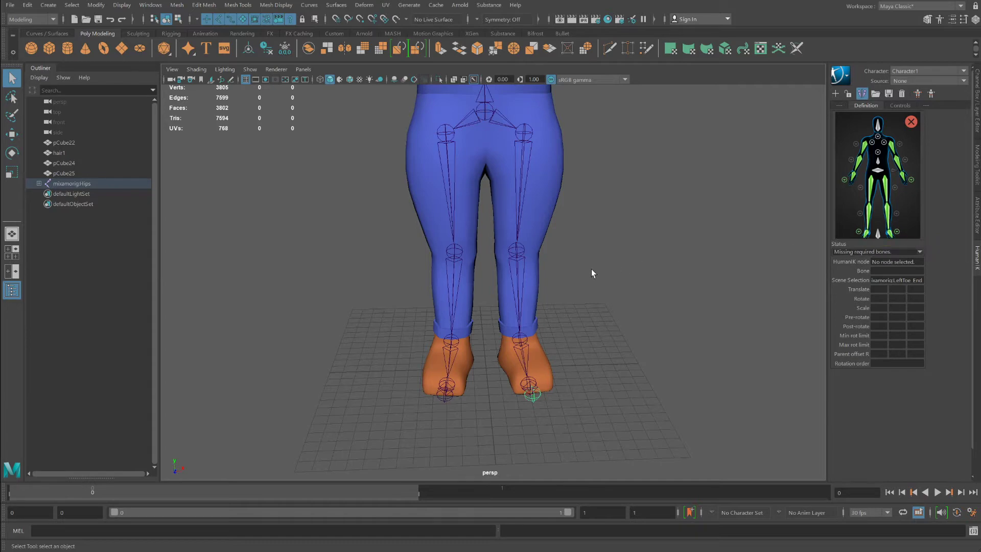
pyautogui.scroll(-3, 589, 270)
pyautogui.scroll(-4, 587, 286)
pyautogui.scroll(2, 583, 329)
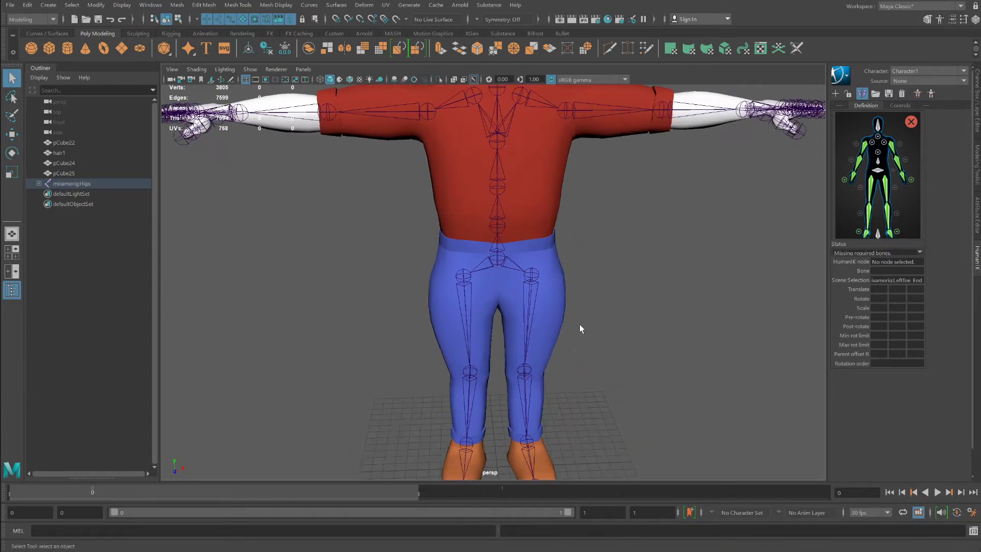
pyautogui.click(488, 258)
pyautogui.scroll(4, 488, 258)
pyautogui.rightClick(878, 170)
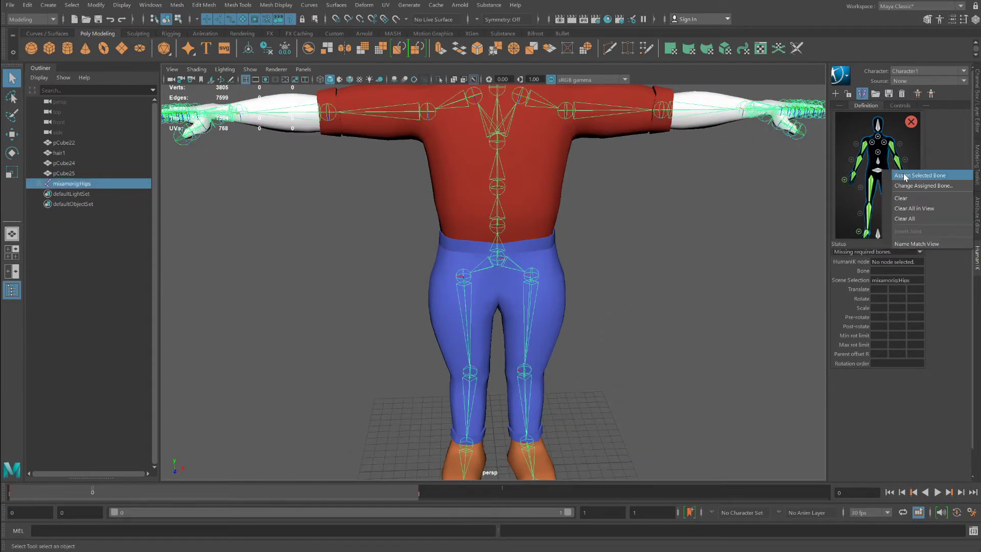
pyautogui.click(899, 175)
pyautogui.click(499, 222)
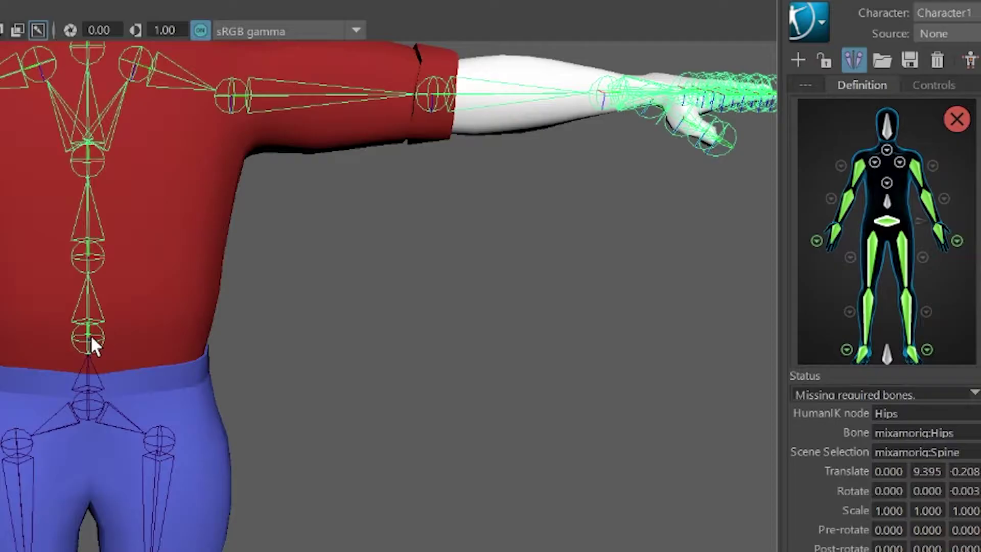
pyautogui.rightClick(887, 202)
pyautogui.click(912, 210)
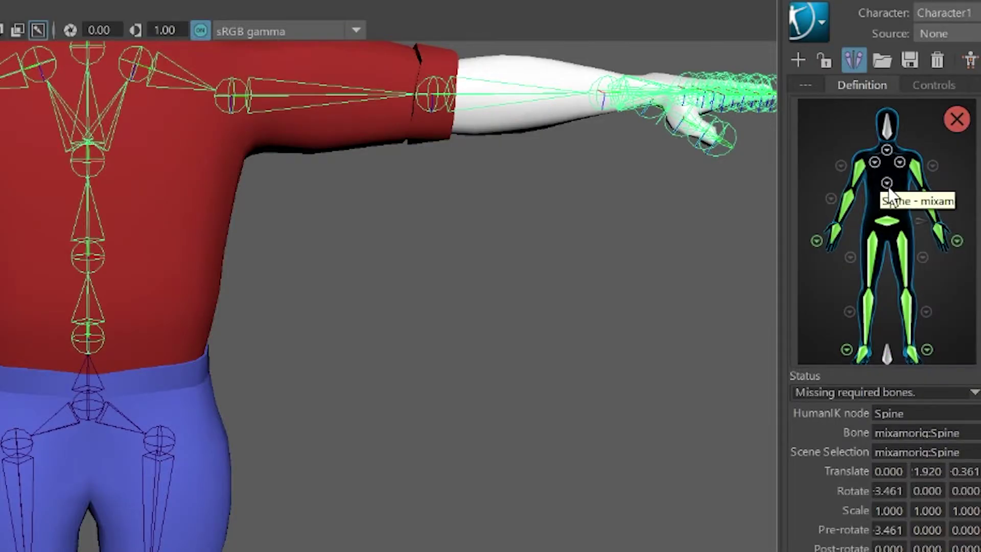
# - In the spine close-up, map the Spine1 and Spine2 joints
pyautogui.click(887, 182)
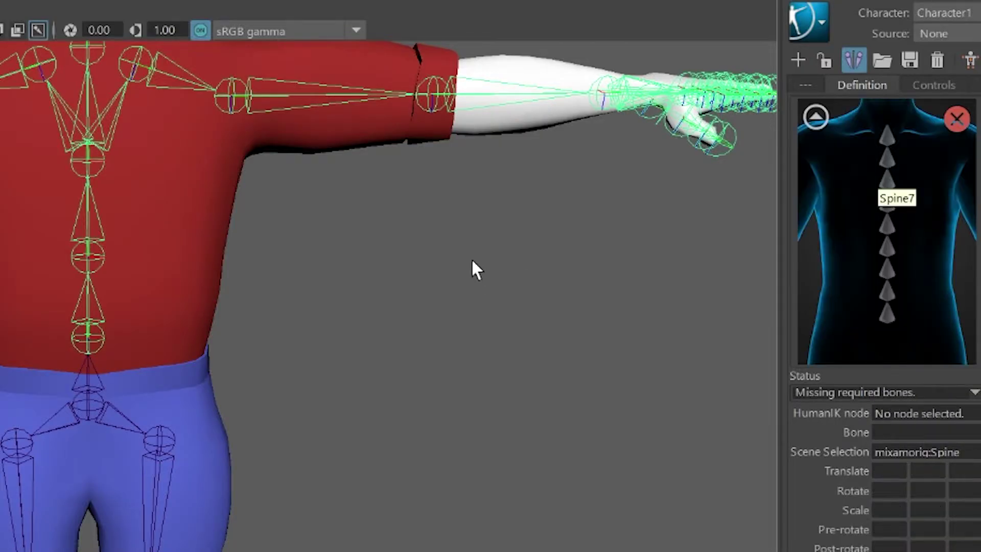
pyautogui.click(90, 248)
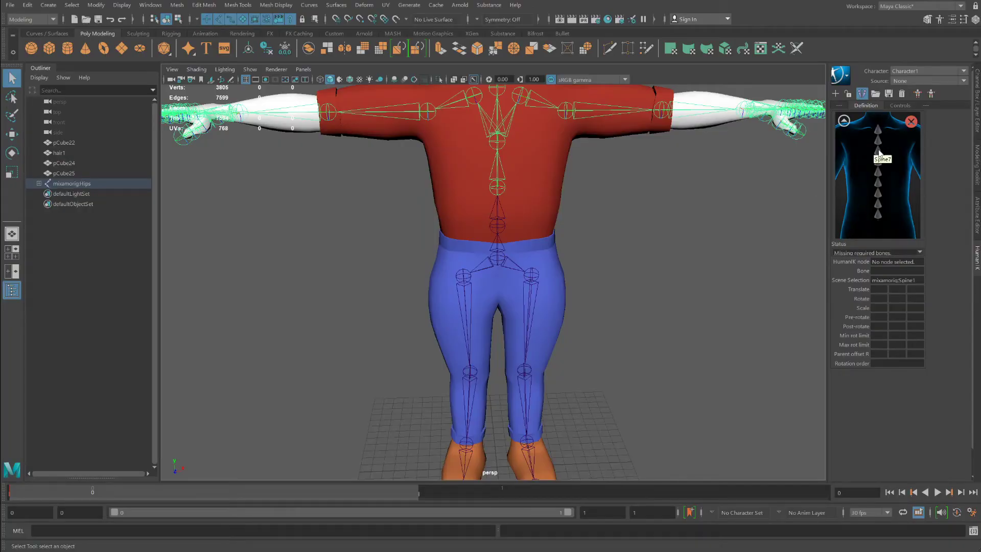
pyautogui.rightClick(877, 216)
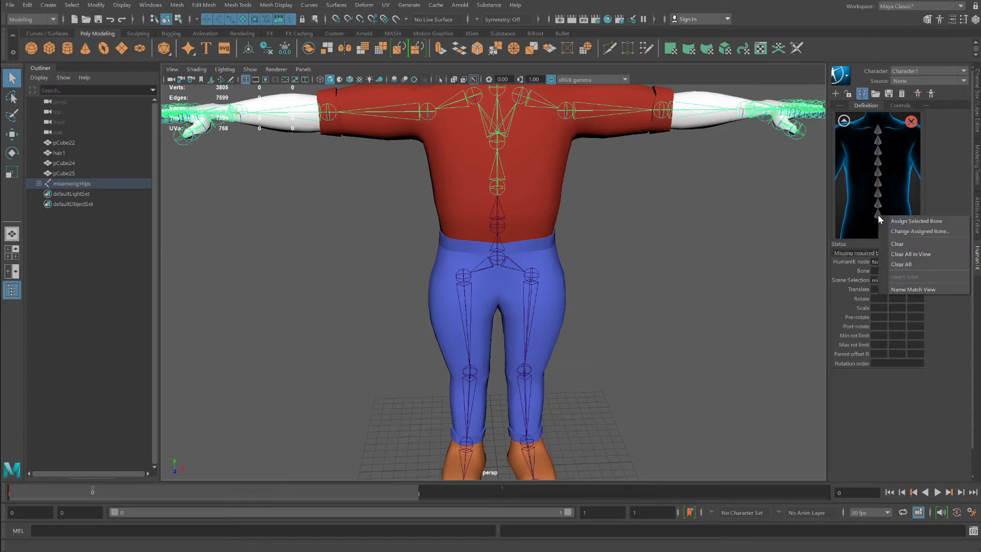
pyautogui.click(912, 221)
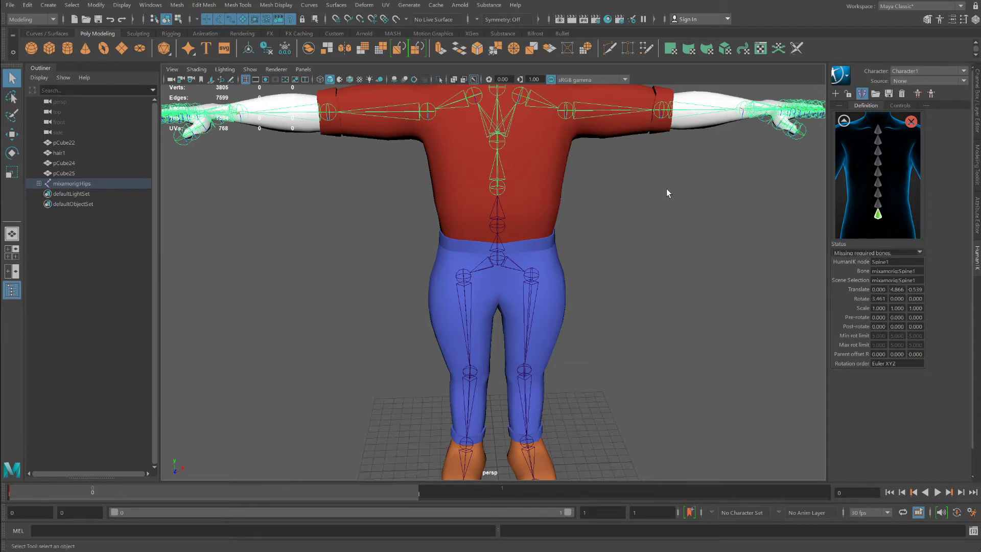
pyautogui.click(502, 147)
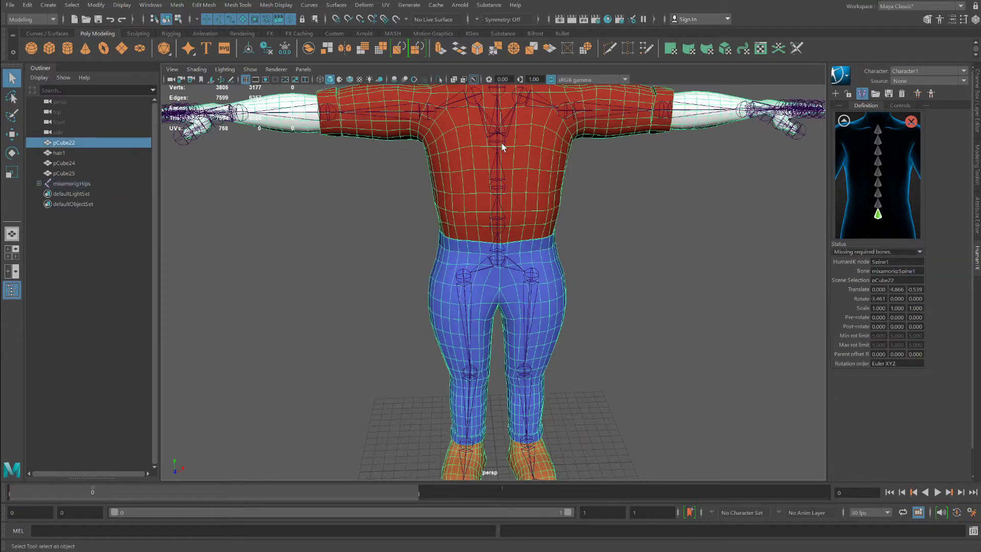
pyautogui.click(498, 143)
pyautogui.rightClick(878, 206)
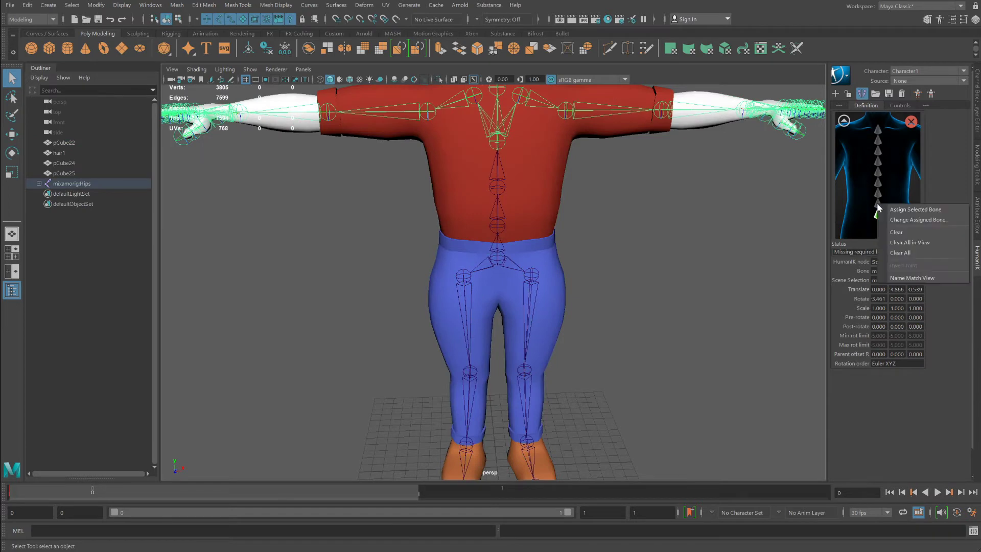
pyautogui.click(914, 210)
# - Map mixamorig:Neck to the Neck slot and mixamorig:Head to the Head slot
pyautogui.click(846, 121)
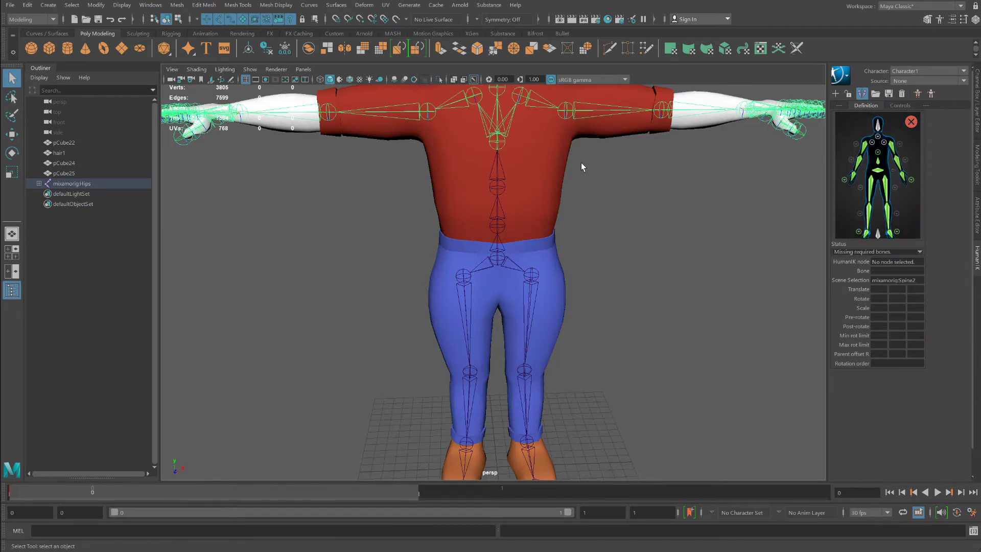
pyautogui.scroll(-2, 574, 158)
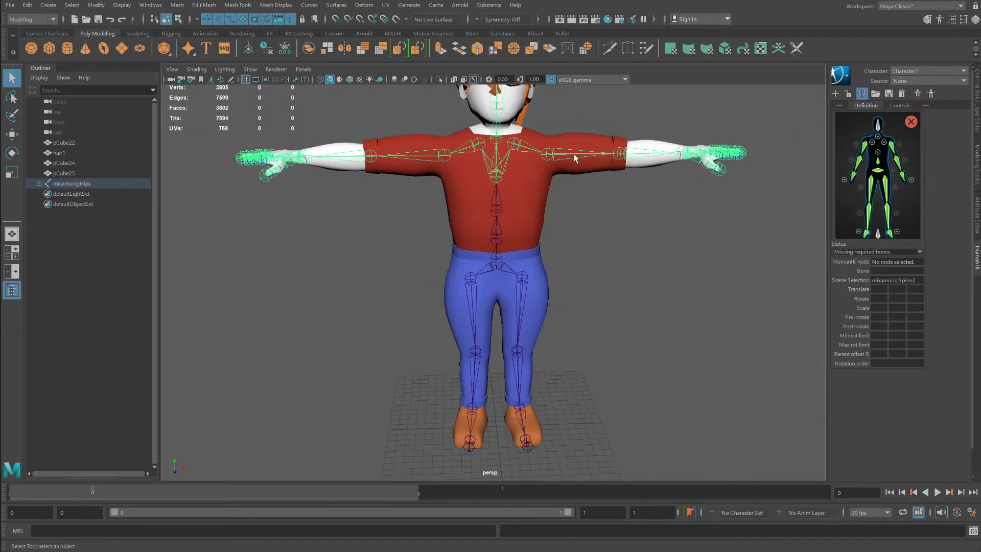
pyautogui.click(496, 108)
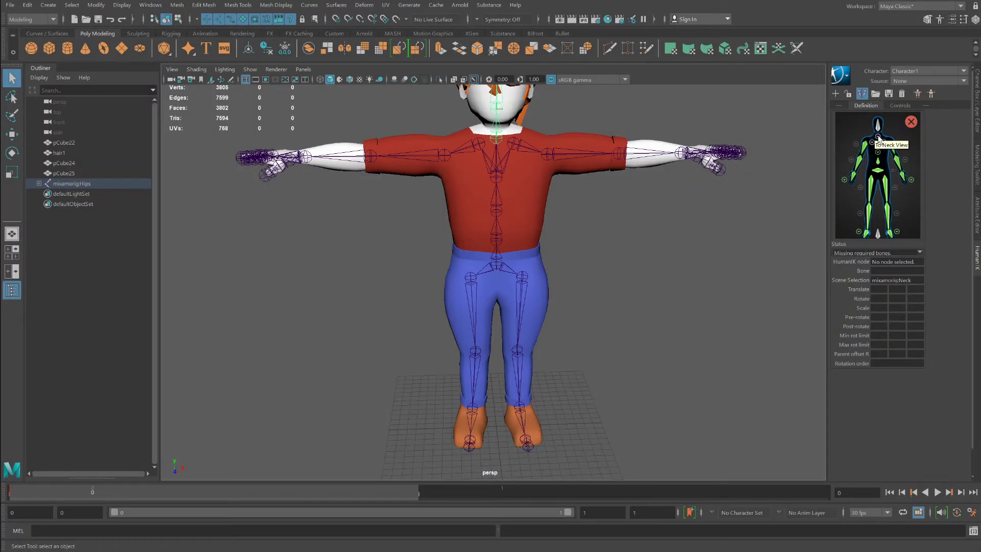
pyautogui.click(877, 136)
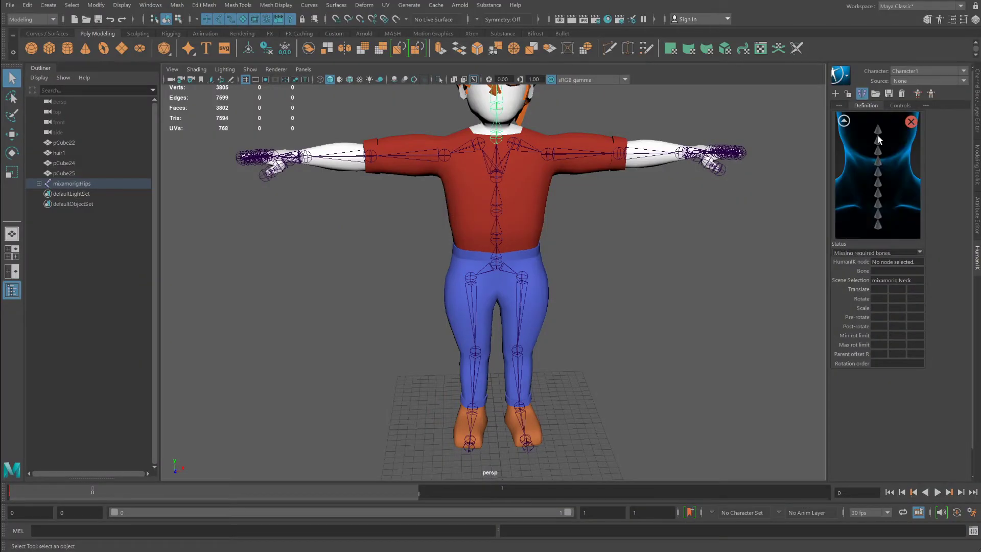
pyautogui.rightClick(877, 225)
pyautogui.click(891, 229)
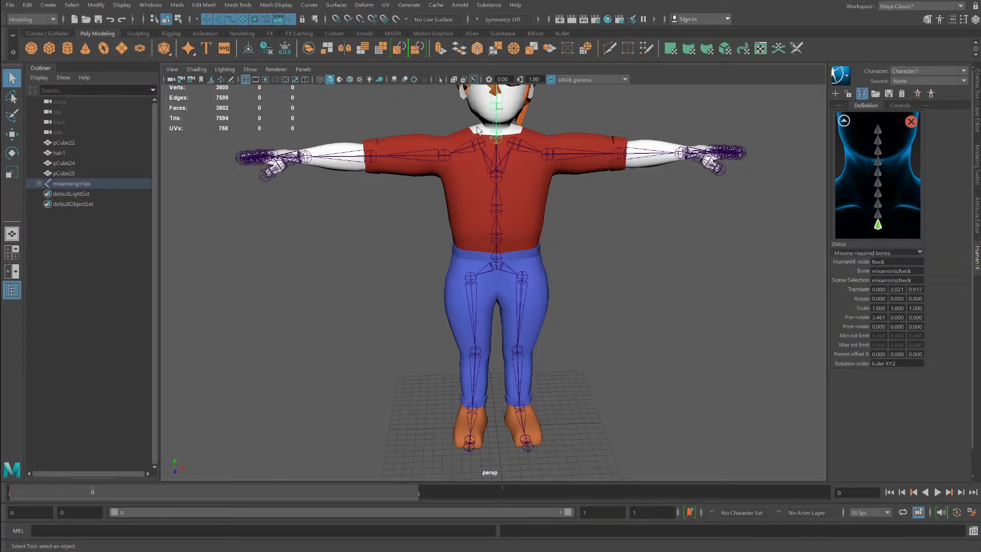
pyautogui.click(843, 121)
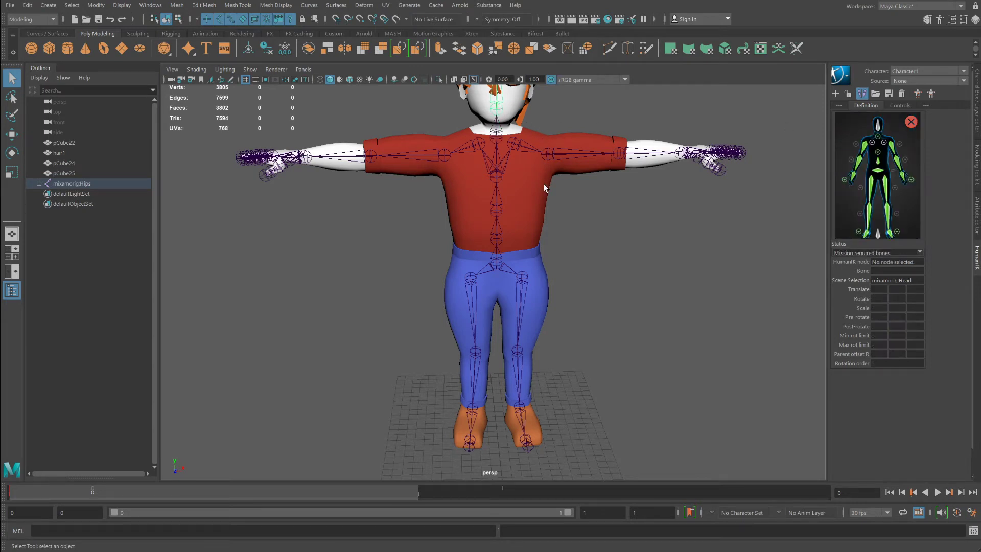
pyautogui.keyDown('alt'); pyautogui.moveTo(544, 188); pyautogui.dragTo(541, 260, button='middle'); pyautogui.keyUp('alt')
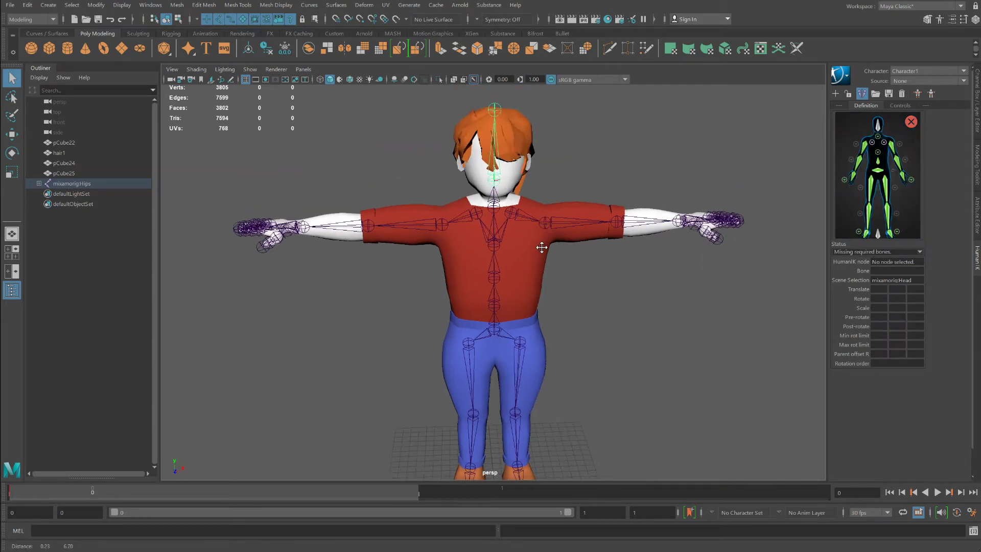
pyautogui.rightClick(876, 125)
pyautogui.click(893, 129)
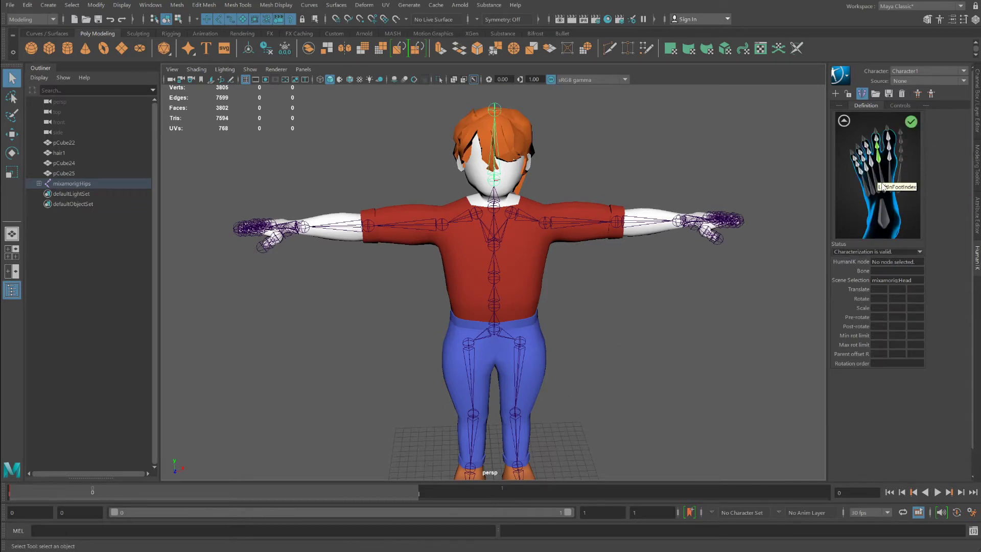
# - Assign the left toe joint to LeftToeBase, accepting both prompts to clear old assignments
pyautogui.keyDown('alt'); pyautogui.moveTo(659, 360); pyautogui.dragTo(654, 278, button='middle'); pyautogui.keyUp('alt')
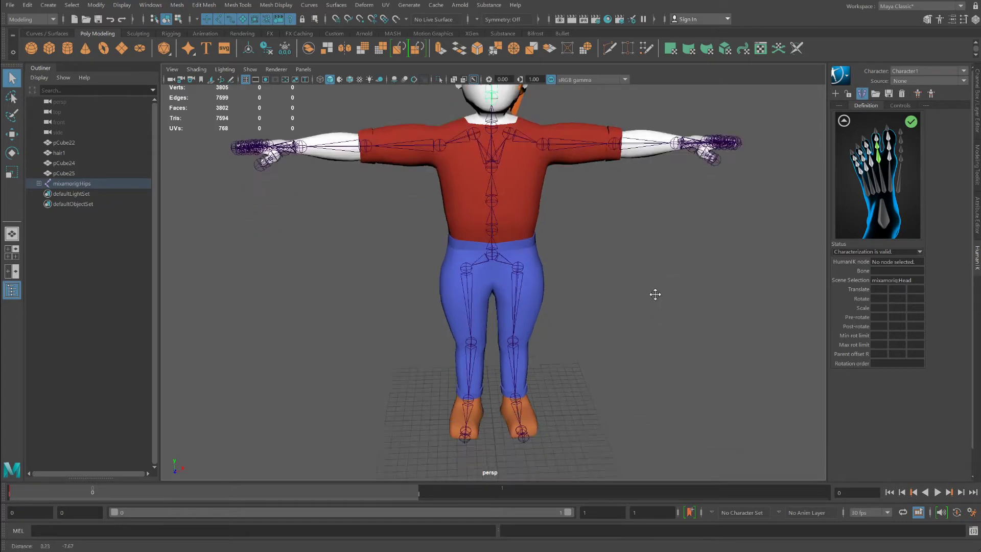
pyautogui.scroll(6, 596, 287)
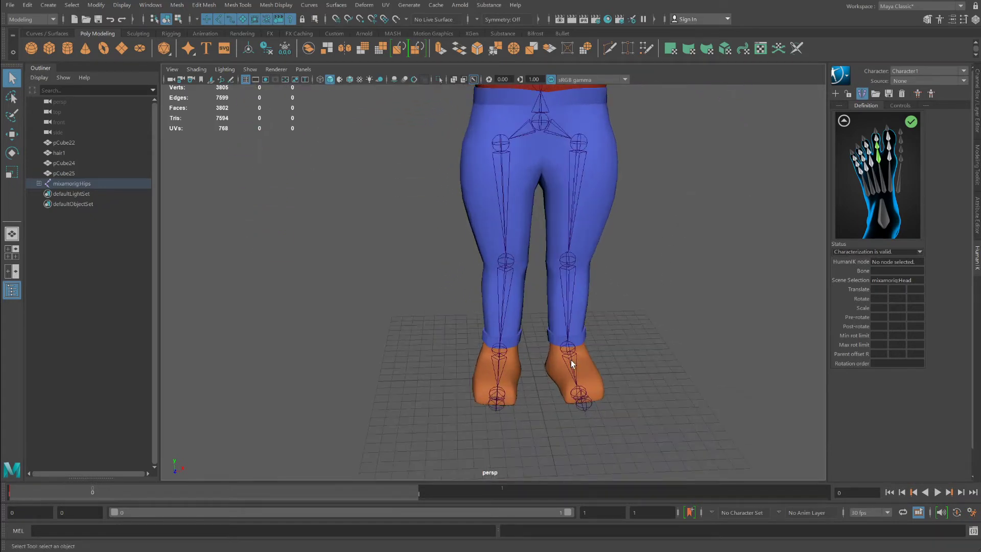
pyautogui.click(577, 393)
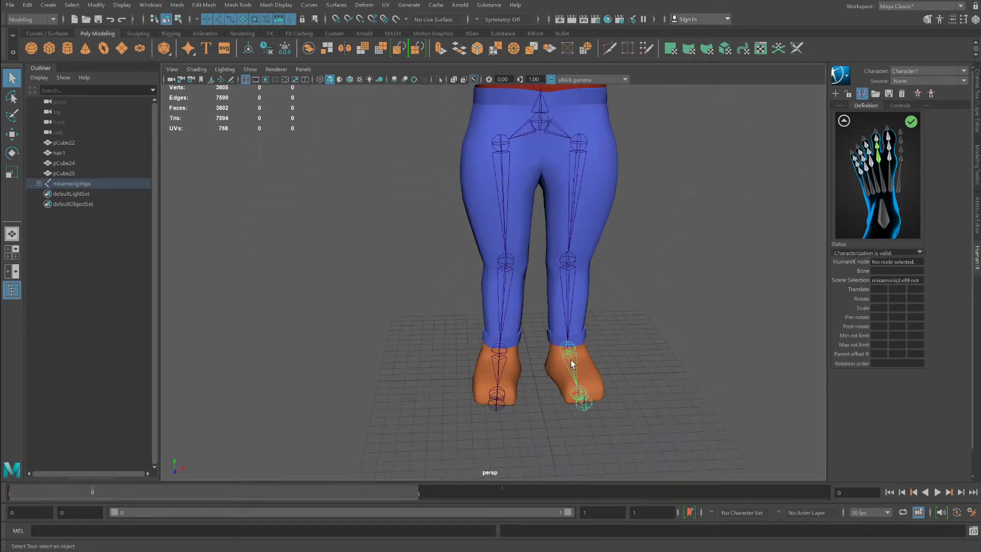
pyautogui.rightClick(883, 211)
pyautogui.click(896, 220)
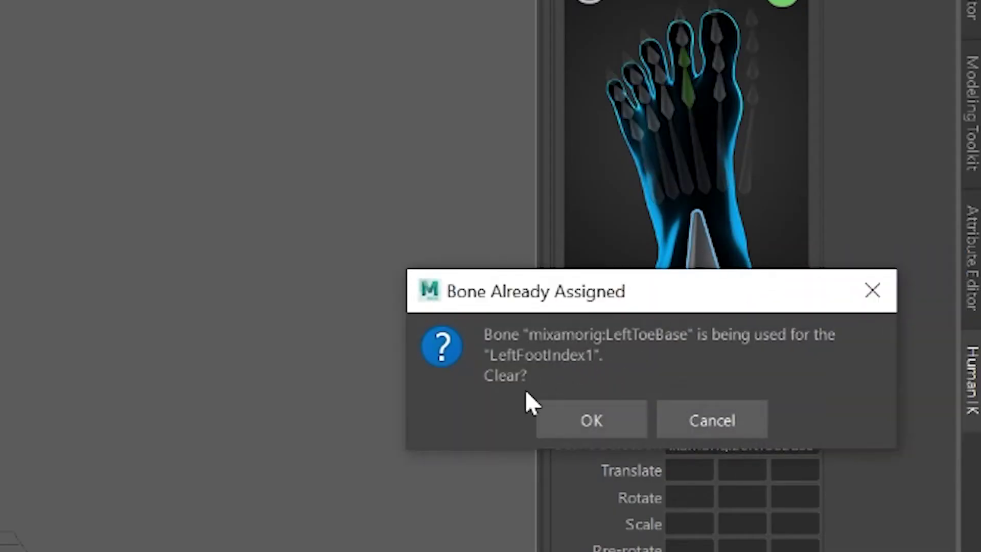
pyautogui.click(593, 419)
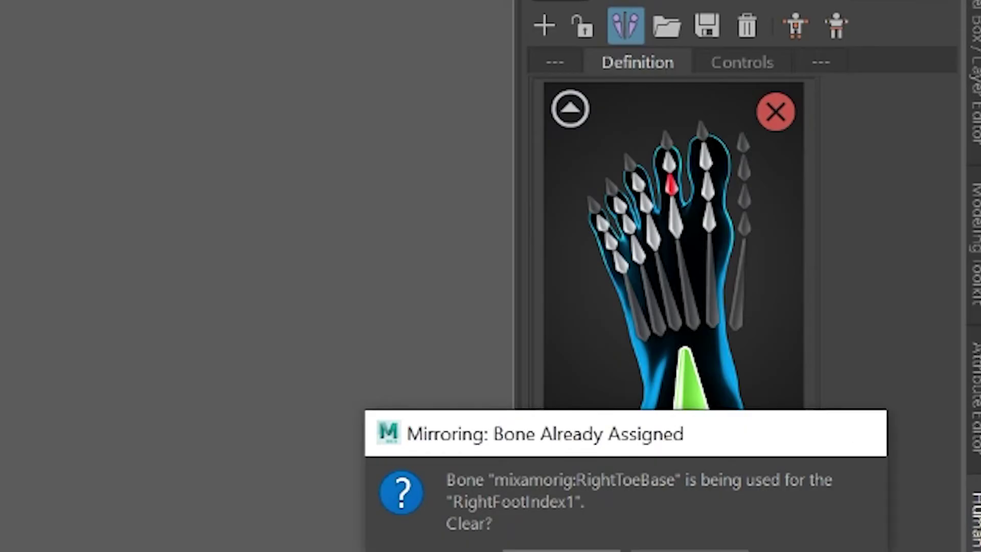
pyautogui.click(841, 271)
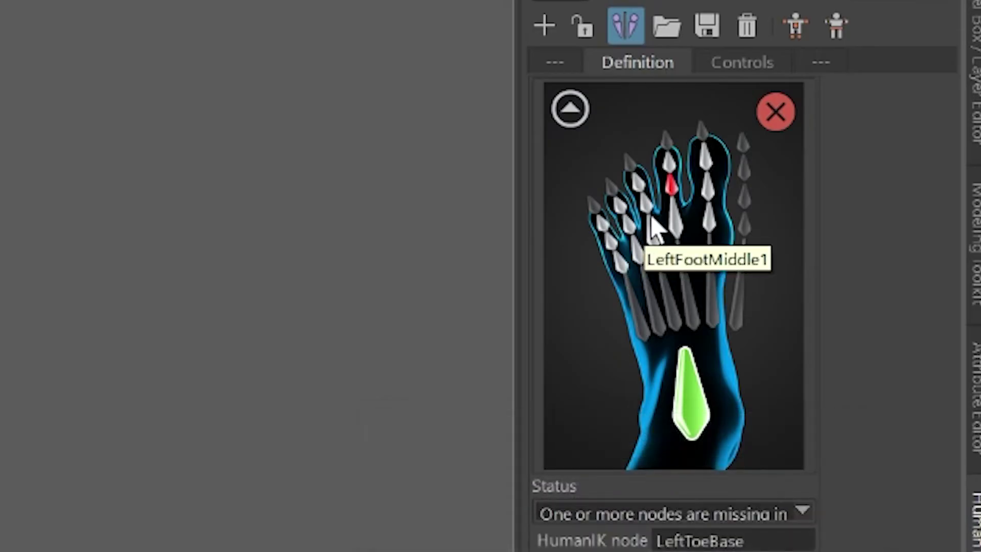
# - Clear the conflicting red toe slots, LeftFootIndex2 and the right foot's toe slot
pyautogui.rightClick(667, 193)
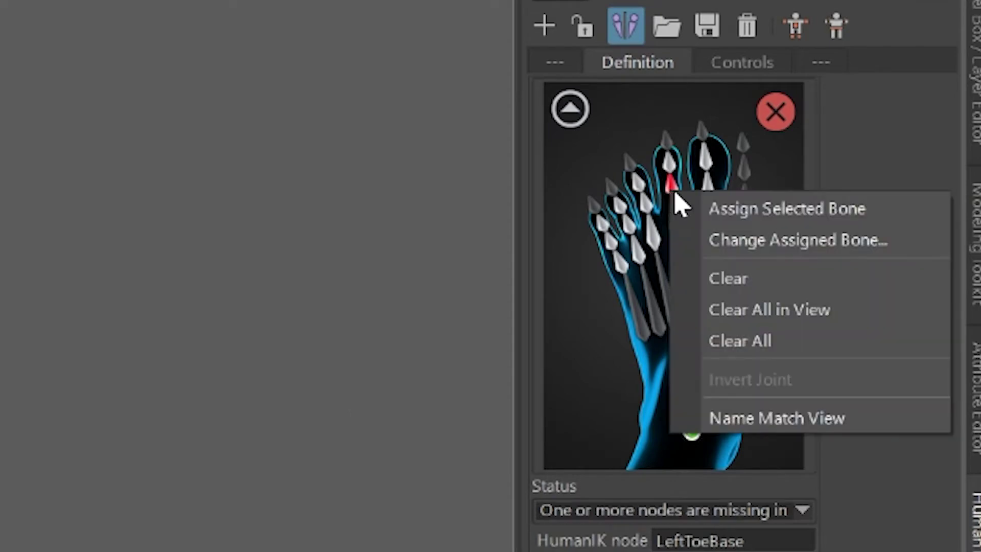
pyautogui.click(726, 280)
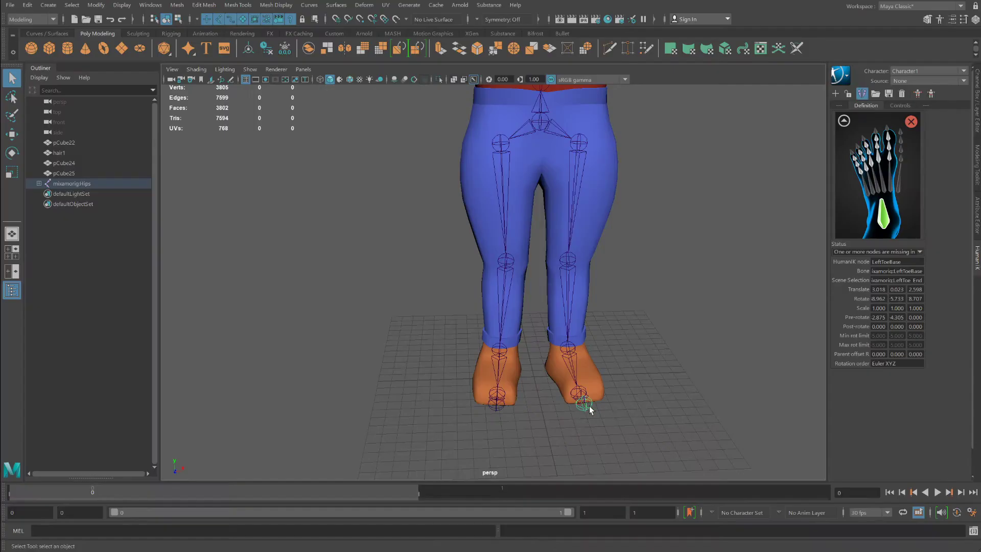
pyautogui.click(585, 406)
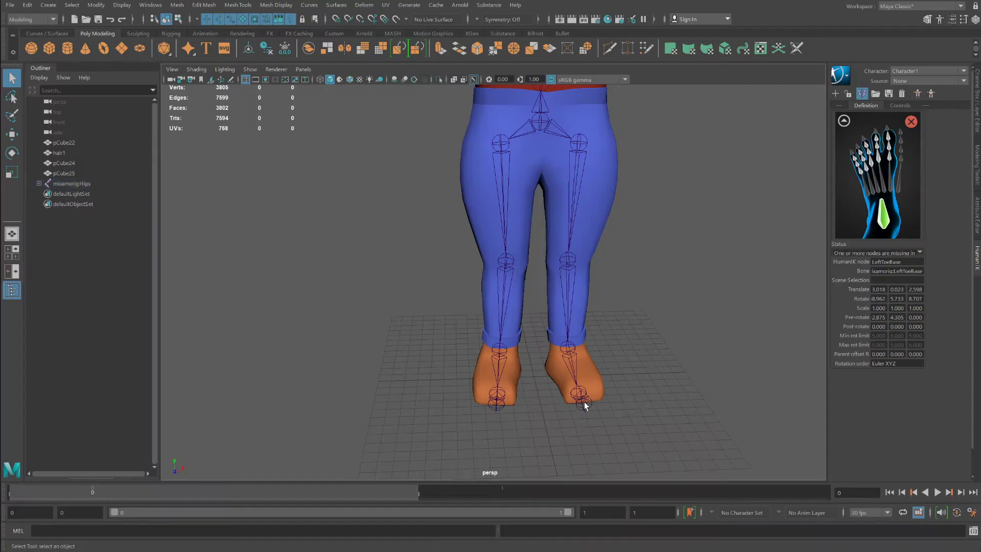
pyautogui.click(843, 121)
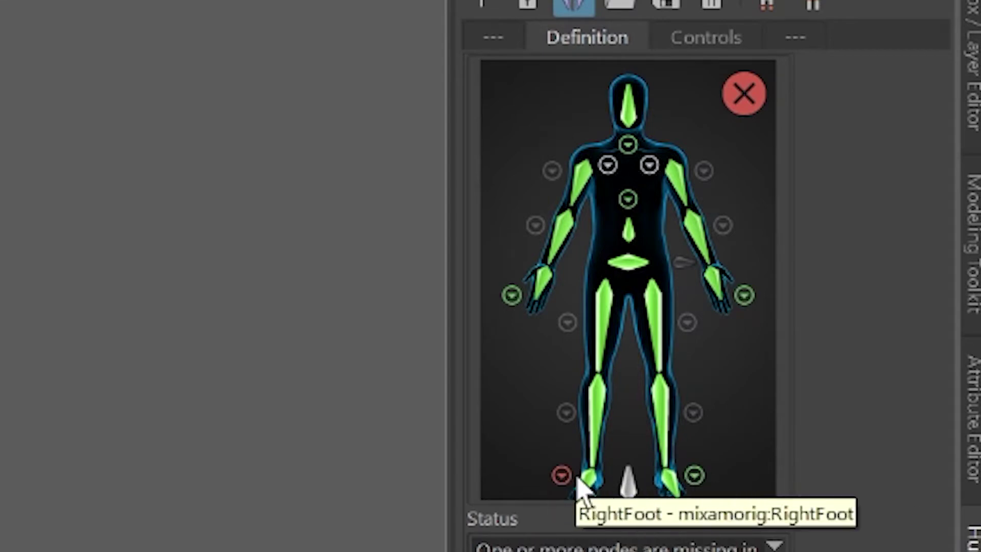
pyautogui.click(561, 476)
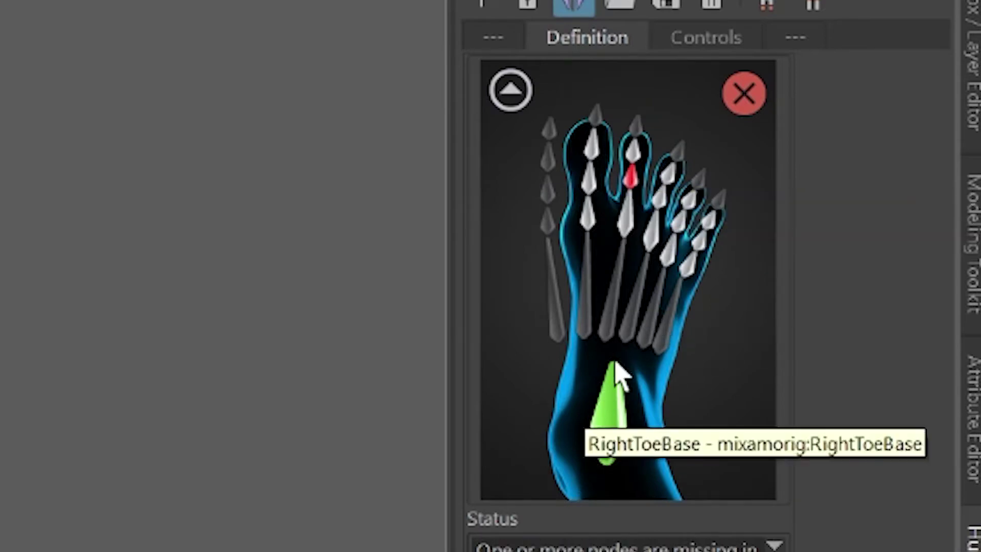
pyautogui.rightClick(637, 179)
pyautogui.click(684, 278)
pyautogui.rightClick(633, 187)
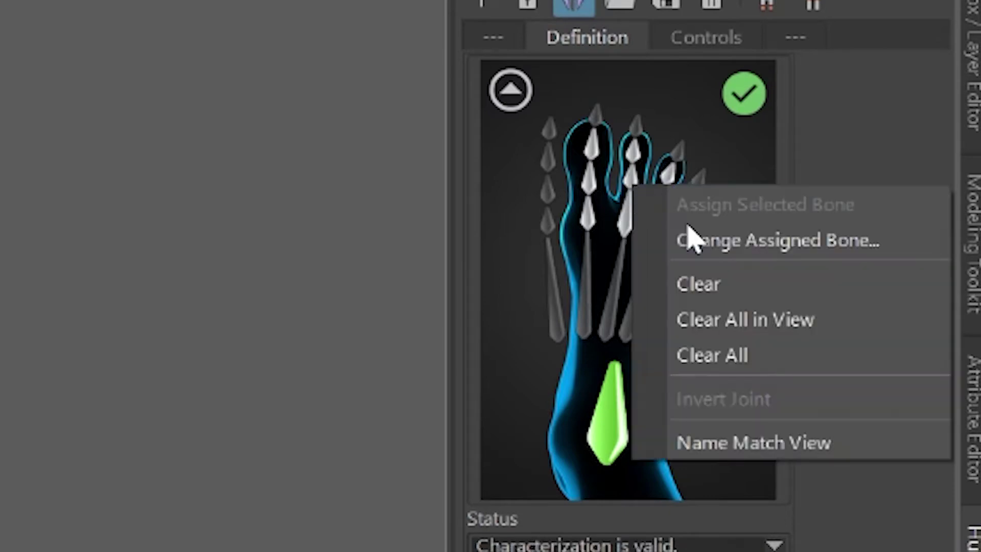
pyautogui.click(510, 91)
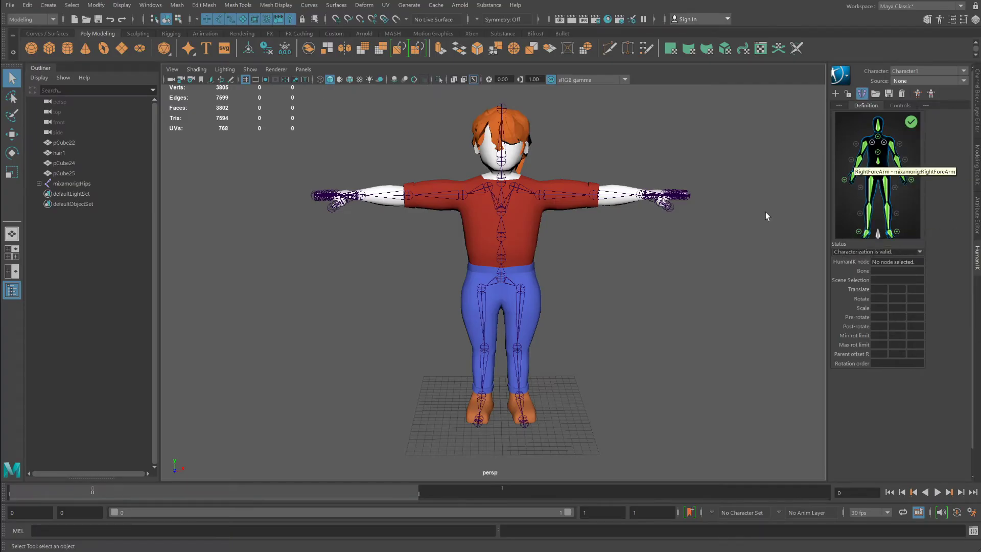
# - Set the HumanIK source to a new Control Rig and test-move the wrist effector, then undo
pyautogui.click(909, 82)
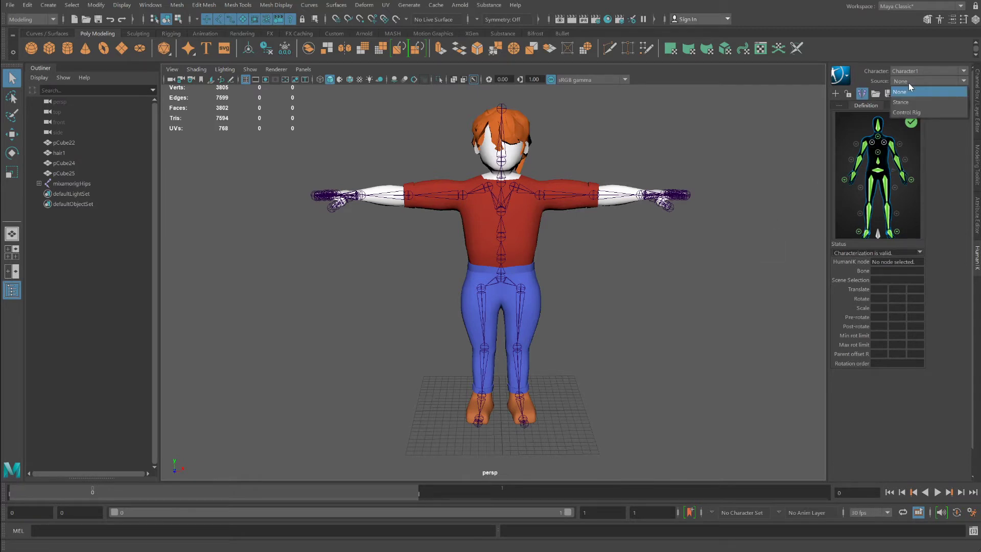
pyautogui.click(914, 113)
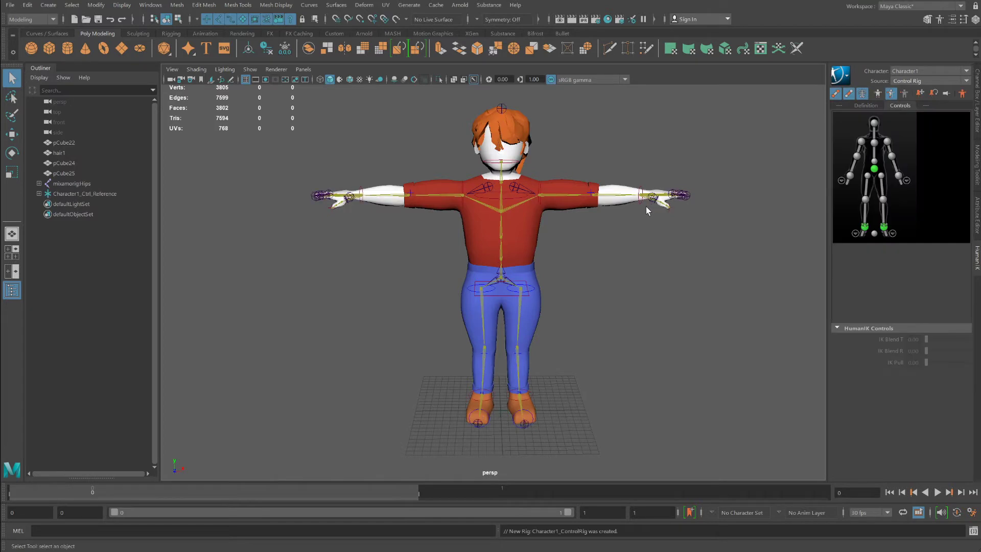
pyautogui.click(642, 190)
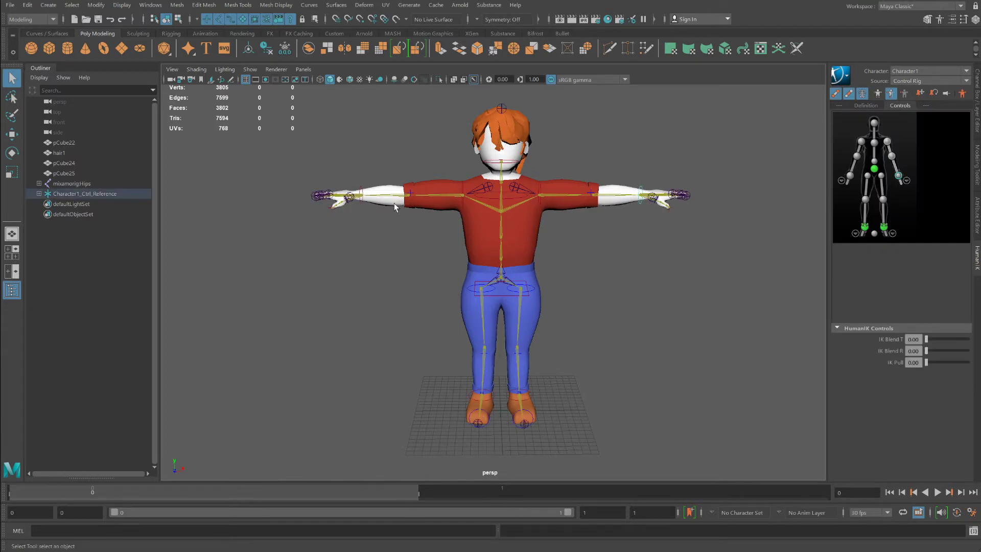
pyautogui.click(14, 137)
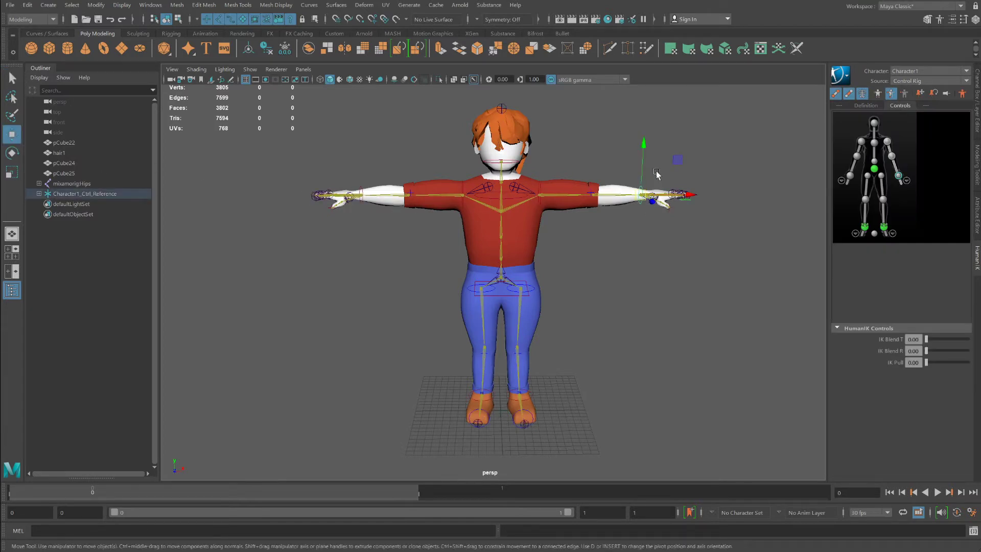
pyautogui.moveTo(675, 161)
pyautogui.mouseDown()
pyautogui.moveTo(651, 185)
pyautogui.moveTo(613, 180)
pyautogui.moveTo(664, 176)
pyautogui.moveTo(569, 127)
pyautogui.moveTo(657, 162)
pyautogui.mouseUp()
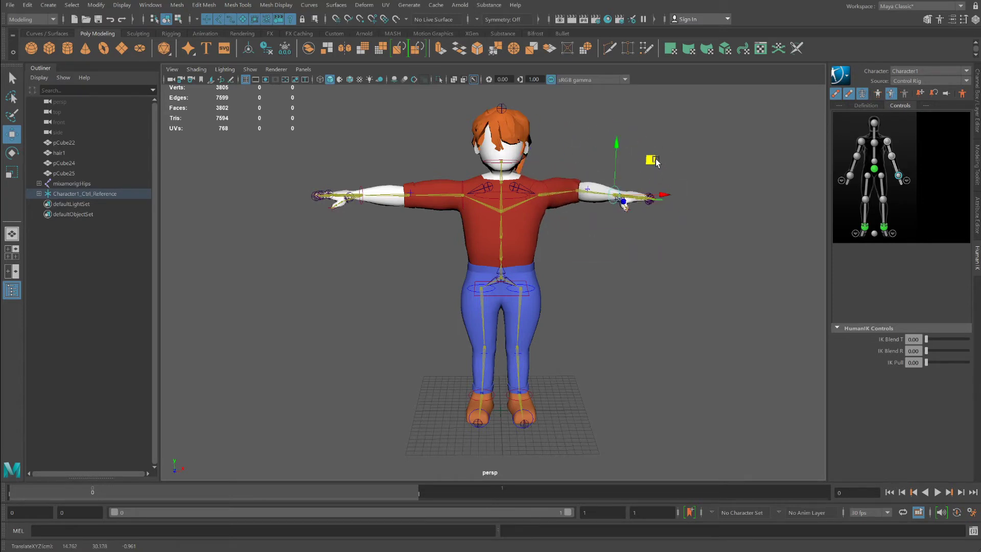
pyautogui.hotkey('ctrl', 'z')
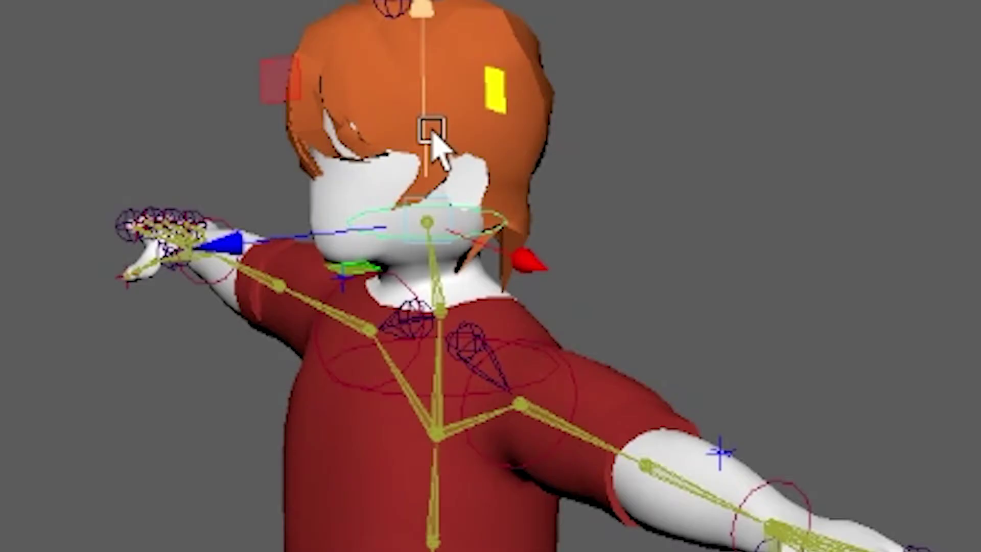
# - Test the head and chest effectors, then set the character source back to None
pyautogui.click(503, 169)
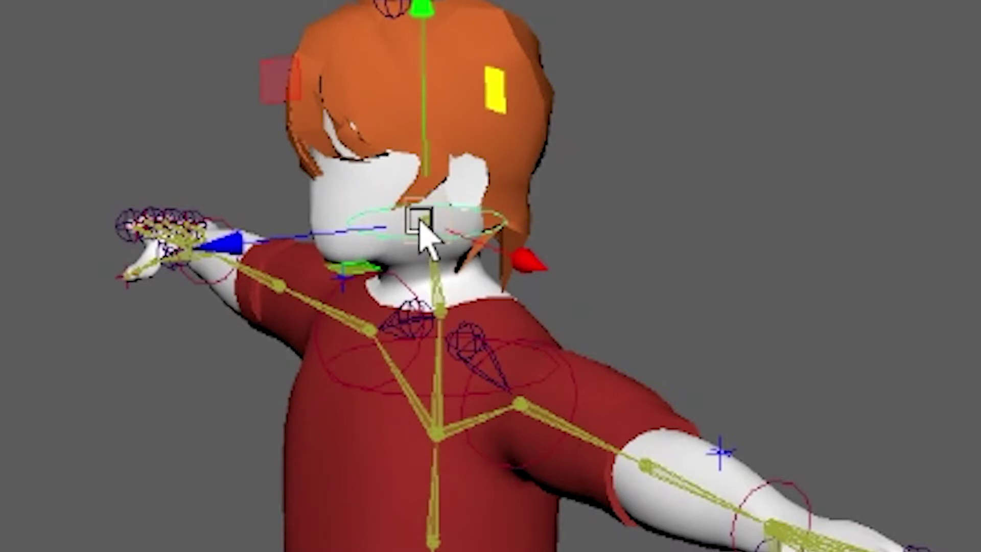
pyautogui.moveTo(422, 228); pyautogui.dragTo(421, 252)
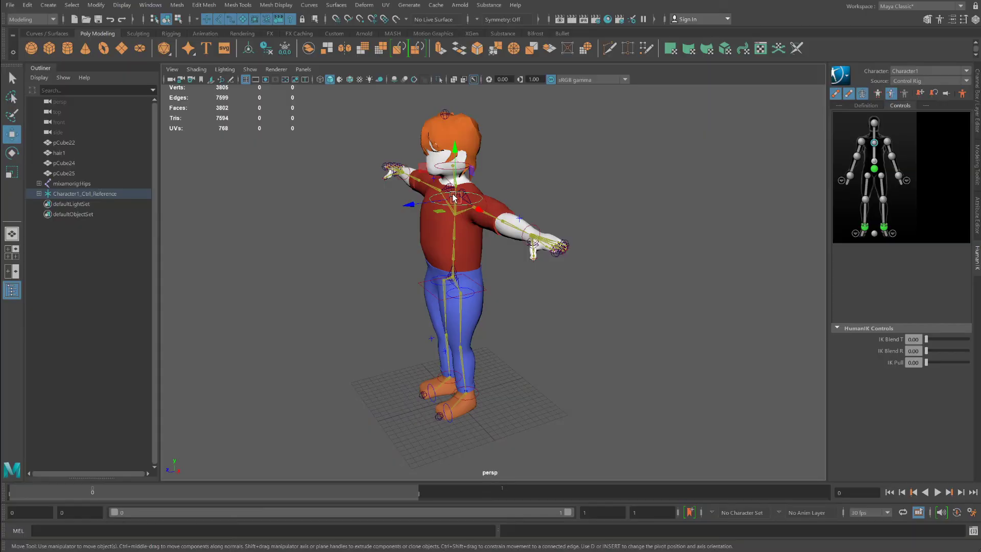
pyautogui.moveTo(450, 220); pyautogui.dragTo(562, 299)
pyautogui.scroll(-3, 562, 299)
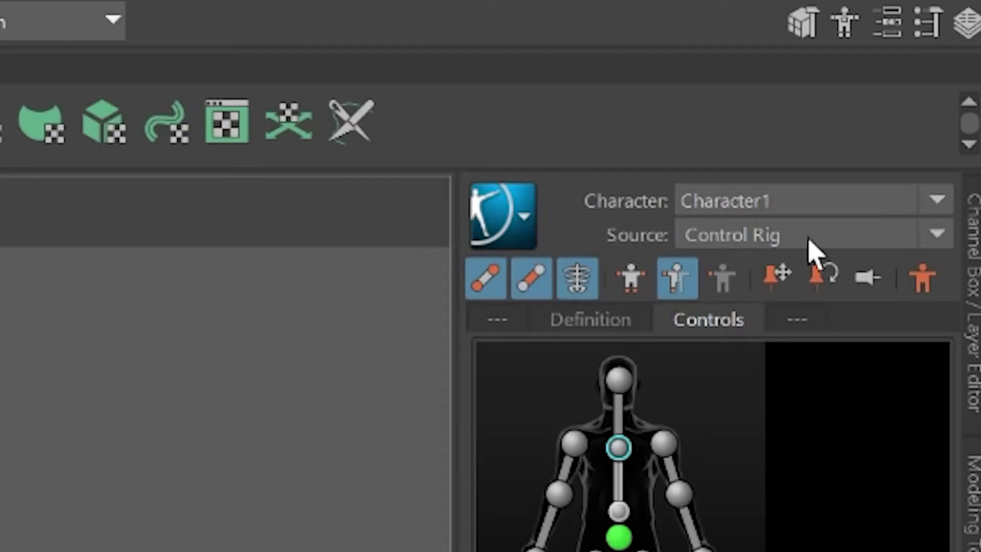
pyautogui.click(809, 236)
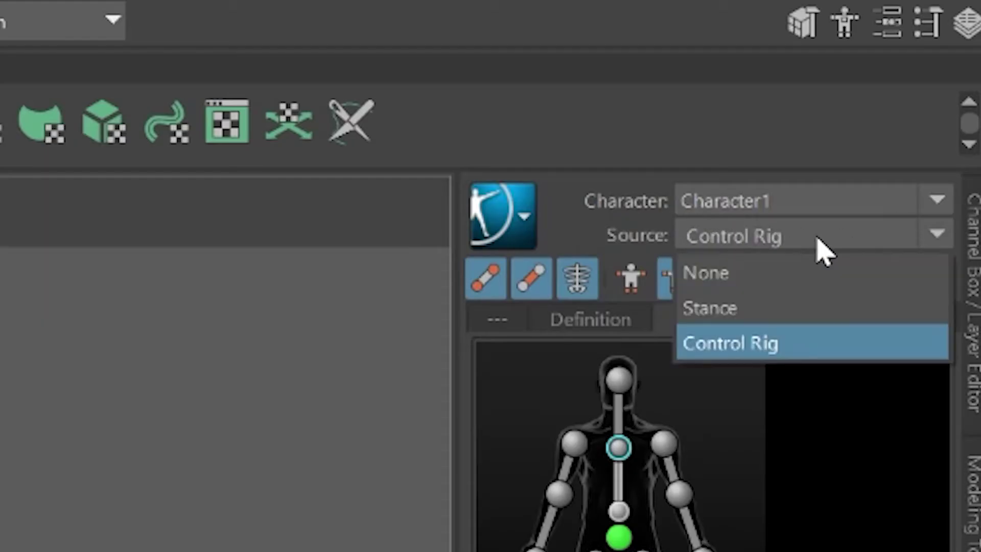
pyautogui.click(794, 274)
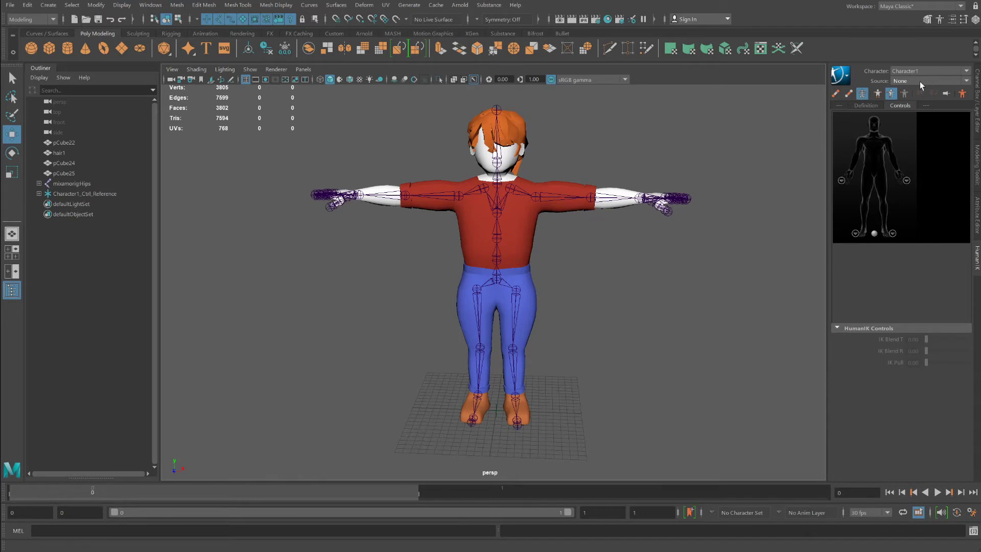
pyautogui.click(149, 6)
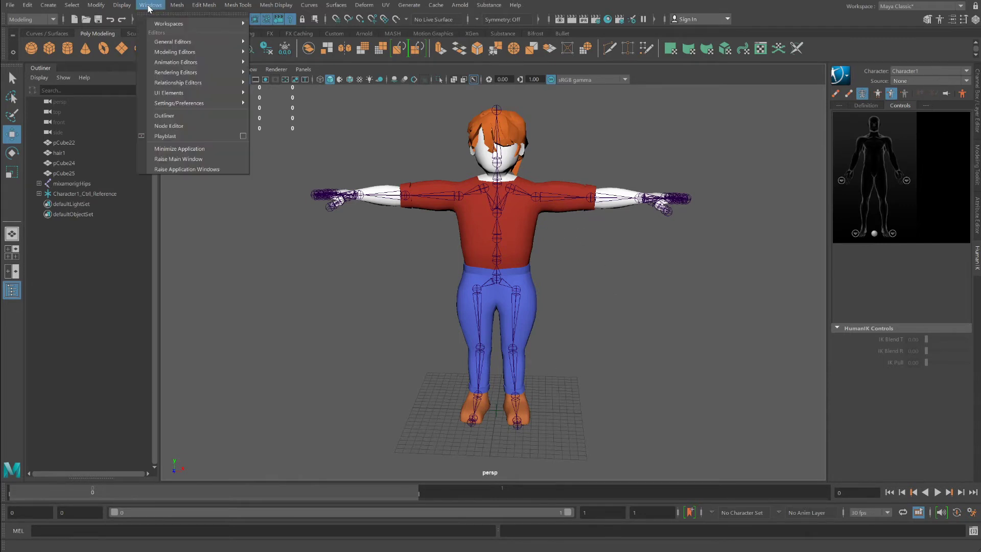
# - Open the Time Editor from Windows > Animation Editors and move its window aside
pyautogui.moveTo(168, 61)
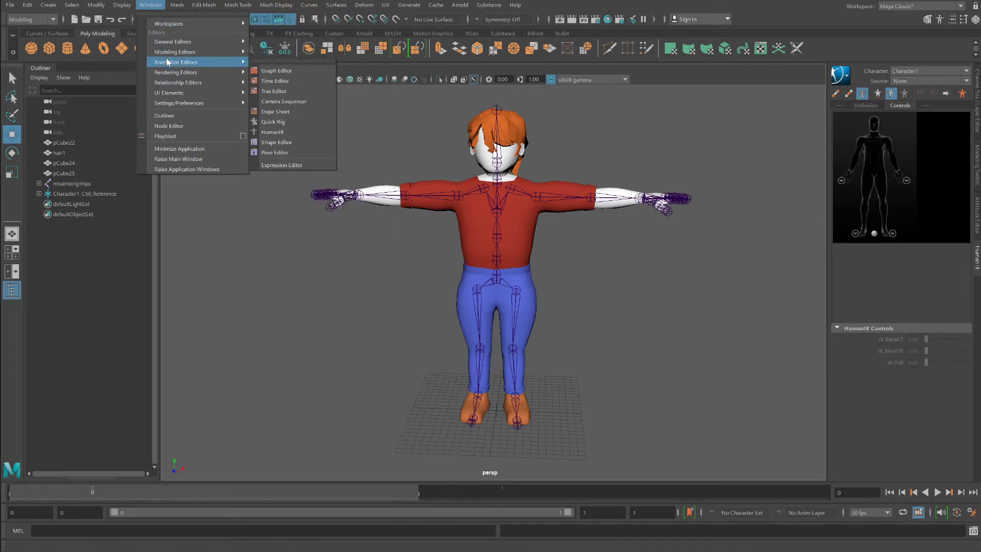
pyautogui.click(276, 81)
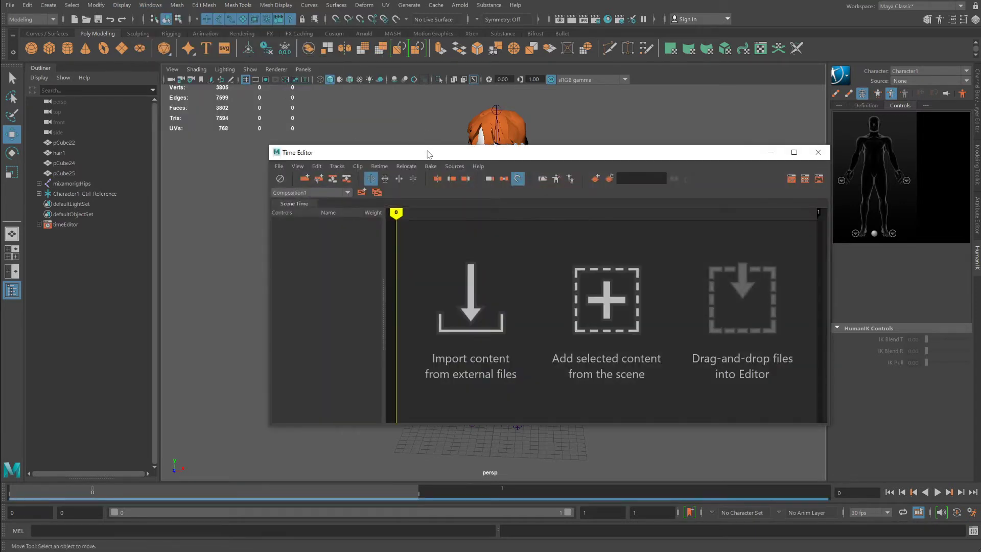
pyautogui.moveTo(427, 155); pyautogui.dragTo(370, 183)
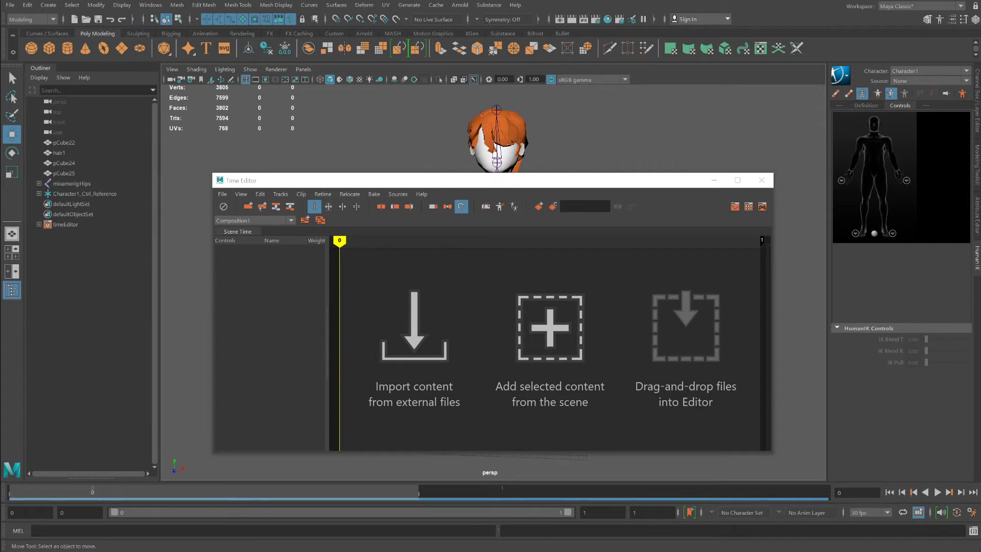
# - Import the walking FBX as a Walking_mixamo_com clip on track1 and play it back
pyautogui.moveTo(980, 265); pyautogui.dragTo(434, 341)
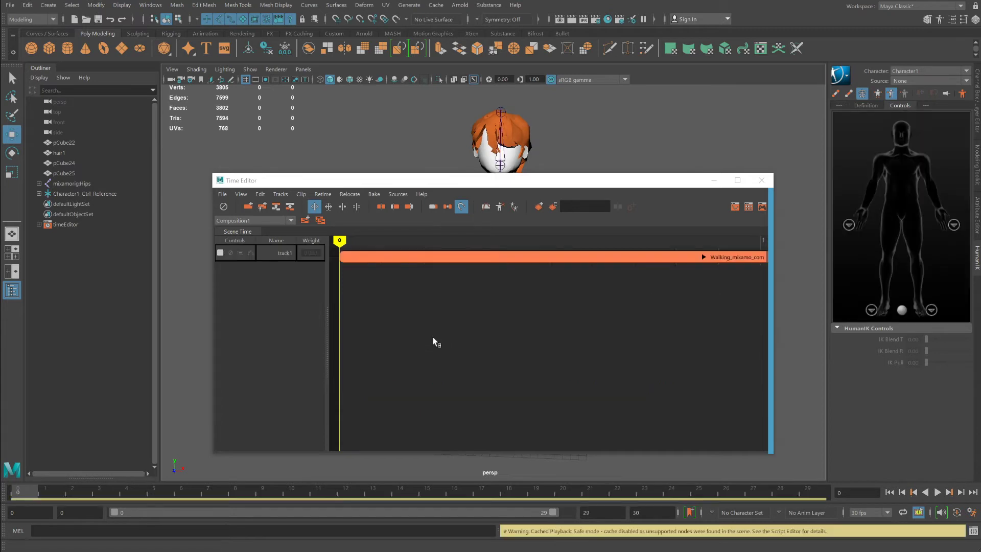
pyautogui.scroll(-15, 566, 322)
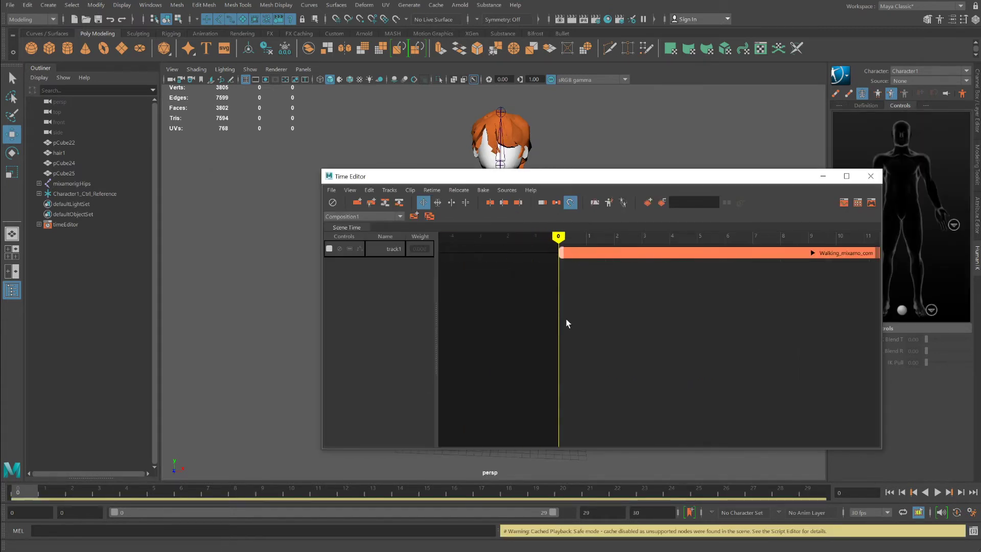
pyautogui.scroll(3, 564, 290)
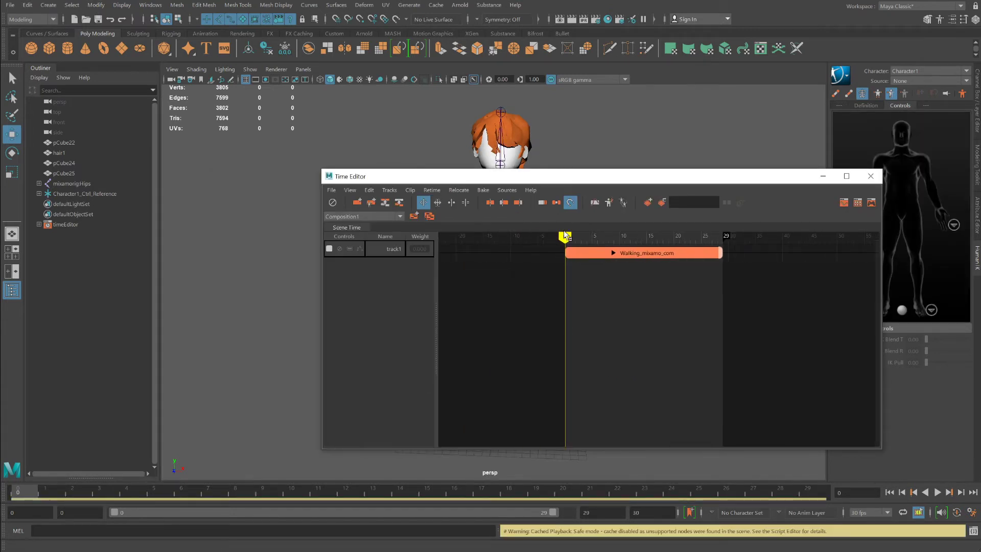
pyautogui.moveTo(564, 235); pyautogui.dragTo(611, 235)
pyautogui.moveTo(551, 176); pyautogui.dragTo(812, 159)
pyautogui.hotkey('alt', 'v')
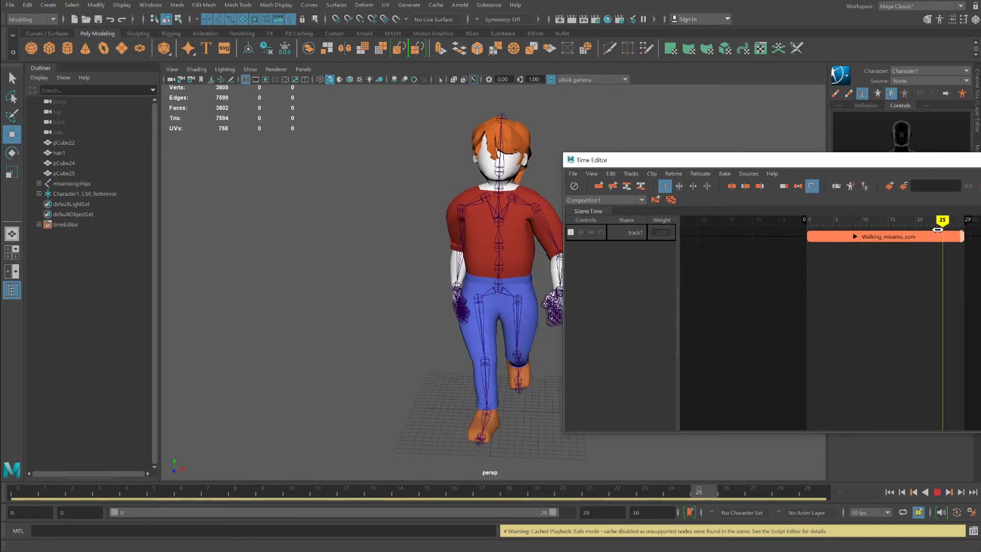
pyautogui.press('Escape')
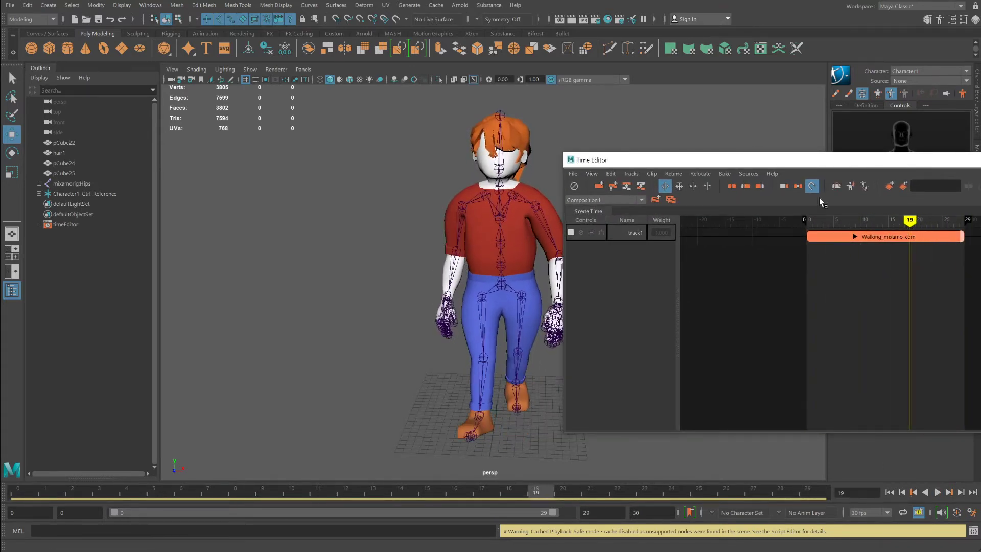
pyautogui.moveTo(718, 163); pyautogui.dragTo(697, 191)
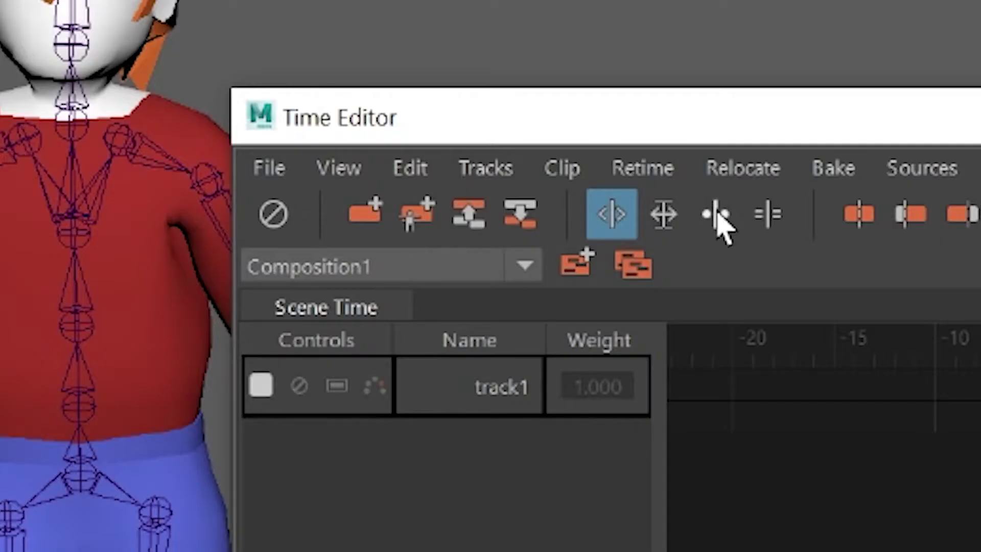
# - Switch clip edges to Loop and extend the walk clip to about frame 56
pyautogui.click(717, 217)
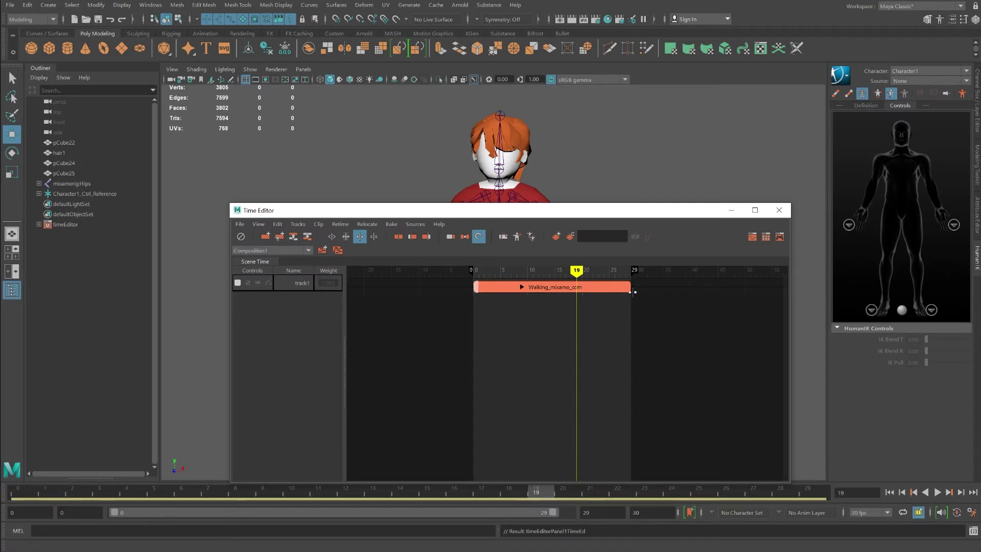
pyautogui.moveTo(630, 285); pyautogui.dragTo(781, 286)
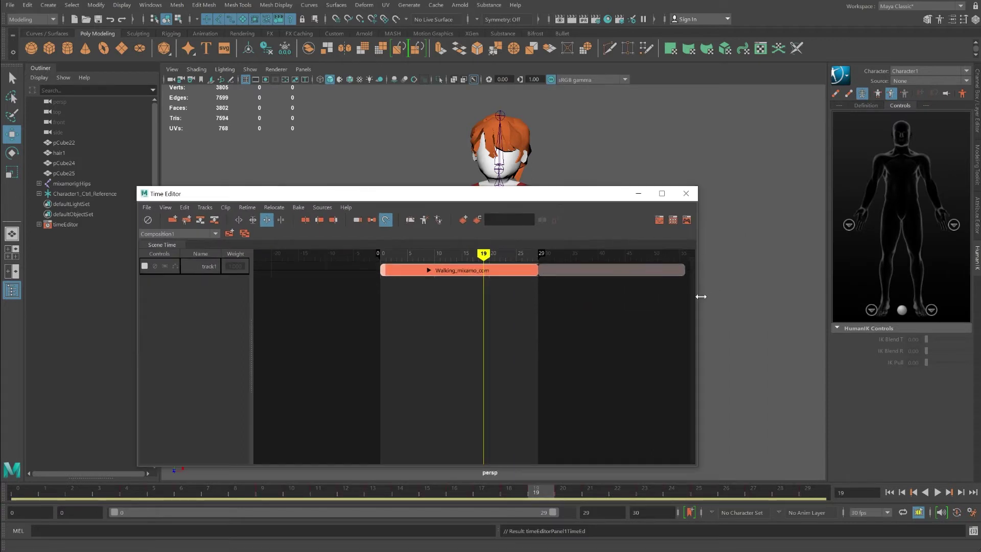
pyautogui.moveTo(700, 296); pyautogui.dragTo(865, 296)
pyautogui.hotkey('alt', 'v')
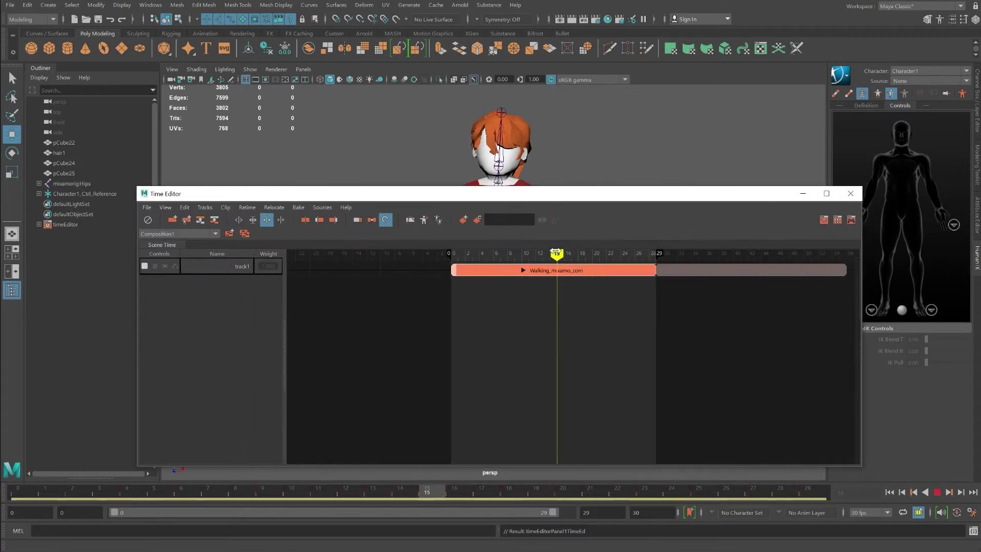
pyautogui.moveTo(595, 262); pyautogui.dragTo(683, 262)
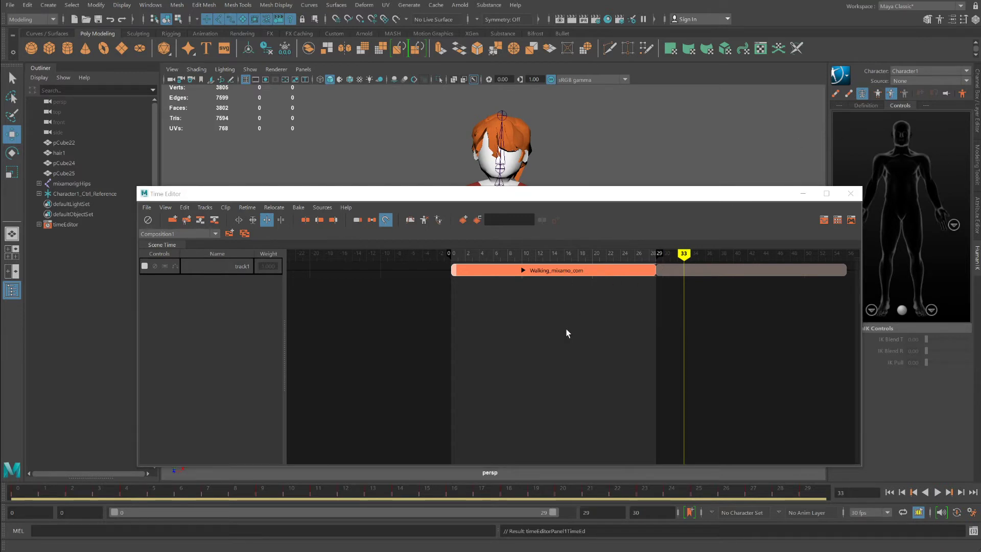
# - Zoom the Time Editor view and set the current time to frame 15
pyautogui.scroll(-5, 567, 333)
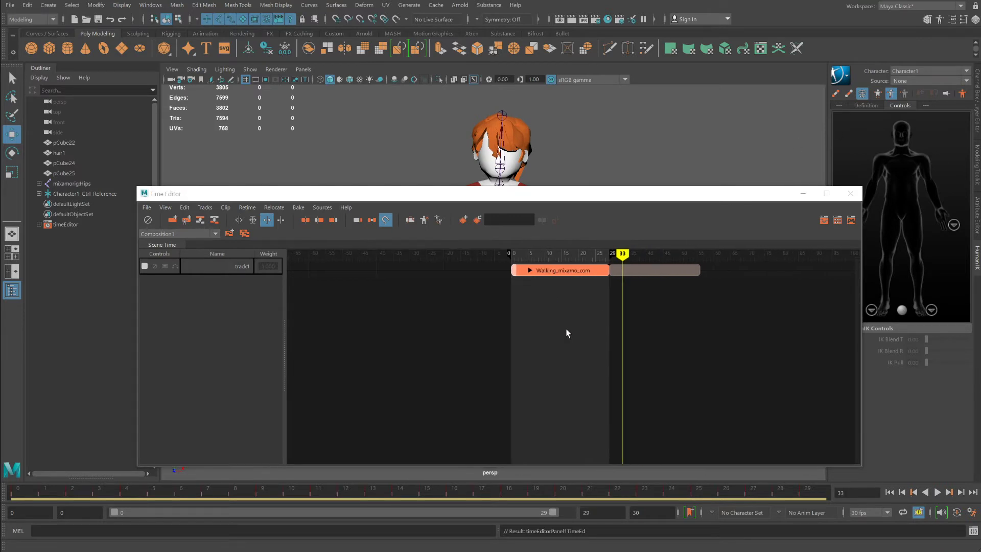
pyautogui.scroll(1, 566, 333)
pyautogui.scroll(3, 567, 333)
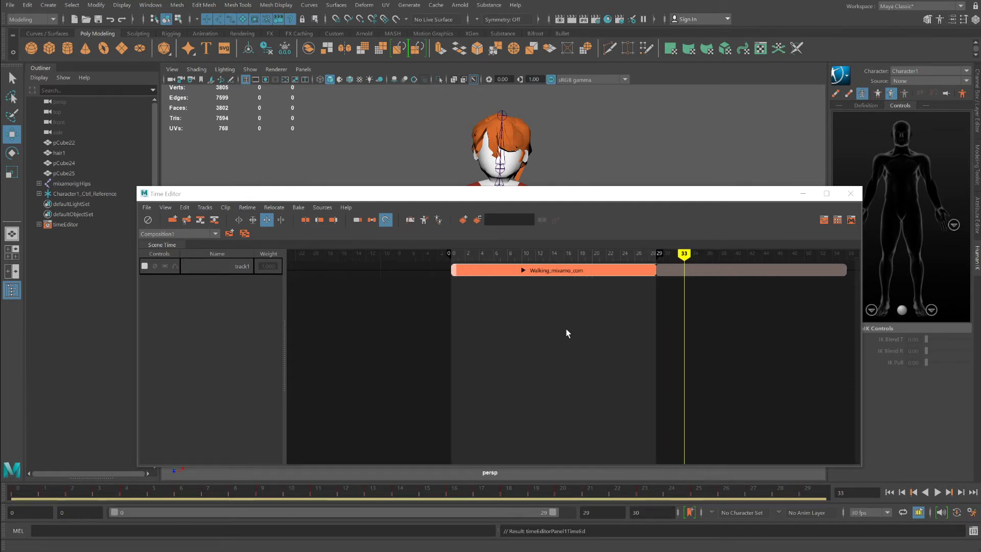
pyautogui.scroll(-2, 567, 333)
pyautogui.scroll(-2, 539, 339)
pyautogui.scroll(4, 591, 336)
pyautogui.scroll(-3, 543, 344)
pyautogui.scroll(2, 562, 340)
pyautogui.scroll(-3, 529, 342)
pyautogui.scroll(1, 536, 343)
pyautogui.moveTo(636, 253); pyautogui.dragTo(561, 254)
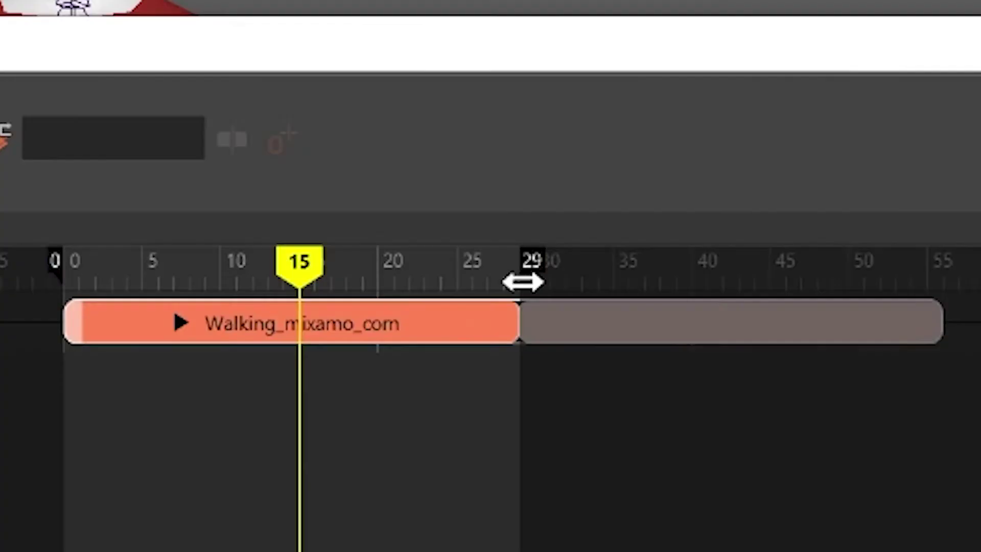
# - Extend the Walking loop to about frame 55 and bring in the Breathing_Idle clip on track2
pyautogui.moveTo(622, 259); pyautogui.dragTo(739, 259)
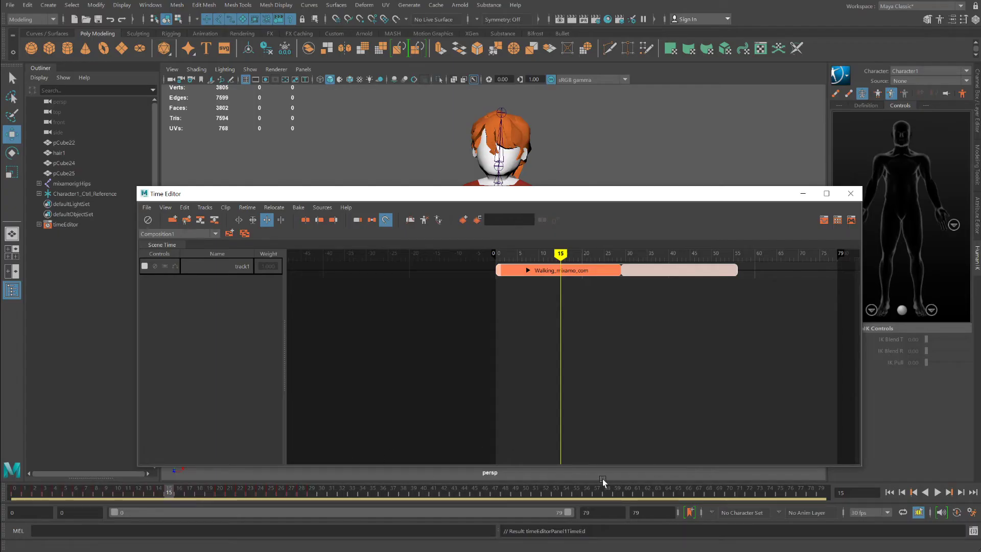
pyautogui.moveTo(561, 254); pyautogui.dragTo(733, 270)
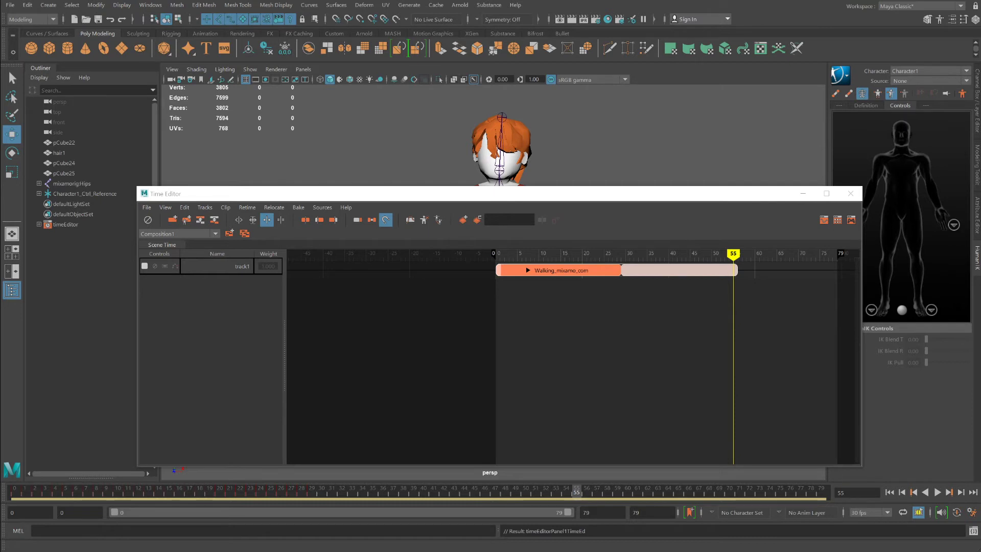
pyautogui.moveTo(980, 385); pyautogui.dragTo(612, 370)
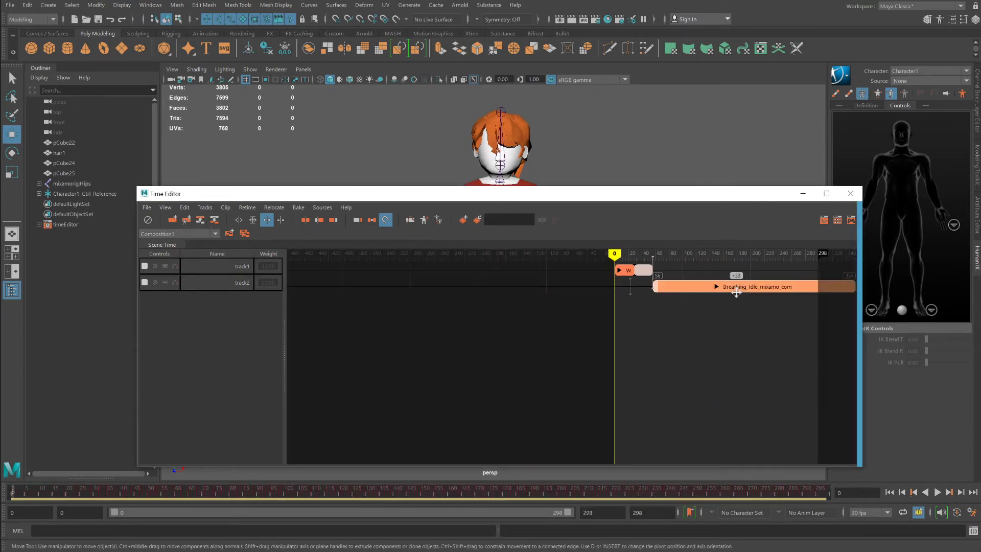
# - Move the Breathing_Idle clip onto track1 overlapping the walk, and scrub the blend
pyautogui.moveTo(736, 283)
pyautogui.mouseDown()
pyautogui.moveTo(744, 272)
pyautogui.moveTo(728, 276)
pyautogui.mouseUp()
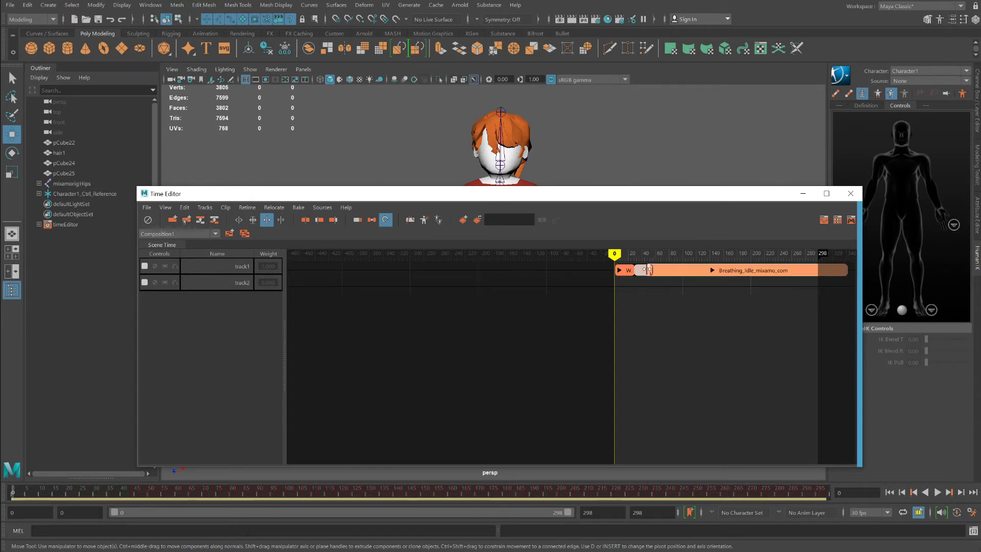
pyautogui.moveTo(620, 196); pyautogui.dragTo(544, 324)
pyautogui.moveTo(536, 384); pyautogui.dragTo(548, 384)
pyautogui.moveTo(490, 323); pyautogui.dragTo(500, 416)
pyautogui.moveTo(562, 480); pyautogui.dragTo(591, 477)
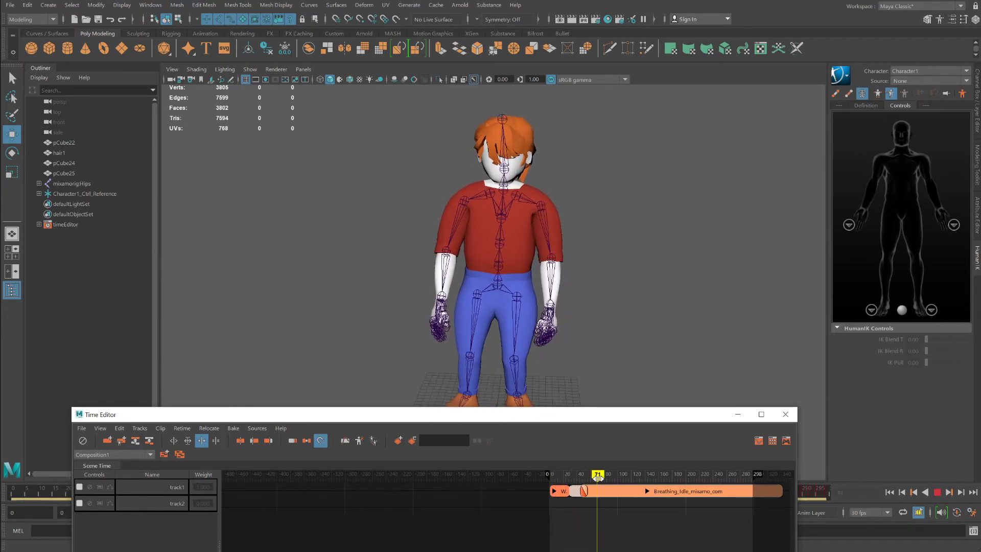
# - In Trim mode, shorten the Breathing_Idle clip's end to about frame 178
pyautogui.click(174, 440)
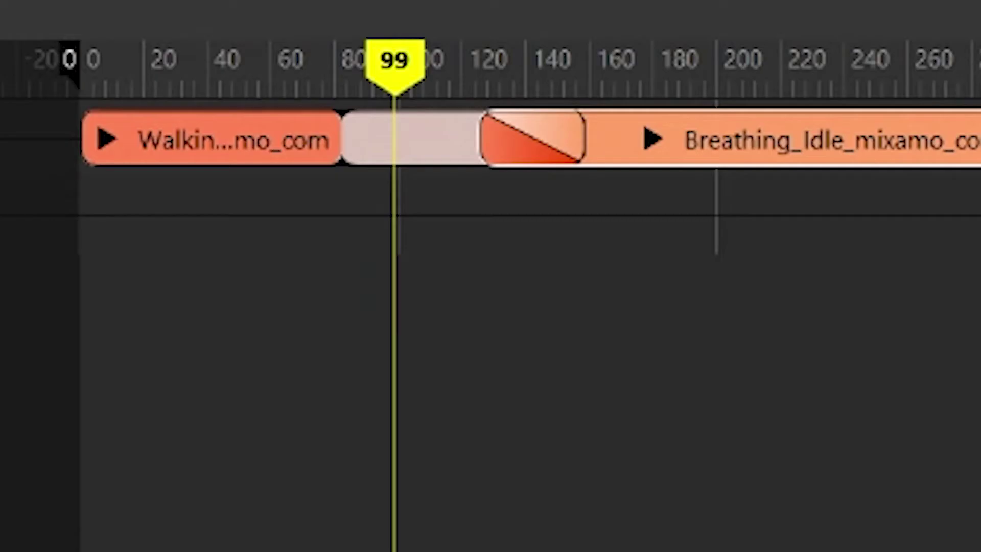
pyautogui.moveTo(752, 253); pyautogui.dragTo(724, 253)
pyautogui.moveTo(923, 139); pyautogui.dragTo(658, 145)
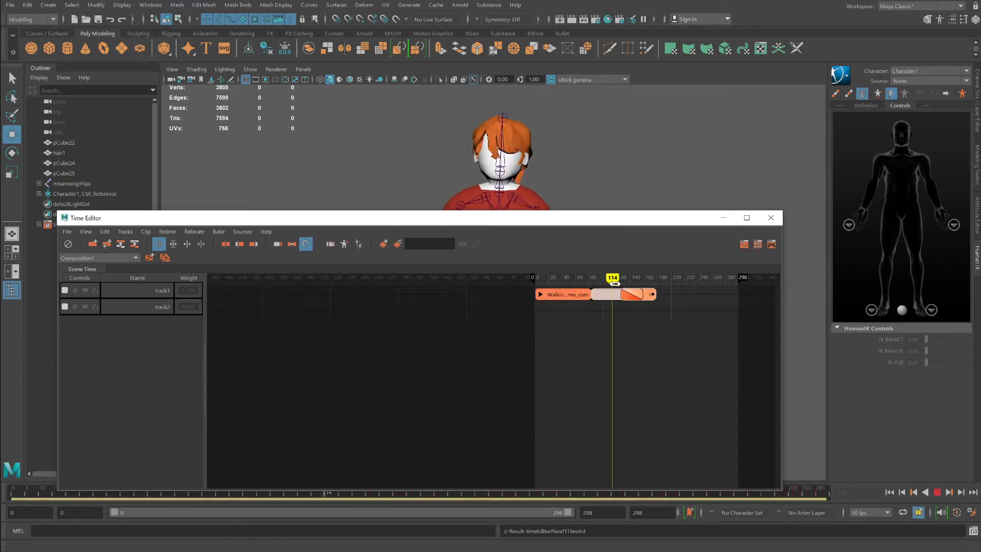
pyautogui.moveTo(582, 219); pyautogui.dragTo(647, 160)
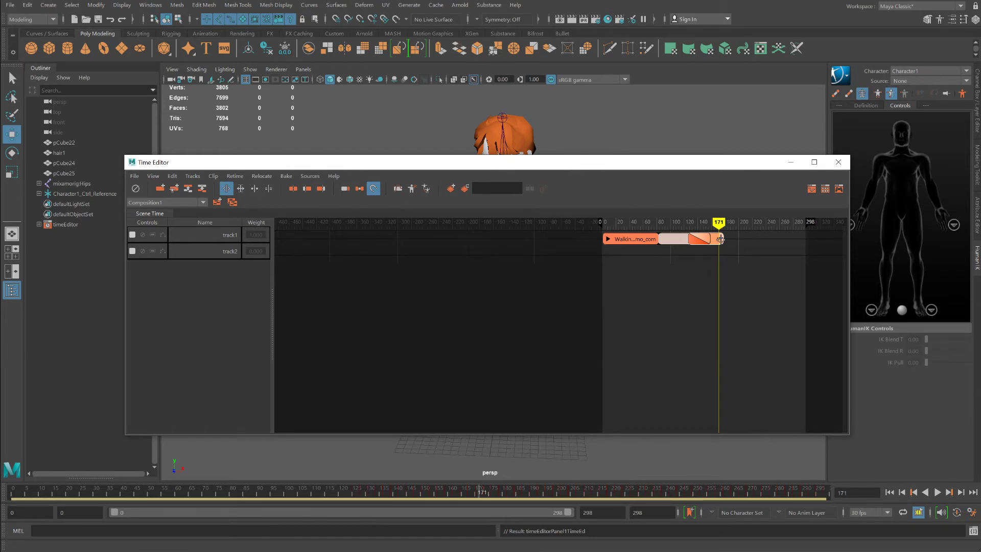
# - Bake the walking and idle clips into a new Baked clip with Bake to New Clip
pyautogui.click(639, 241)
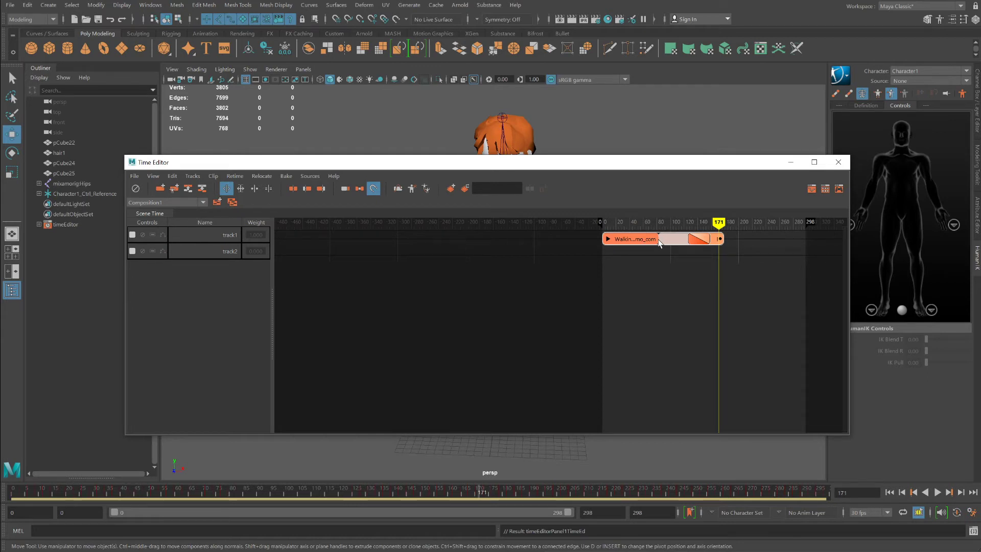
pyautogui.rightClick(659, 244)
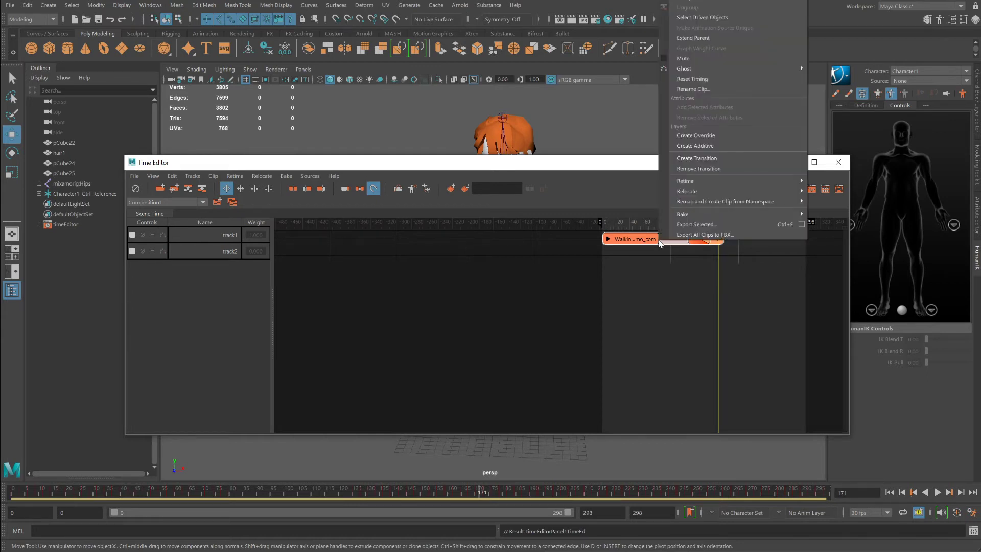
pyautogui.moveTo(706, 217)
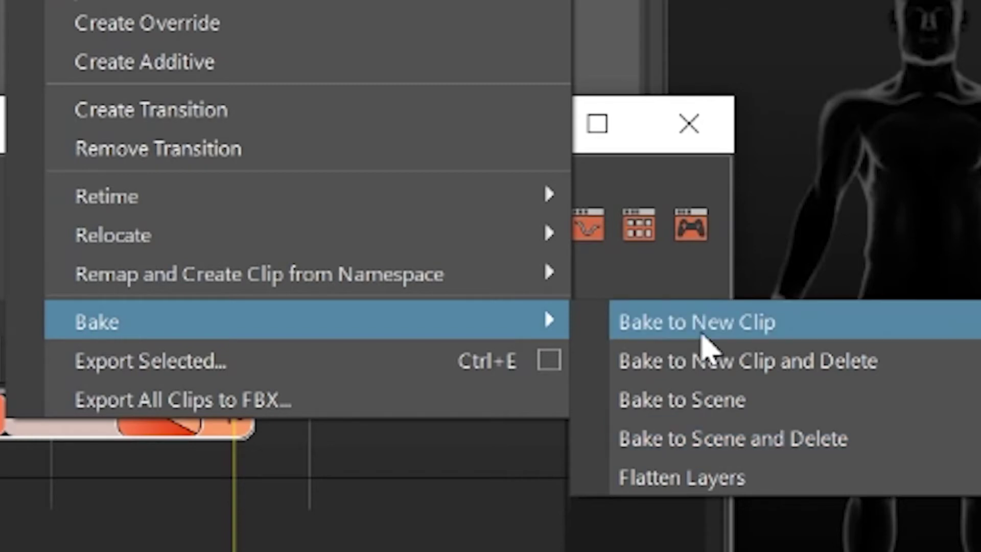
pyautogui.click(701, 335)
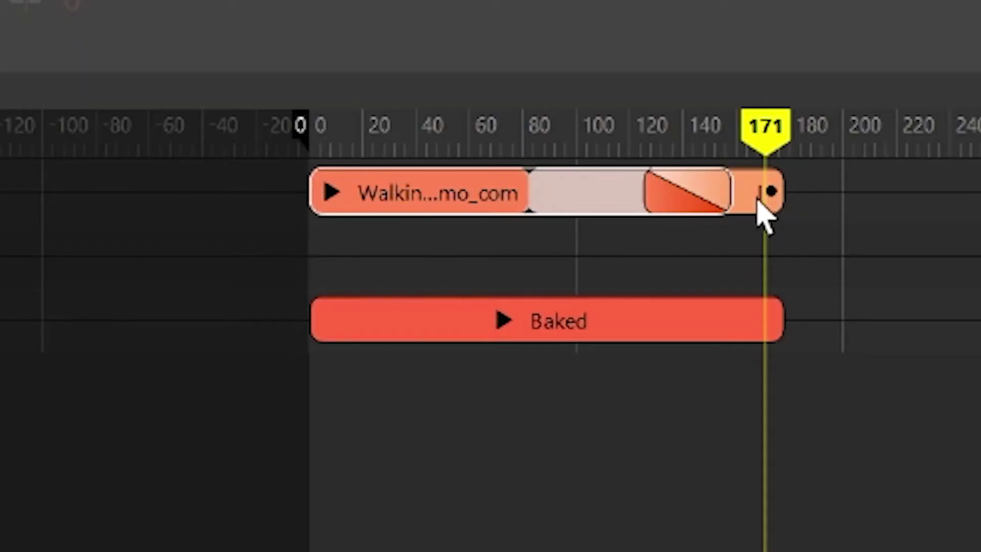
# - Delete the original clips and move the Baked clip up to track1 from frame 0
pyautogui.press('Delete')
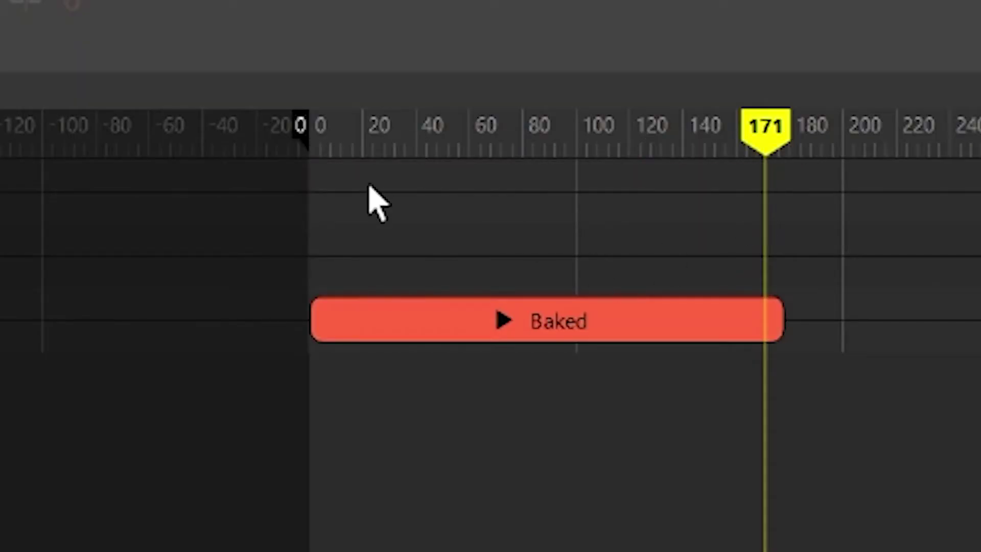
pyautogui.moveTo(450, 324); pyautogui.dragTo(449, 203)
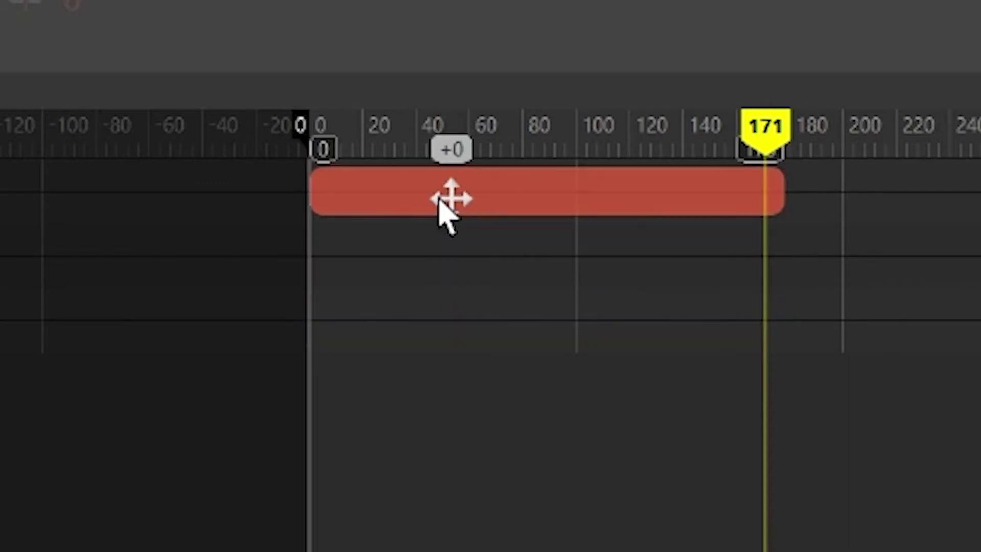
pyautogui.moveTo(608, 166); pyautogui.dragTo(559, 320)
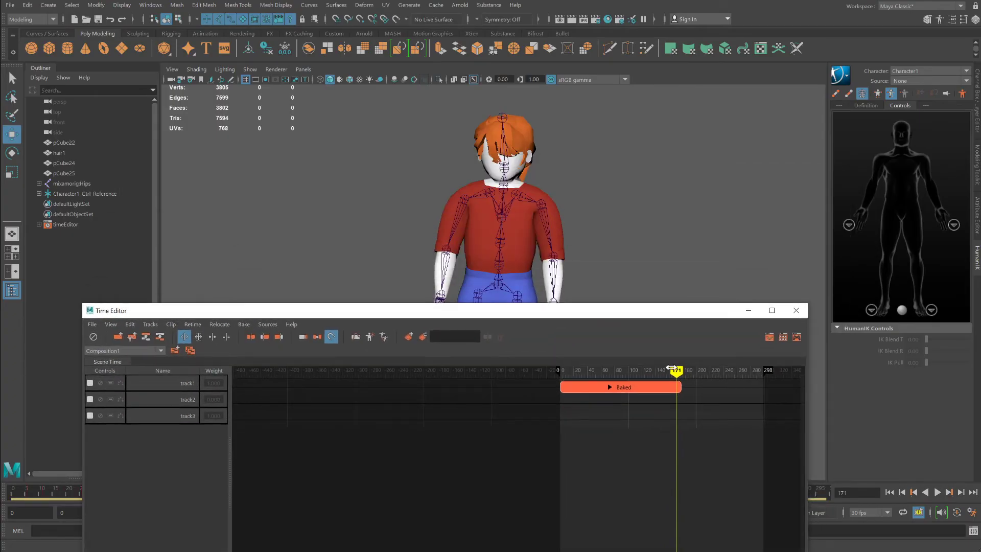
pyautogui.moveTo(673, 369)
pyautogui.mouseDown()
pyautogui.moveTo(540, 369)
pyautogui.moveTo(681, 371)
pyautogui.moveTo(674, 377)
pyautogui.mouseUp()
pyautogui.moveTo(619, 310); pyautogui.dragTo(615, 134)
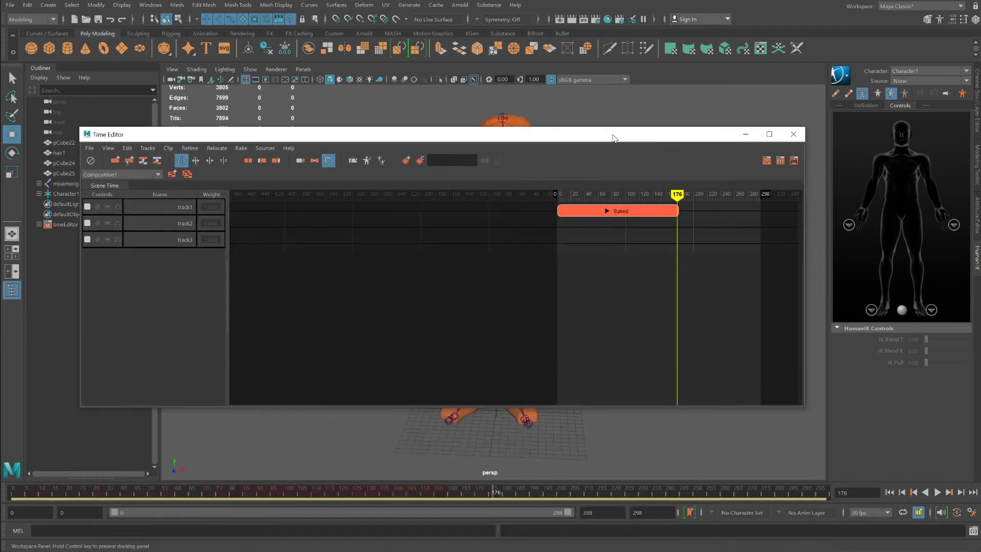
# - Export the Baked clip as FBX file 'walk-idele' into the Clip Exports folder
pyautogui.rightClick(624, 212)
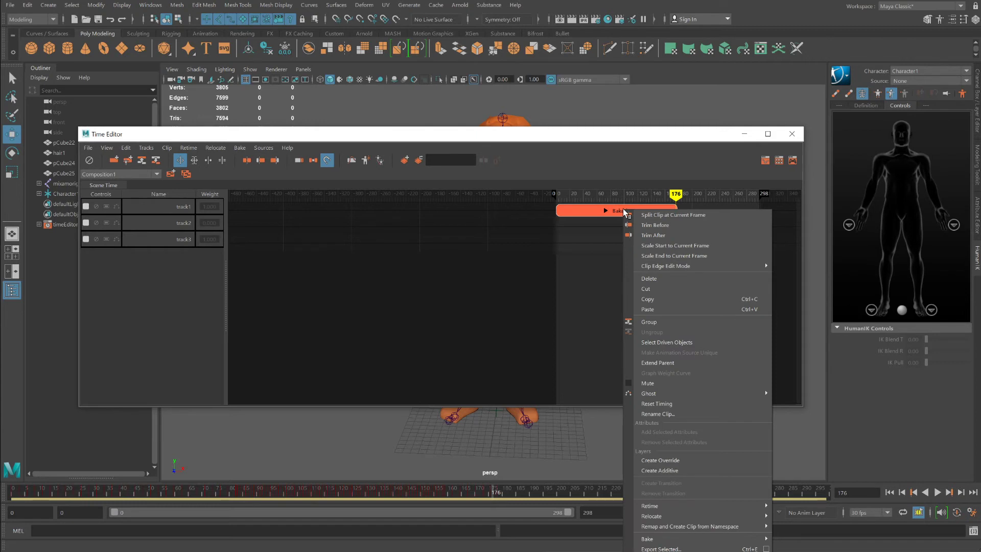
pyautogui.moveTo(572, 133); pyautogui.dragTo(521, 42)
pyautogui.rightClick(522, 120)
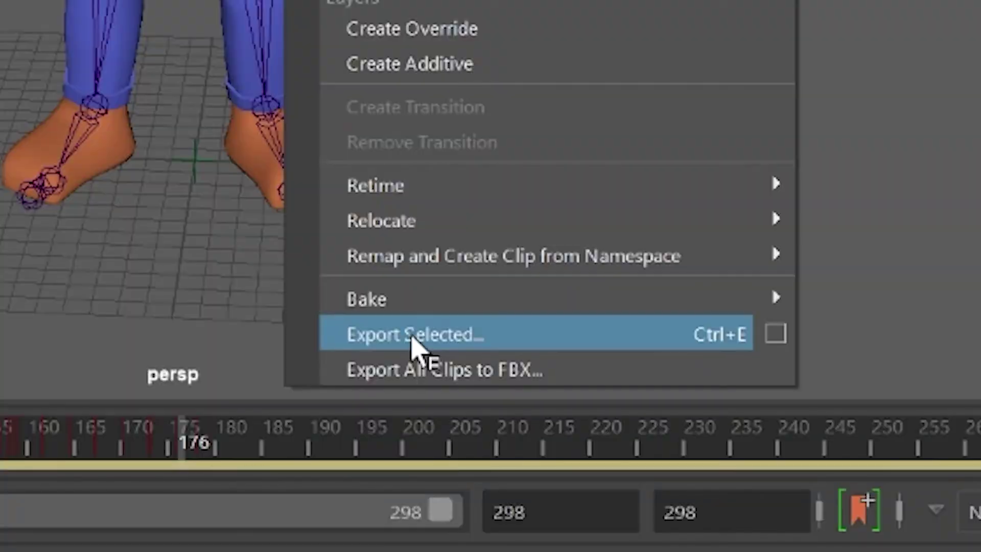
pyautogui.click(411, 338)
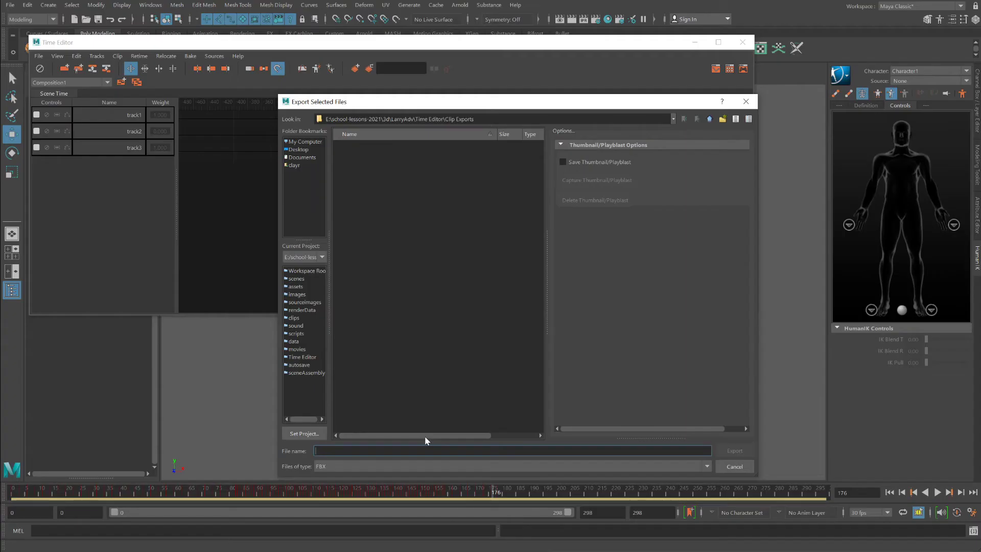
pyautogui.write('walk-id')
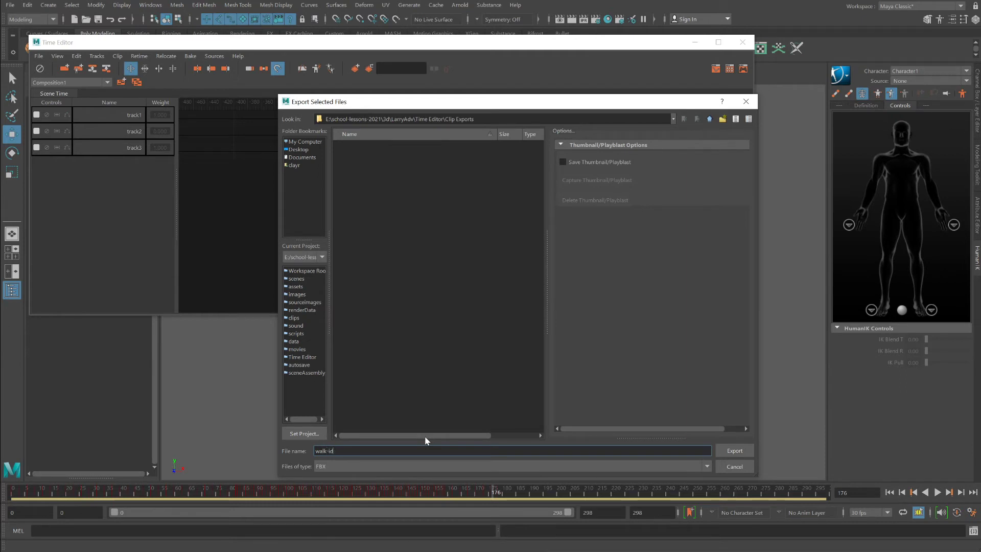
pyautogui.write('ele')
pyautogui.click(729, 450)
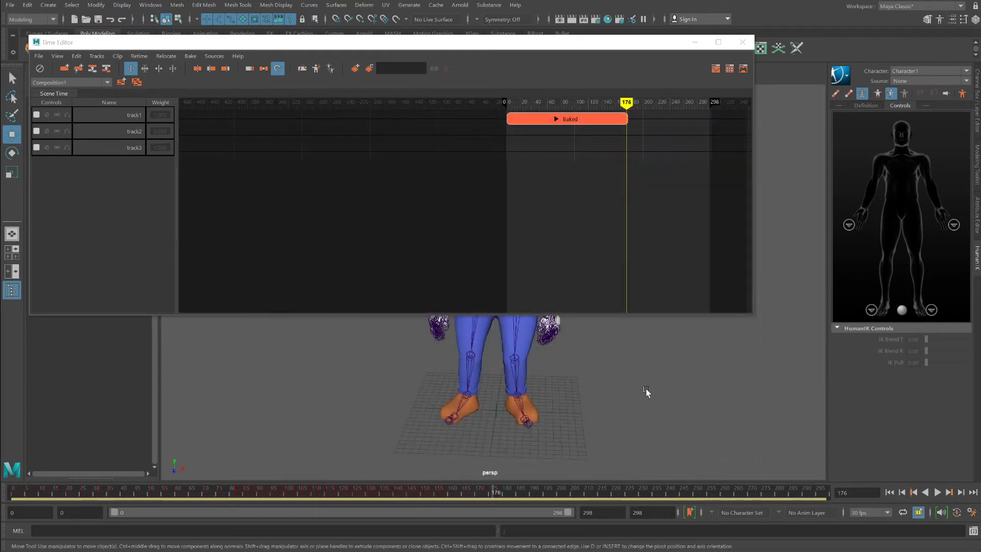
pyautogui.moveTo(479, 37); pyautogui.dragTo(571, 186)
# - Bake the Baked clip onto the skeleton with Bake to Scene and Delete, then close the Time Editor
pyautogui.moveTo(714, 249); pyautogui.dragTo(661, 250)
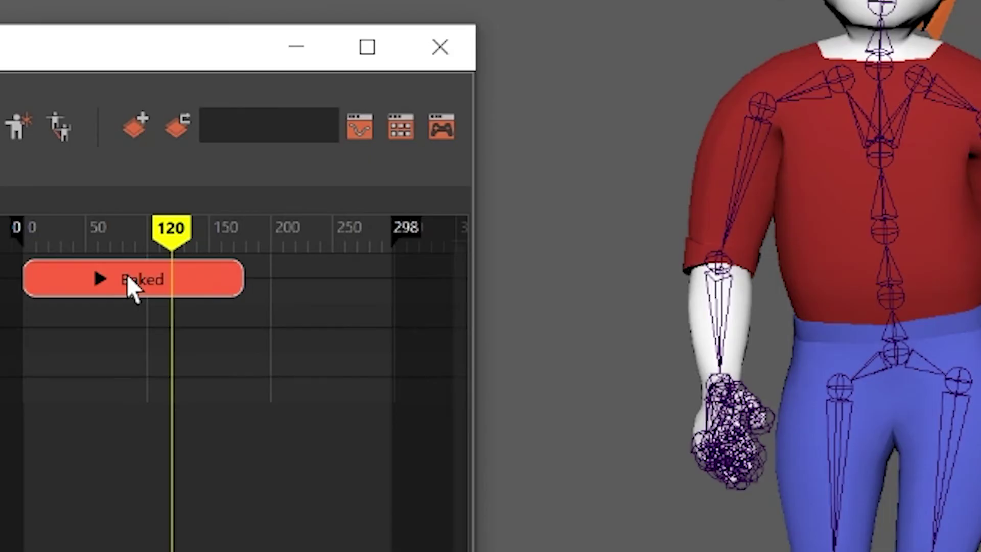
pyautogui.rightClick(132, 286)
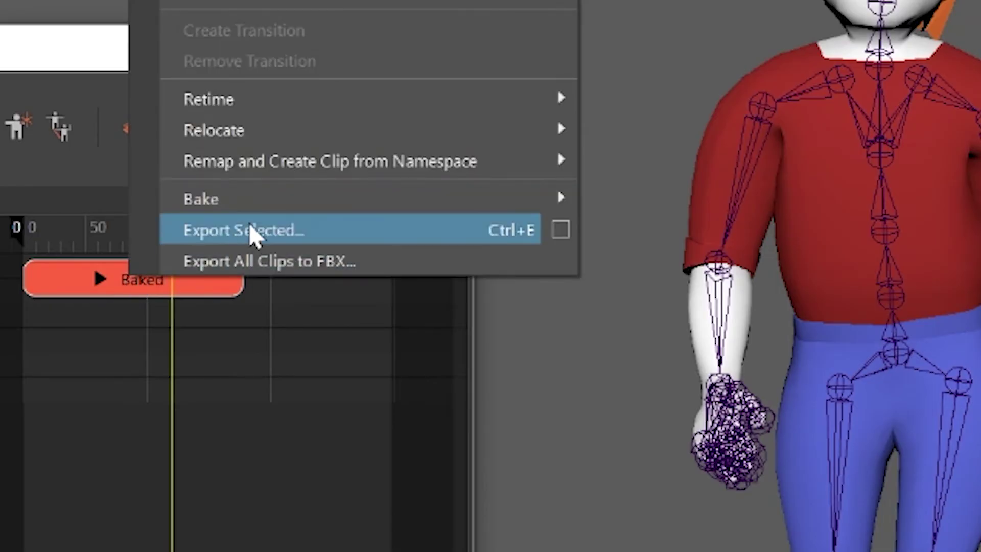
pyautogui.moveTo(256, 210)
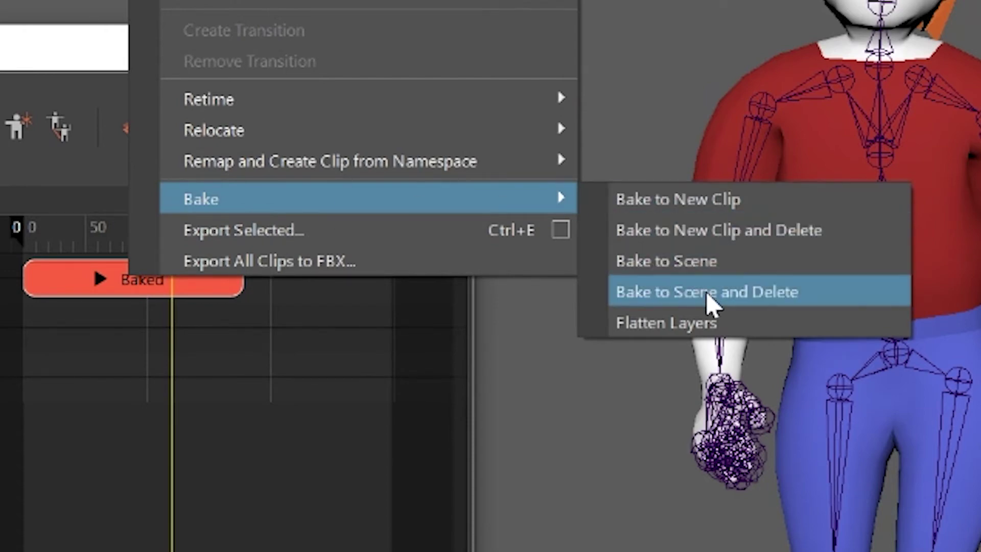
pyautogui.click(720, 305)
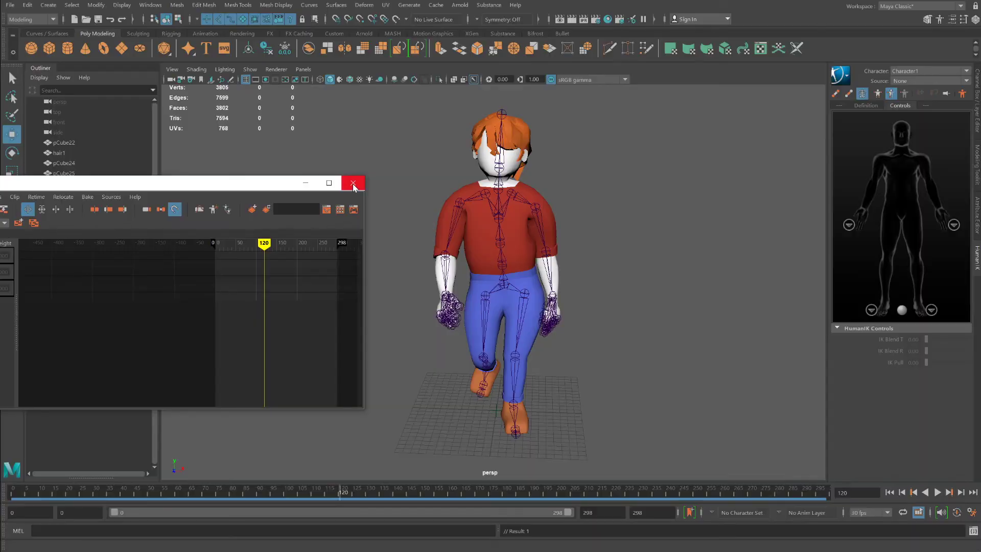
pyautogui.click(353, 183)
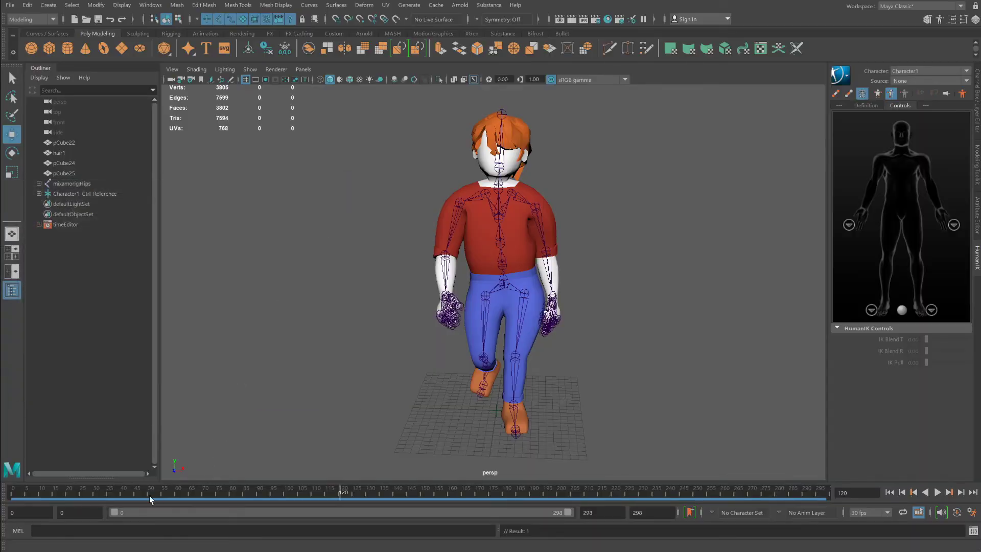
# - Play and scrub the baked walk-into-idle animation to check the character's poses
pyautogui.hotkey('alt', 'v')
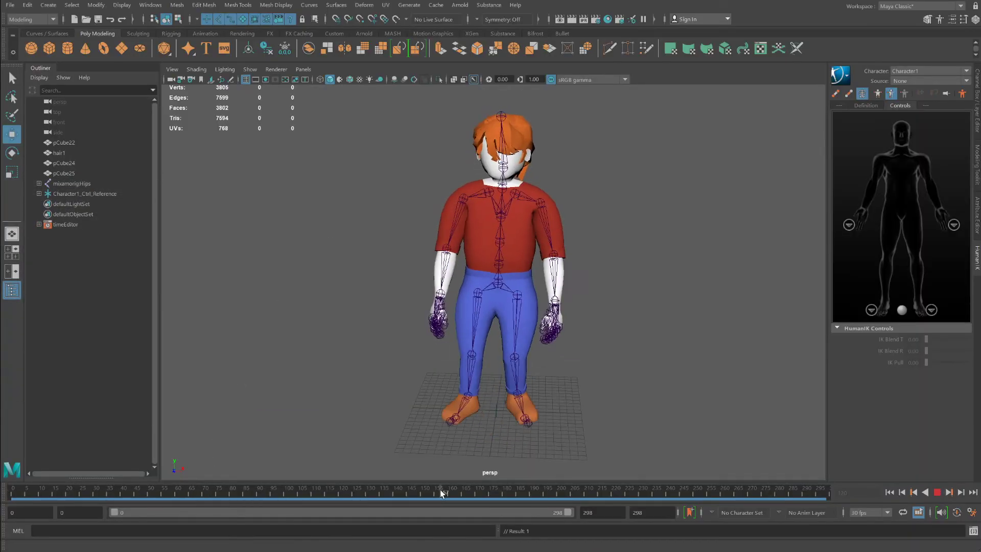
pyautogui.moveTo(123, 492); pyautogui.dragTo(58, 491)
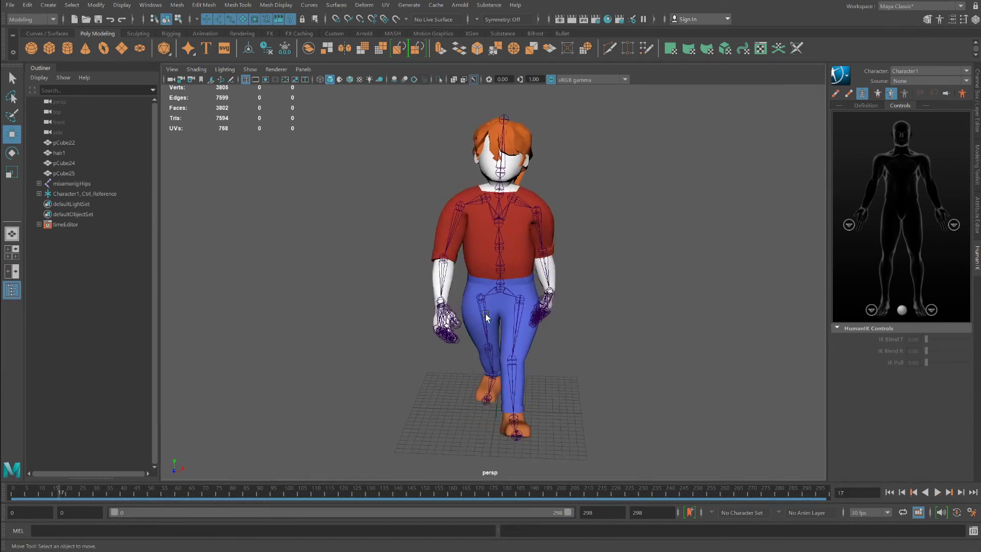
pyautogui.click(486, 317)
pyautogui.moveTo(356, 488); pyautogui.dragTo(42, 494)
pyautogui.hotkey('ctrl', 'z')
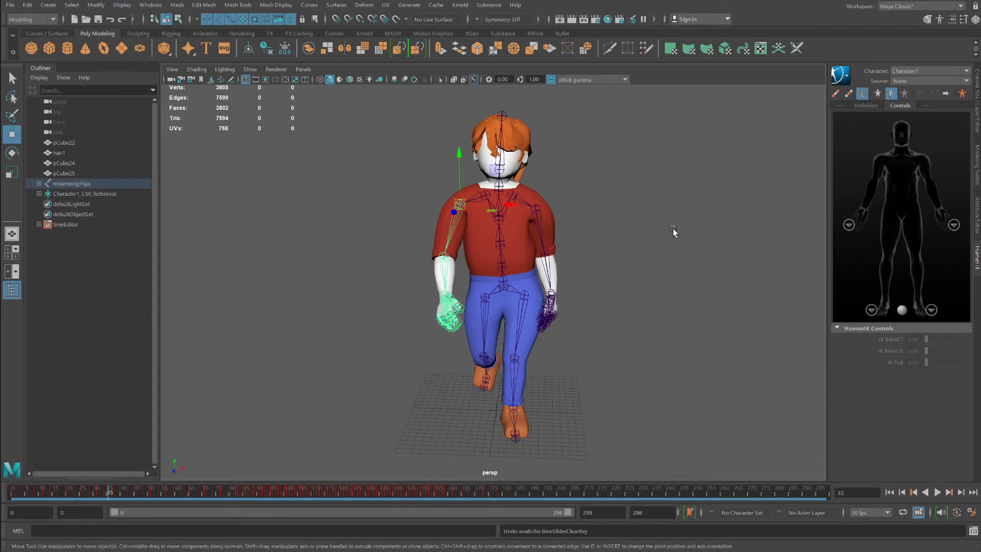
pyautogui.keyDown('alt'); pyautogui.moveTo(653, 288); pyautogui.dragTo(590, 291); pyautogui.keyUp('alt')
pyautogui.hotkey('alt', 'v')
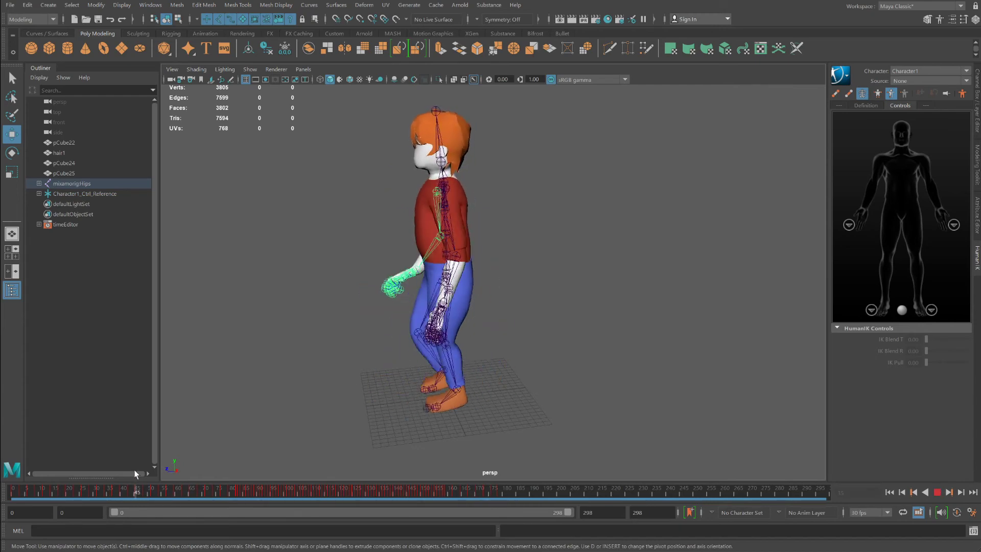
pyautogui.click(529, 490)
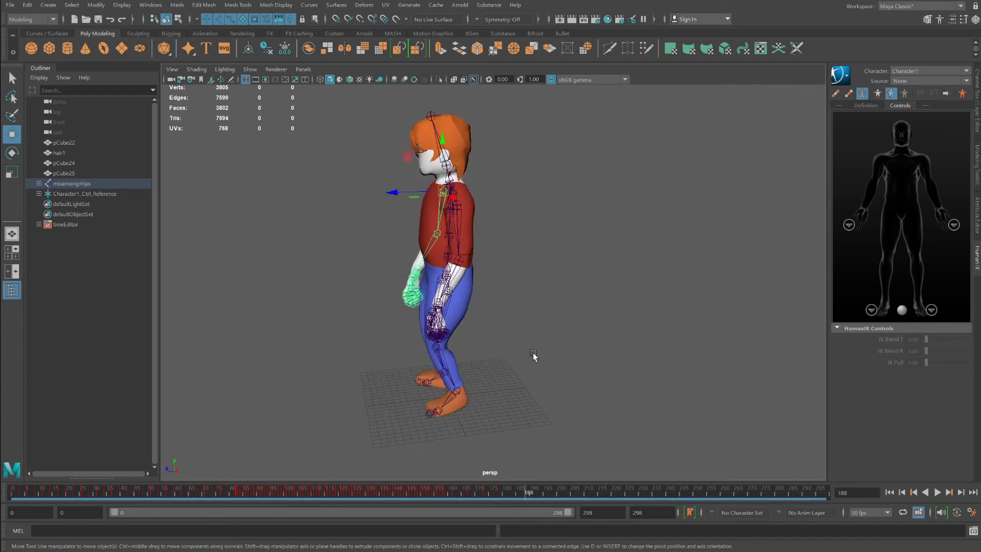
pyautogui.keyDown('alt'); pyautogui.moveTo(533, 340); pyautogui.dragTo(669, 356, button='middle'); pyautogui.keyUp('alt')
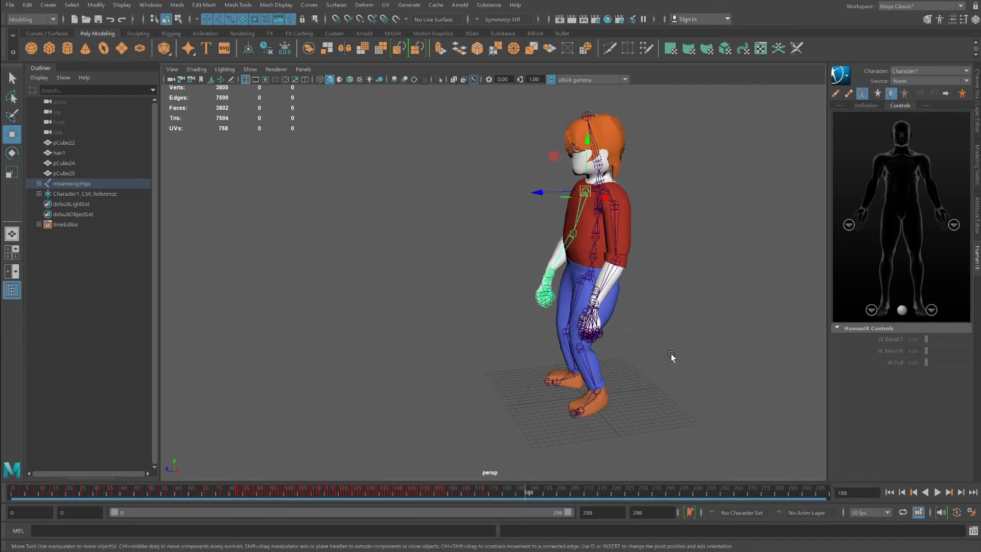
pyautogui.click(50, 49)
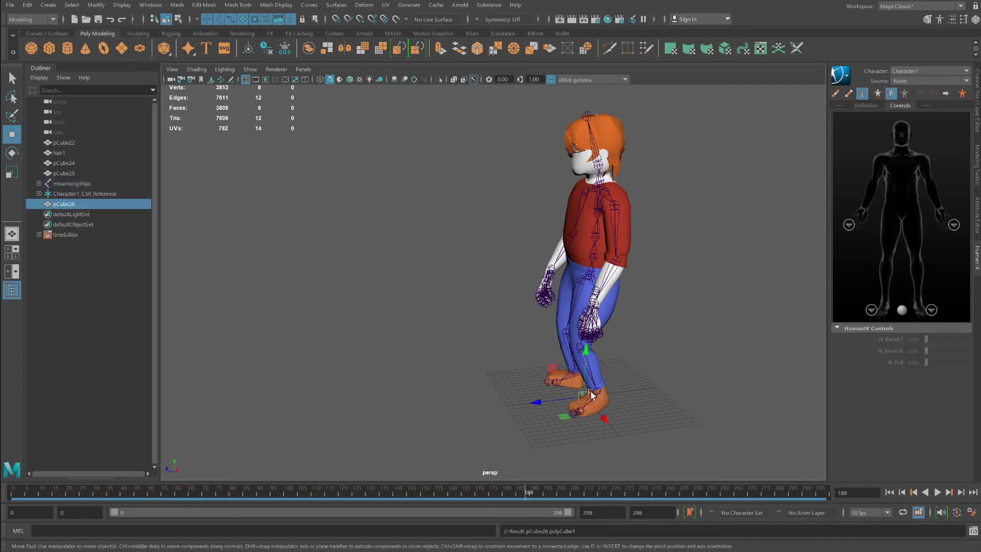
pyautogui.press('Delete')
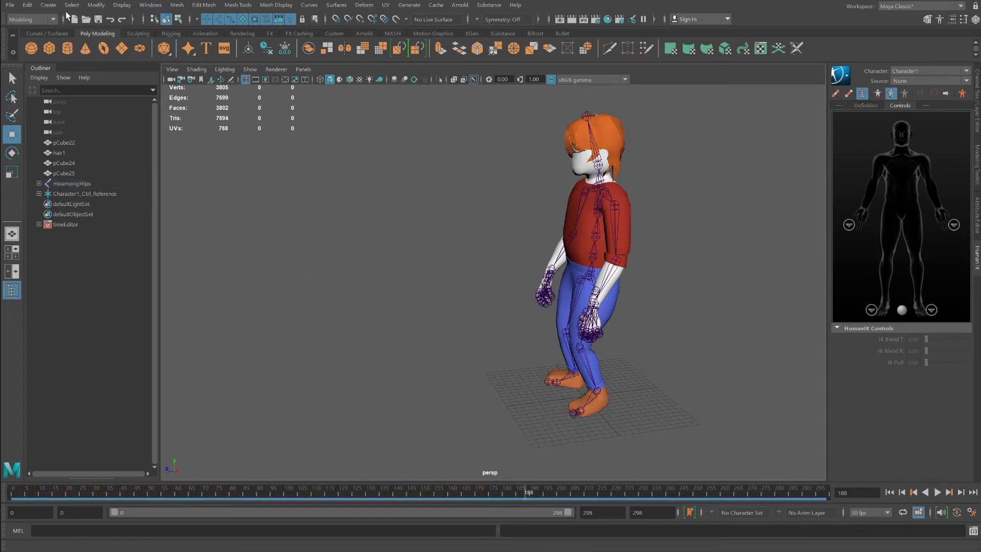
# - Create a NURBS circle and scale it up to ring the character's feet
pyautogui.click(53, 6)
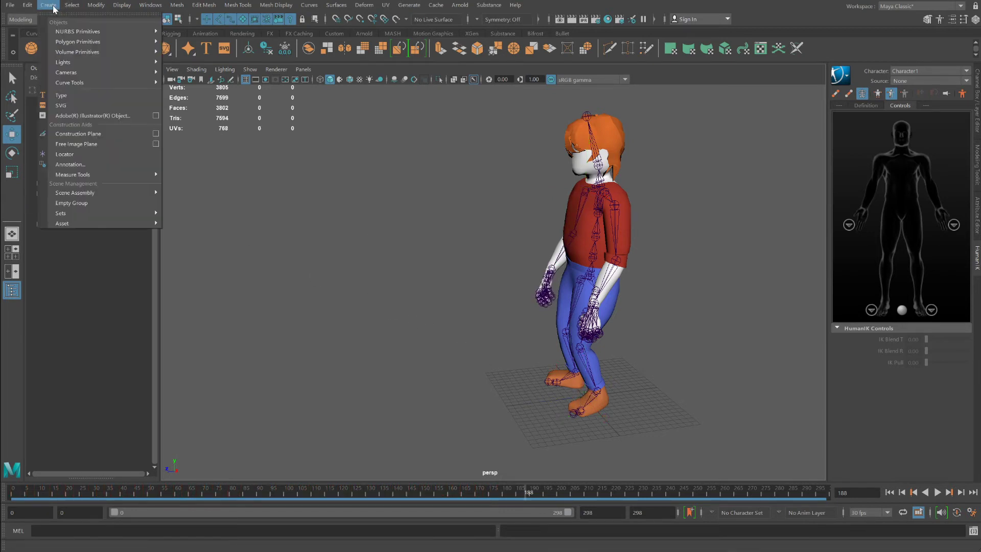
pyautogui.moveTo(61, 82)
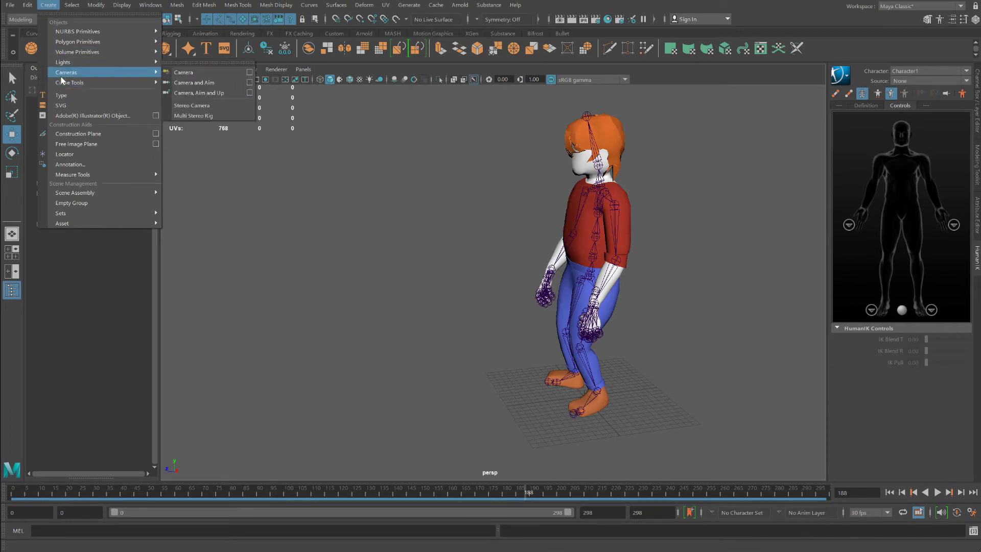
pyautogui.moveTo(77, 34)
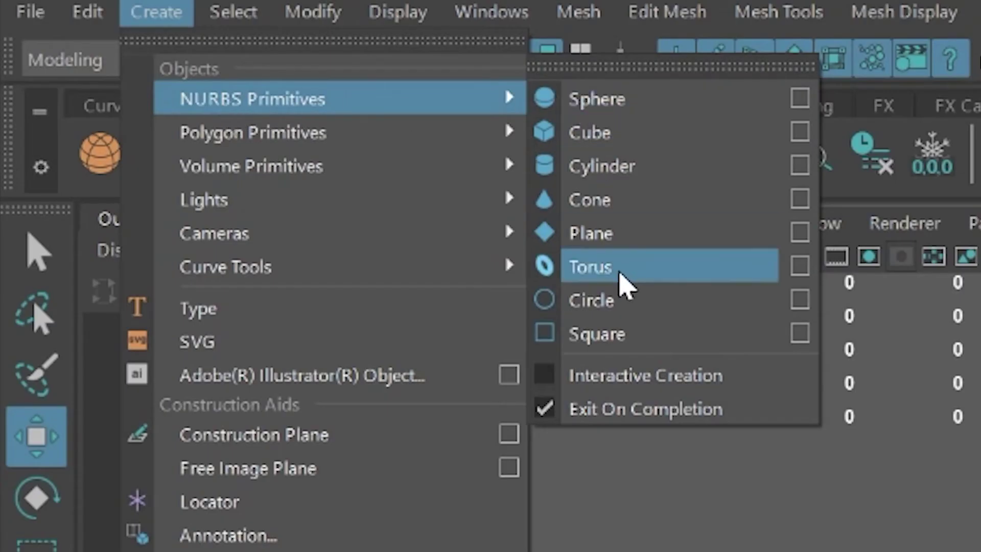
pyautogui.click(620, 300)
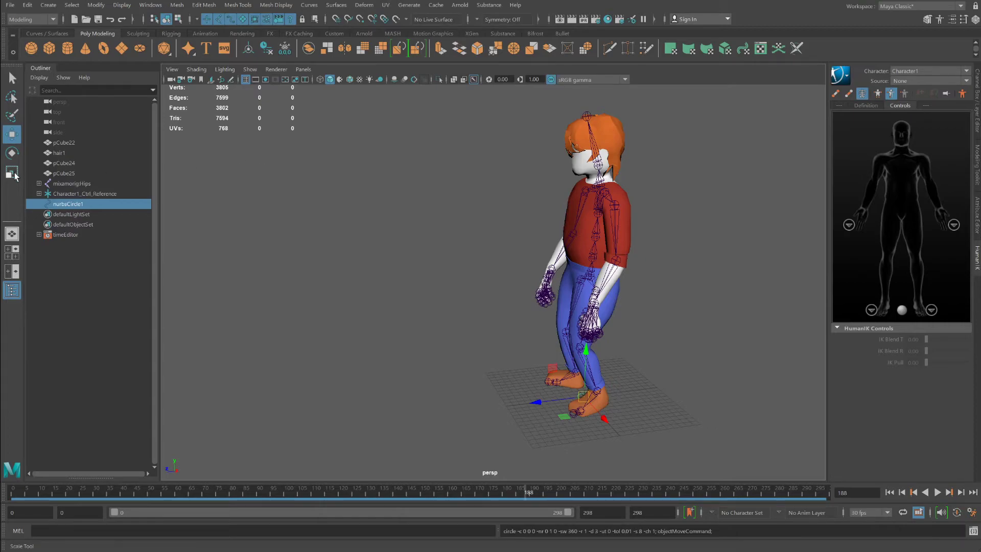
pyautogui.moveTo(583, 395); pyautogui.dragTo(635, 355)
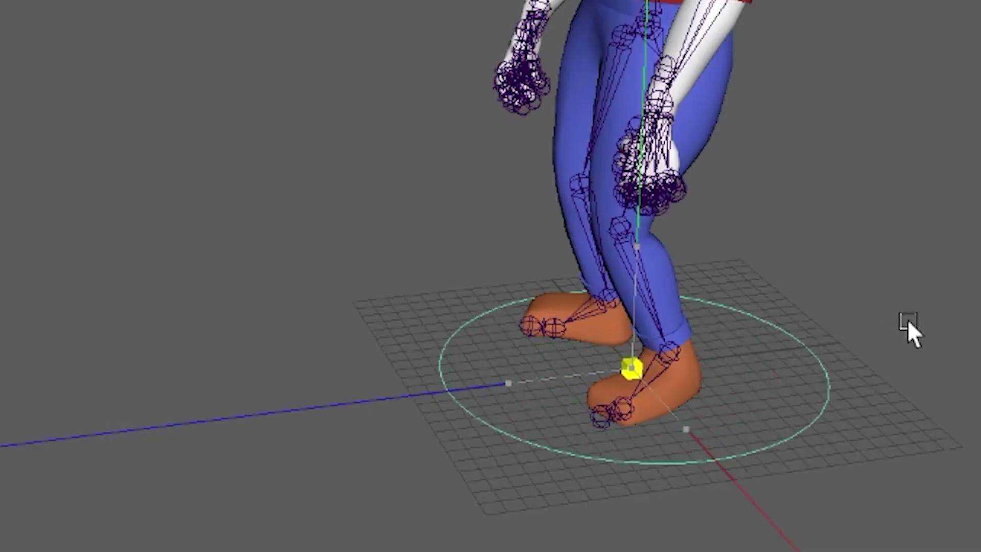
pyautogui.press('w')
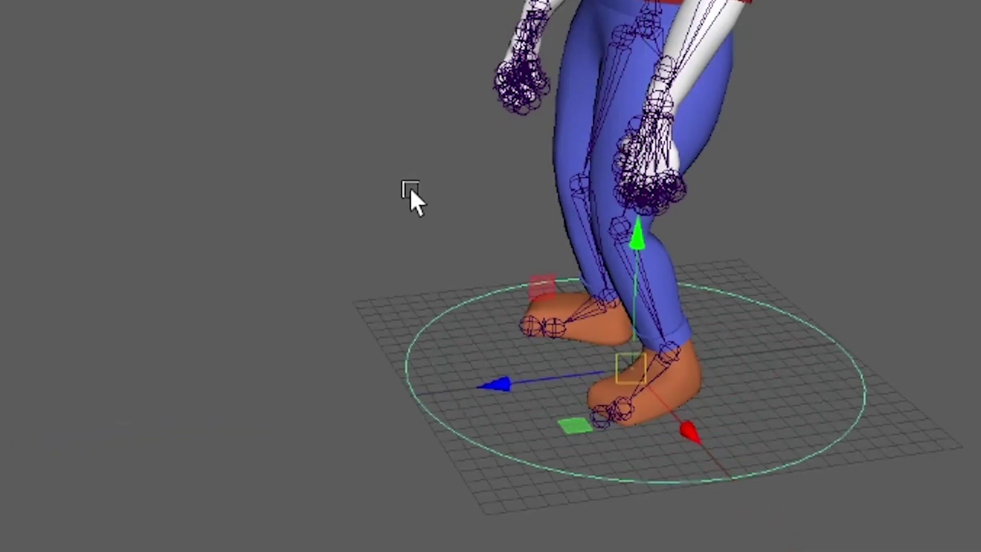
# - Pull one control vertex of the circle outward, then return to object mode
pyautogui.rightClick(417, 389)
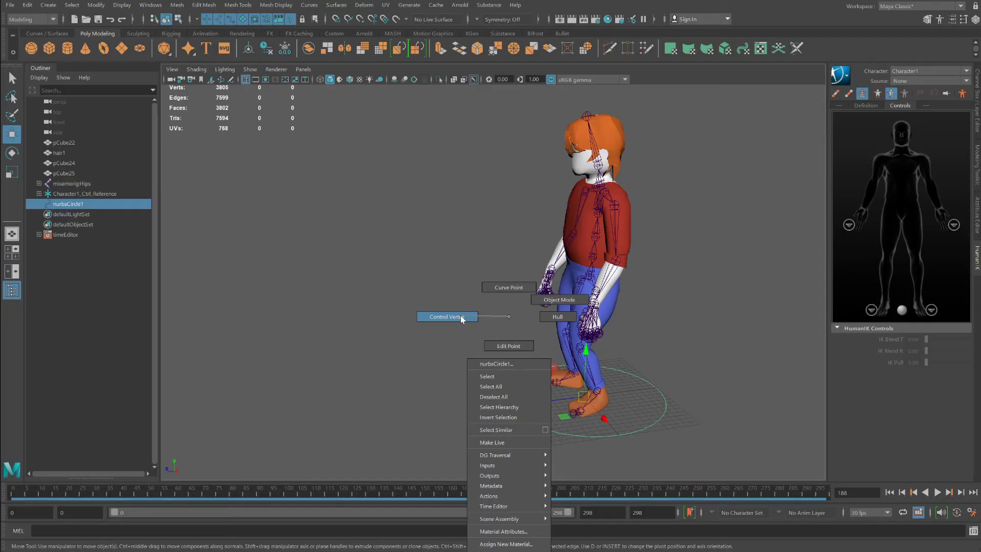
pyautogui.click(499, 357)
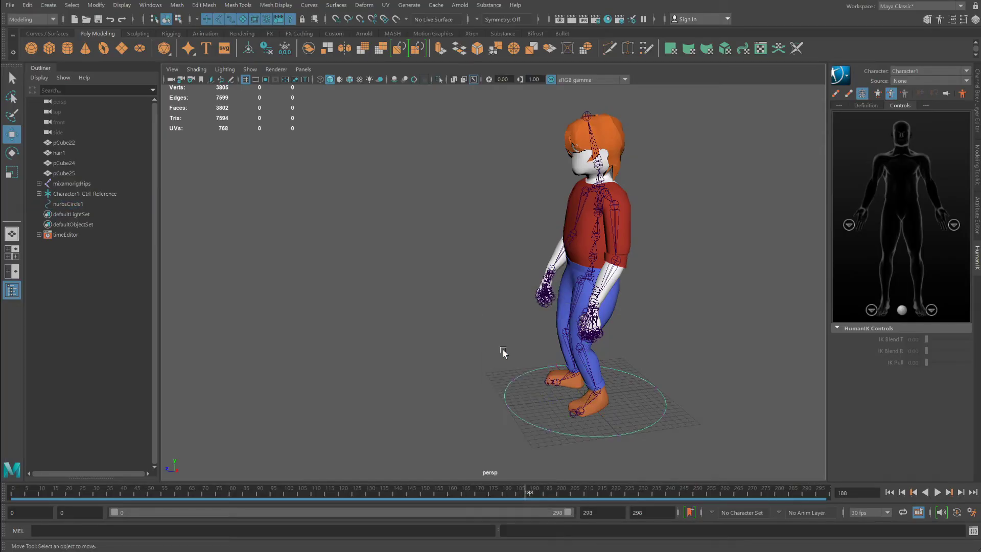
pyautogui.click(506, 406)
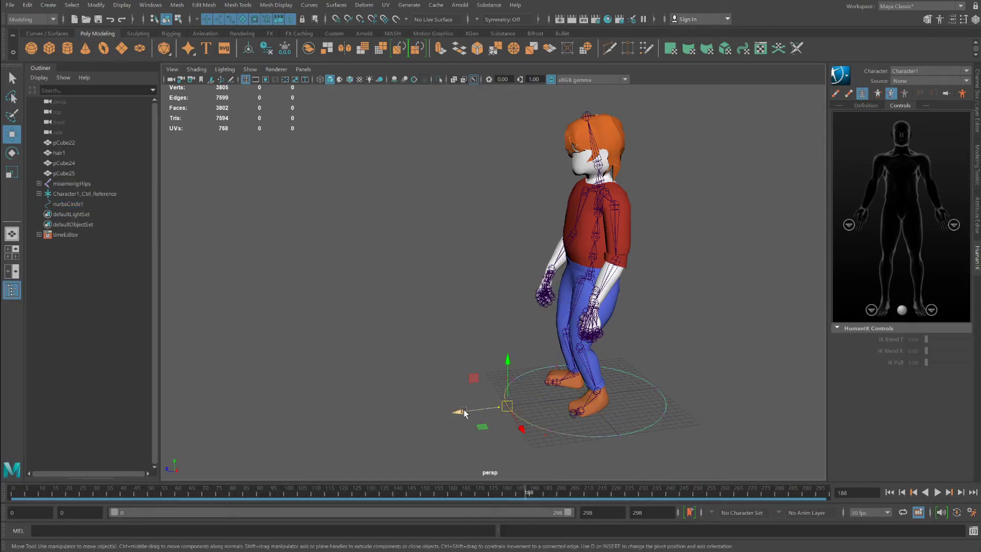
pyautogui.moveTo(464, 411); pyautogui.dragTo(410, 416)
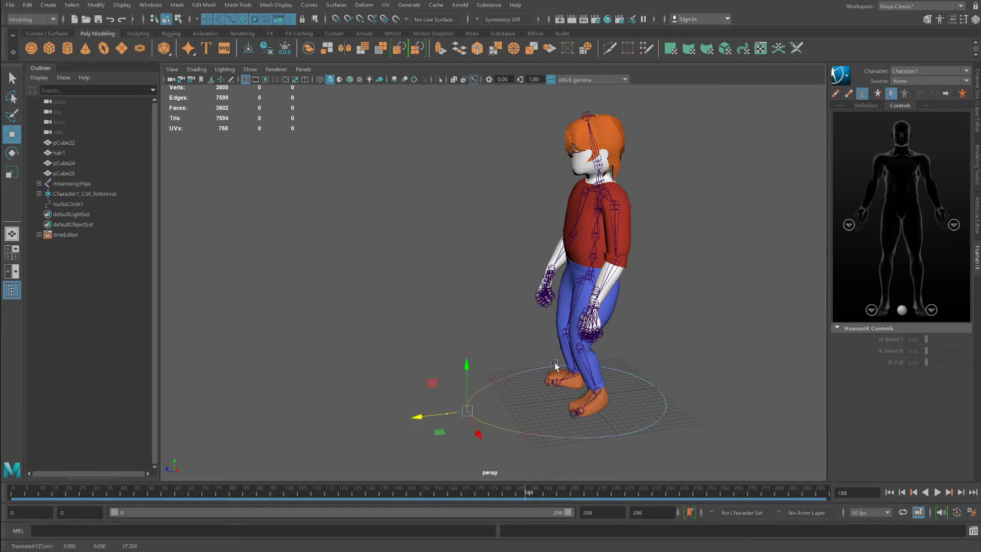
pyautogui.moveTo(505, 378); pyautogui.dragTo(534, 288, button='right')
pyautogui.keyDown('alt'); pyautogui.moveTo(499, 359); pyautogui.dragTo(567, 274); pyautogui.keyUp('alt')
# - Parent the mixamorig:Hips joint under nurbsCircle1 with P
pyautogui.click(566, 264)
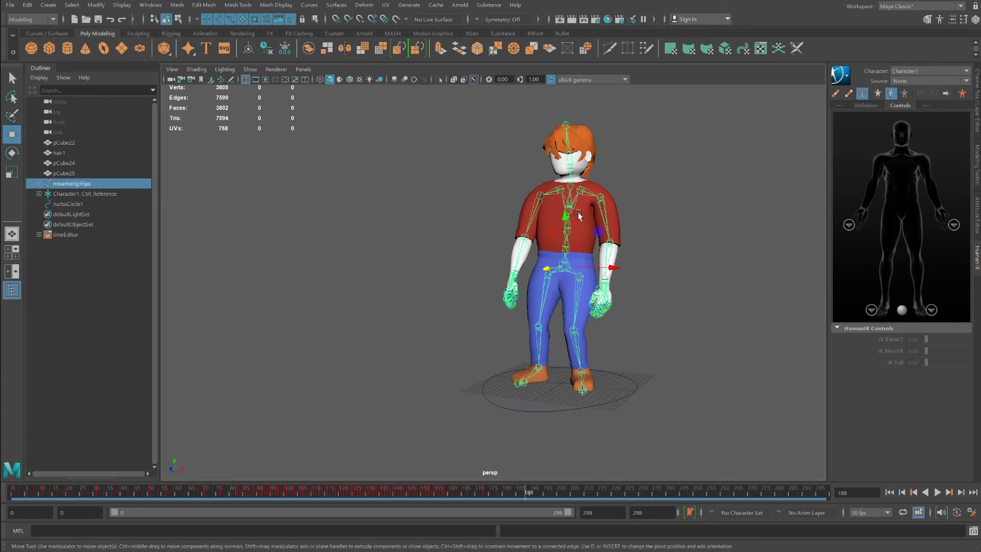
pyautogui.keyDown('shift'); pyautogui.click(543, 413); pyautogui.keyUp('shift')
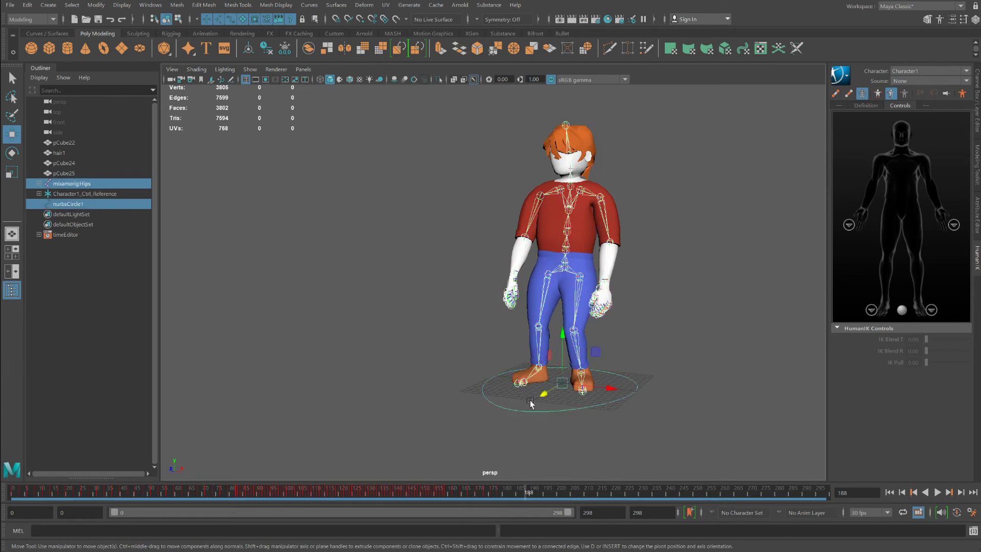
pyautogui.keyDown('alt'); pyautogui.moveTo(522, 397); pyautogui.dragTo(503, 408); pyautogui.keyUp('alt')
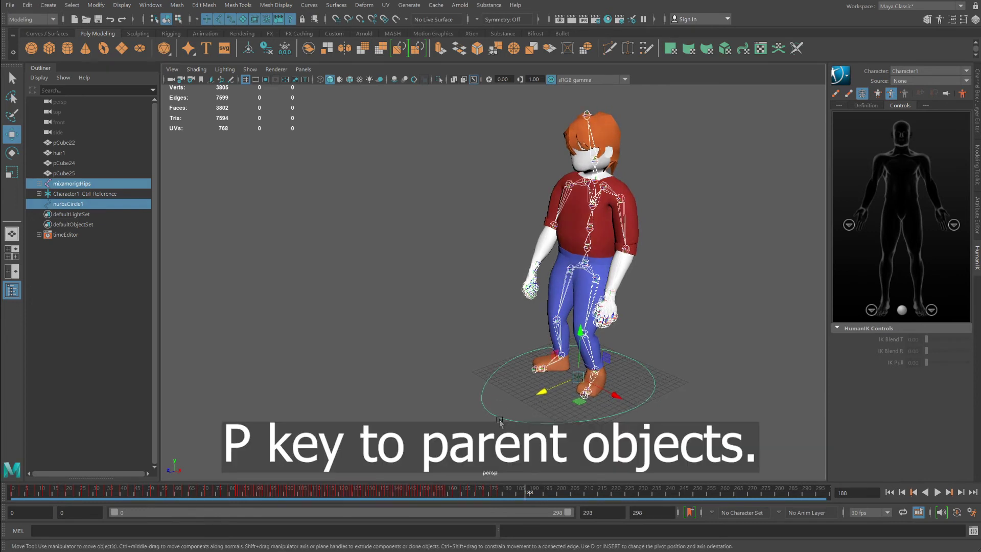
pyautogui.press('p')
# - Move nurbsCircle1 along Z and play back to confirm the walking character follows
pyautogui.click(498, 421)
pyautogui.click(498, 418)
pyautogui.moveTo(539, 396); pyautogui.dragTo(547, 376)
pyautogui.scroll(-5, 547, 373)
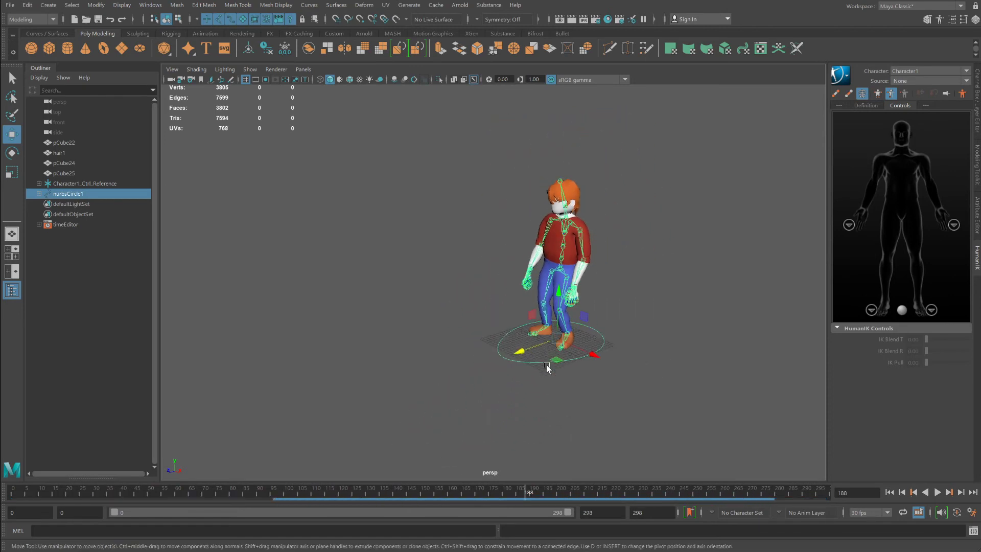
pyautogui.moveTo(153, 492); pyautogui.dragTo(4, 492)
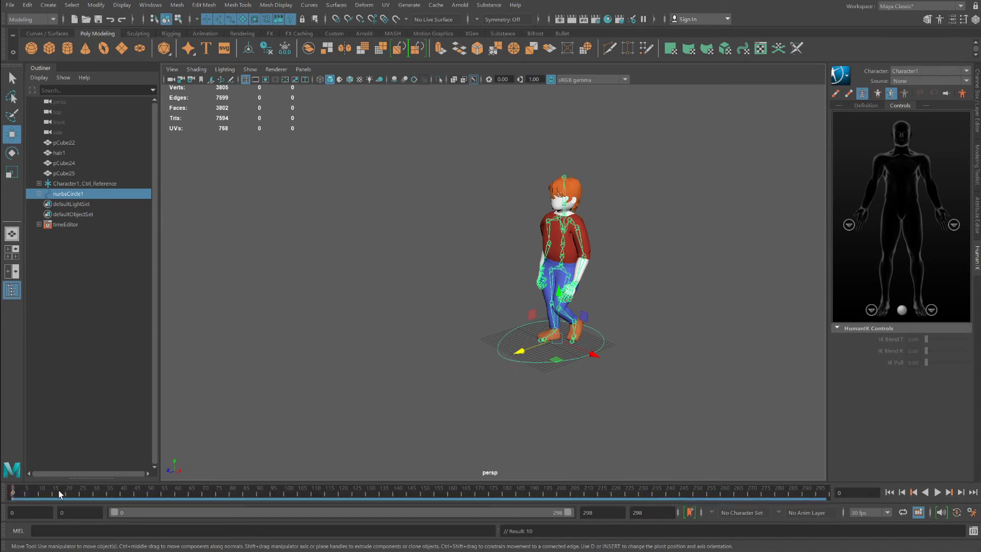
pyautogui.hotkey('alt', 'v')
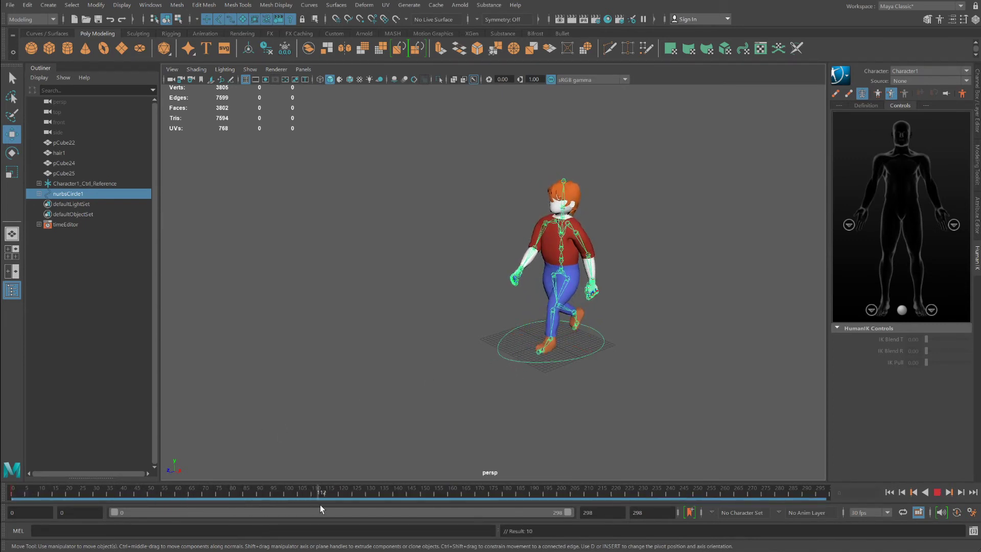
pyautogui.moveTo(438, 498); pyautogui.dragTo(418, 497)
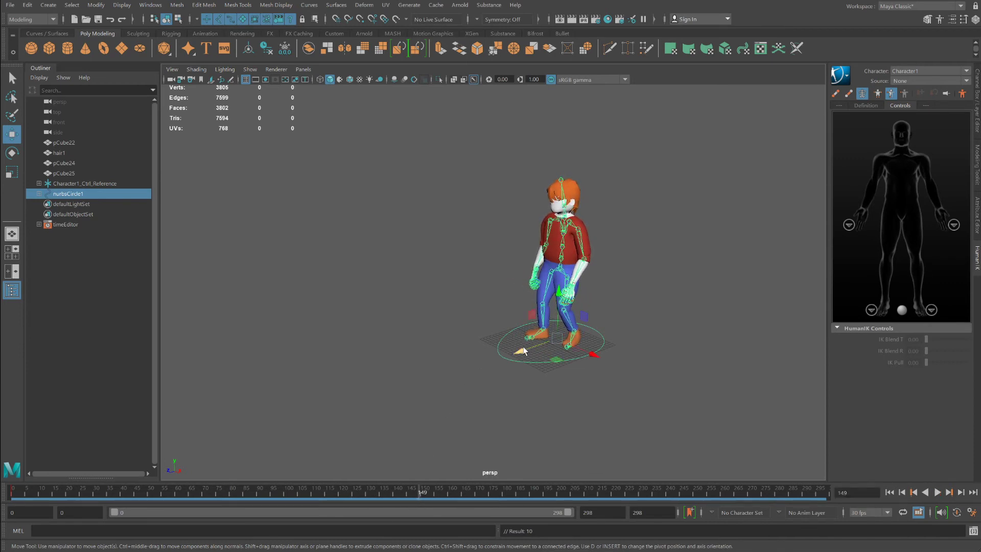
pyautogui.moveTo(521, 352); pyautogui.dragTo(357, 391)
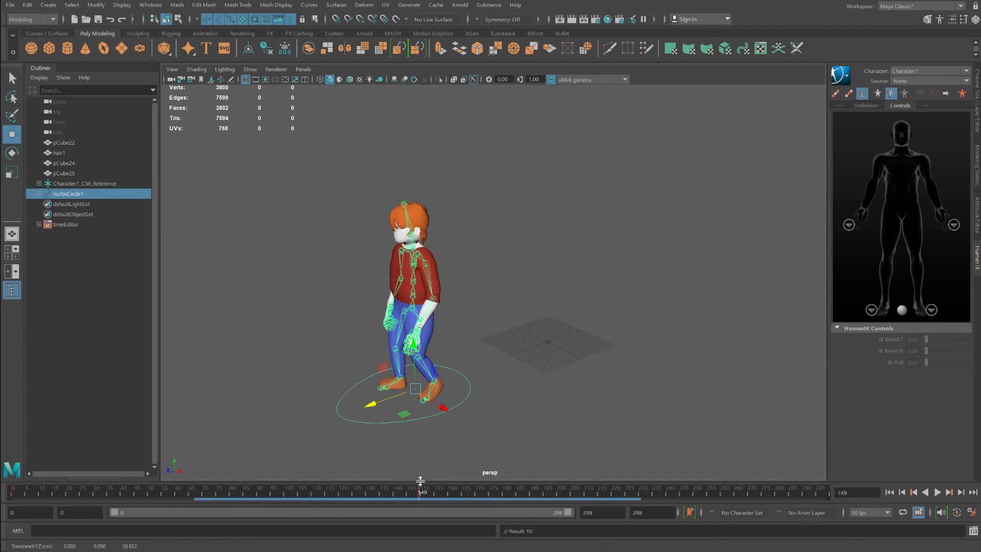
pyautogui.moveTo(419, 490); pyautogui.dragTo(15, 488)
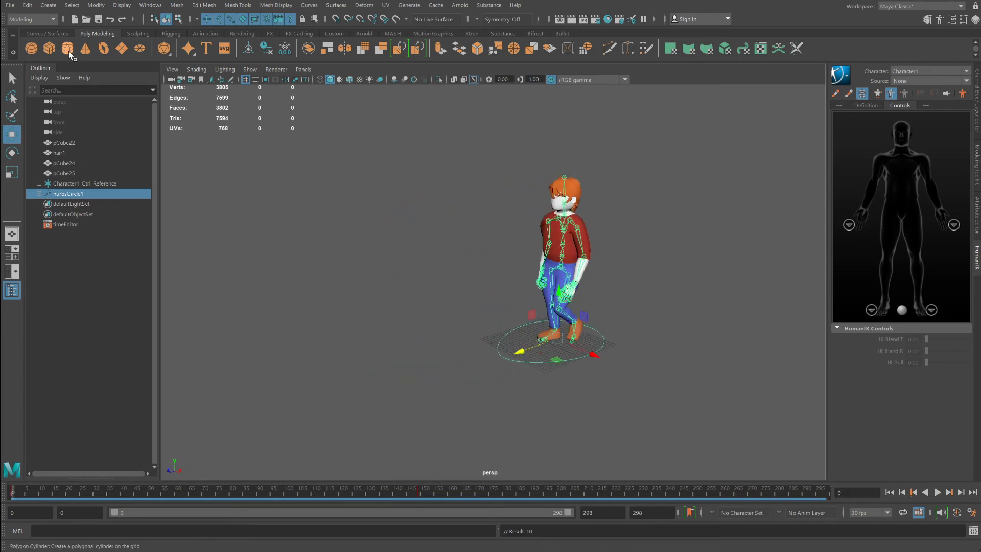
# - Add a polygon cone and place it at the lower left beside the walking path
pyautogui.click(85, 48)
pyautogui.moveTo(511, 358); pyautogui.dragTo(305, 428)
pyautogui.press('r')
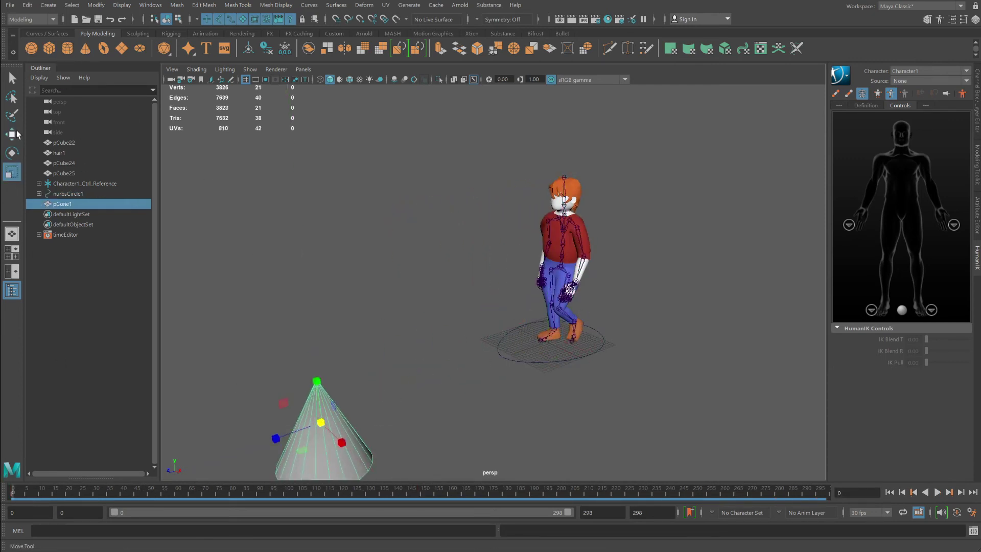
pyautogui.hotkey('alt', 'v')
pyautogui.press('r')
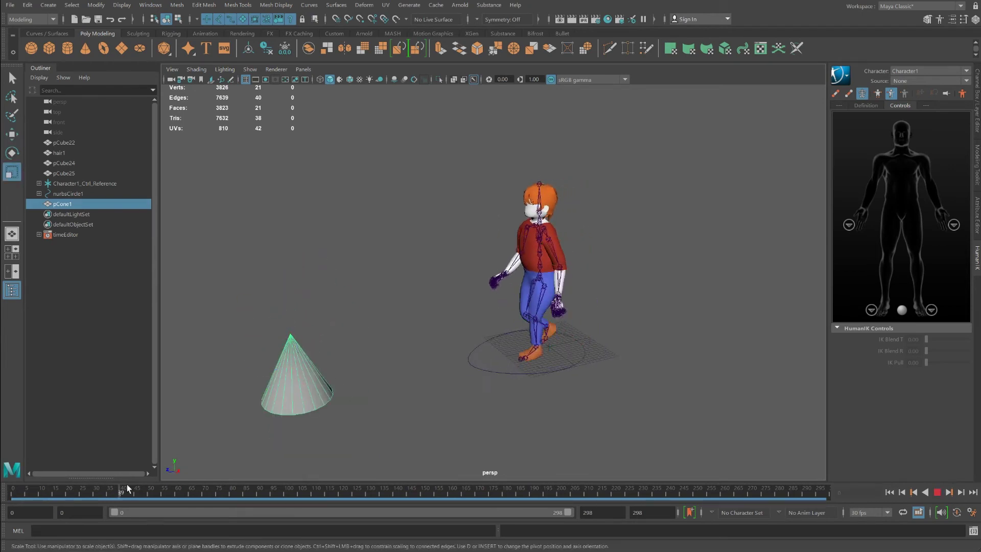
pyautogui.moveTo(158, 483); pyautogui.dragTo(536, 503)
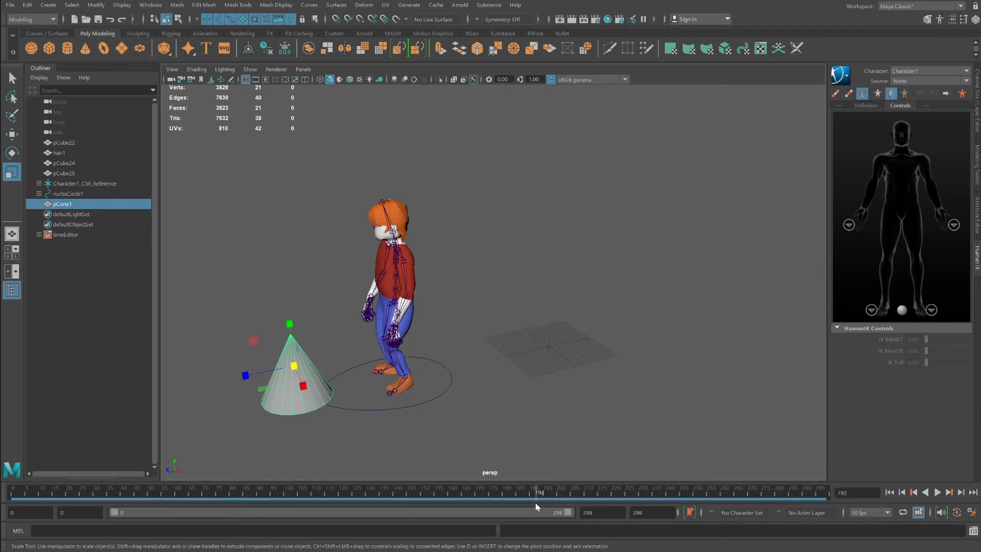
# - Try rotating the arm control forward, then undo it to keep the walking pose
pyautogui.click(384, 276)
pyautogui.moveTo(533, 492)
pyautogui.mouseDown()
pyautogui.moveTo(485, 493)
pyautogui.moveTo(525, 493)
pyautogui.moveTo(505, 491)
pyautogui.moveTo(515, 493)
pyautogui.mouseUp()
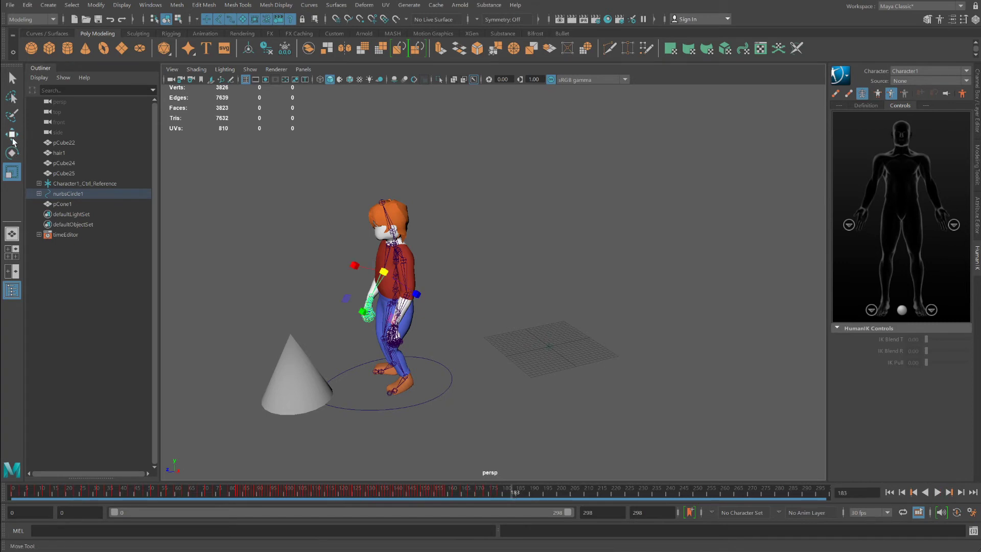
pyautogui.click(13, 152)
pyautogui.moveTo(356, 263); pyautogui.dragTo(333, 305)
pyautogui.hotkey('ctrl', 'z')
pyautogui.hotkey('ctrl', 'z')
pyautogui.click(404, 301)
pyautogui.press('w')
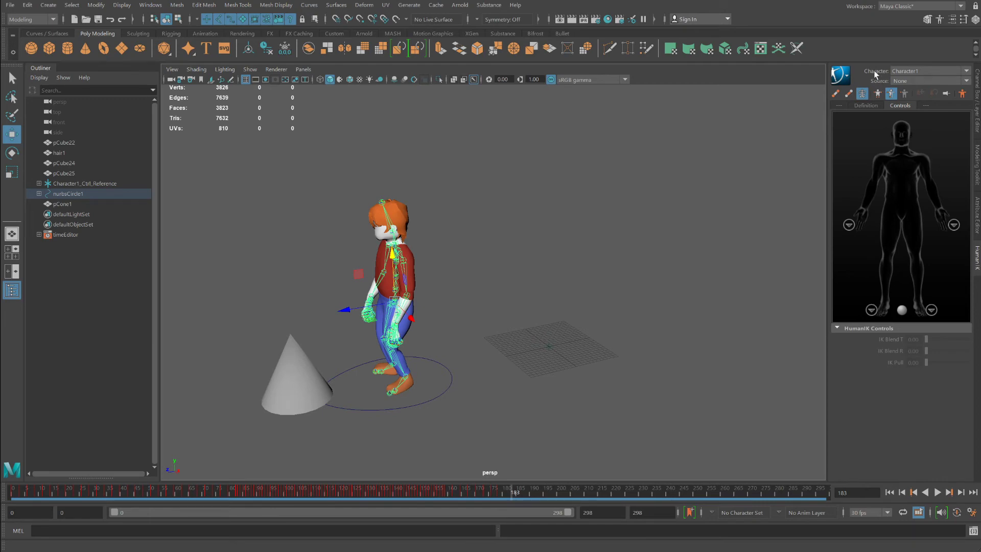
pyautogui.click(912, 82)
pyautogui.click(908, 113)
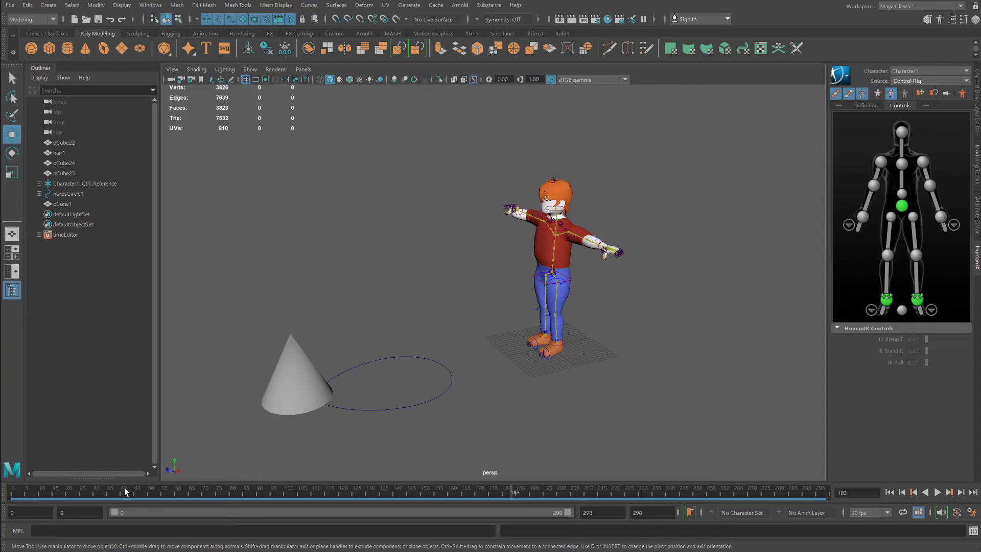
pyautogui.hotkey('alt', 'v')
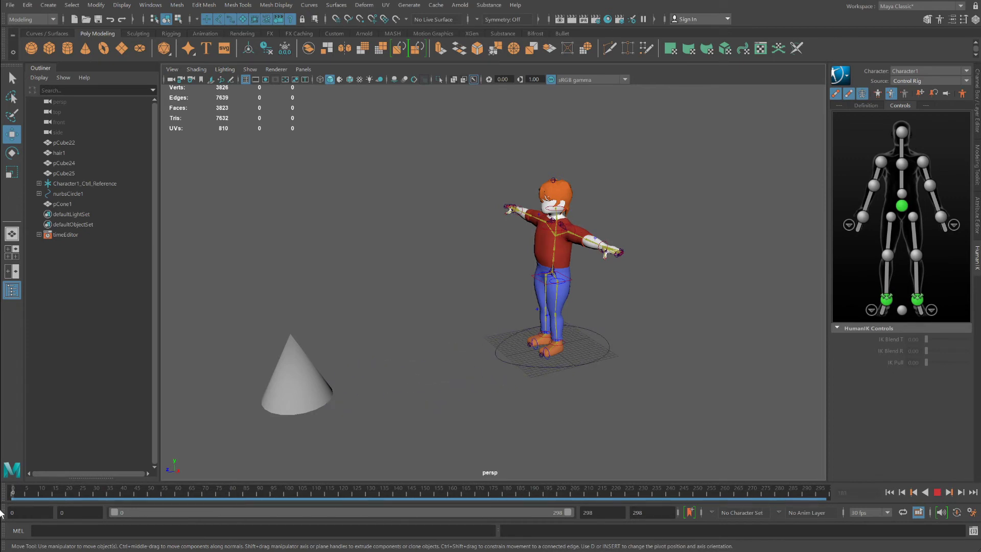
pyautogui.hotkey('alt', 'v')
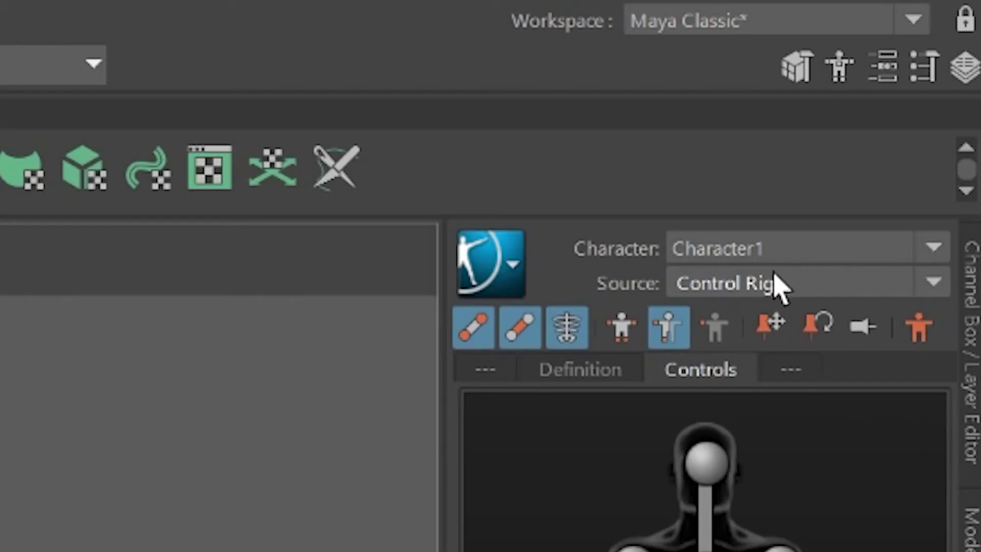
pyautogui.click(921, 80)
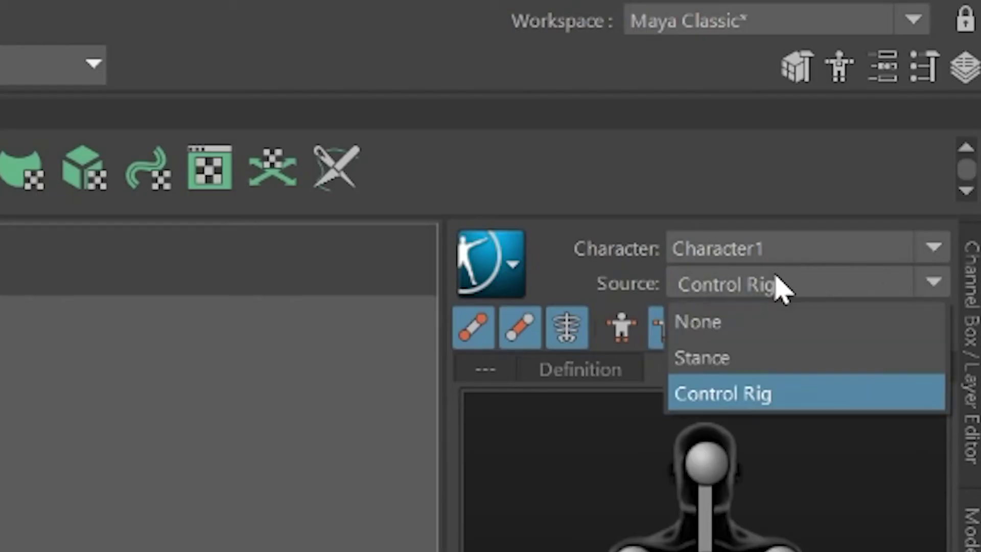
pyautogui.click(734, 332)
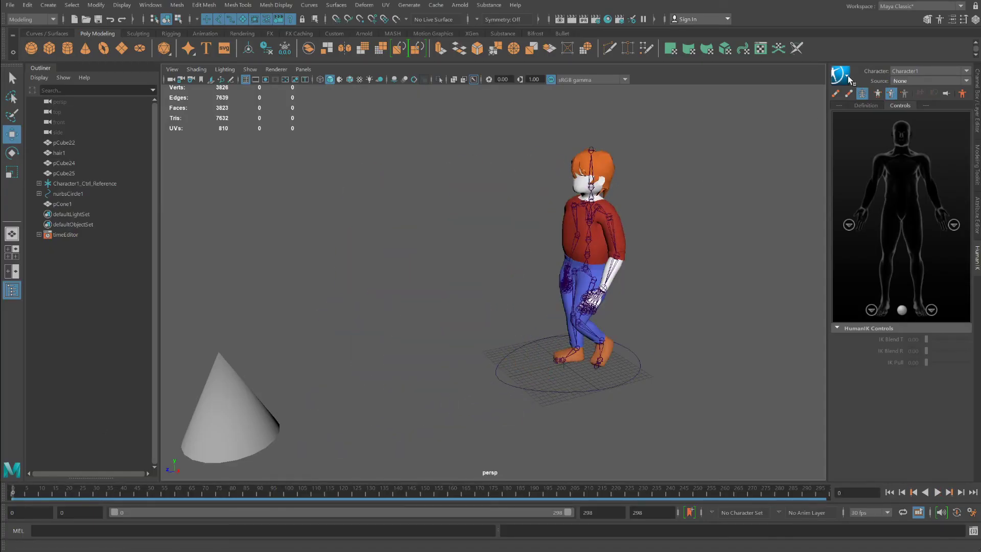
# - Bake Character1's walk onto its HumanIK control rig using Bake To Control Rig
pyautogui.click(848, 78)
pyautogui.moveTo(864, 138)
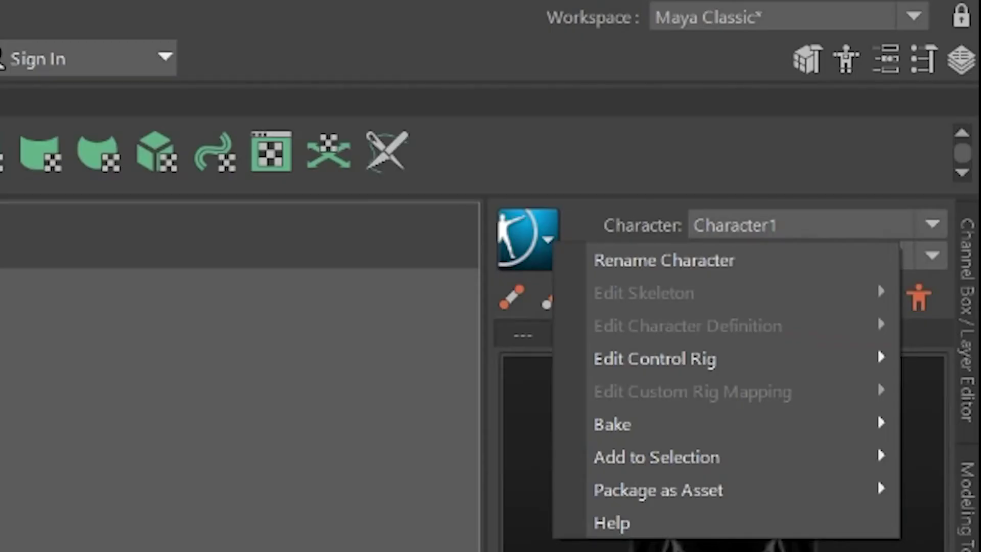
pyautogui.moveTo(608, 351)
pyautogui.moveTo(666, 429)
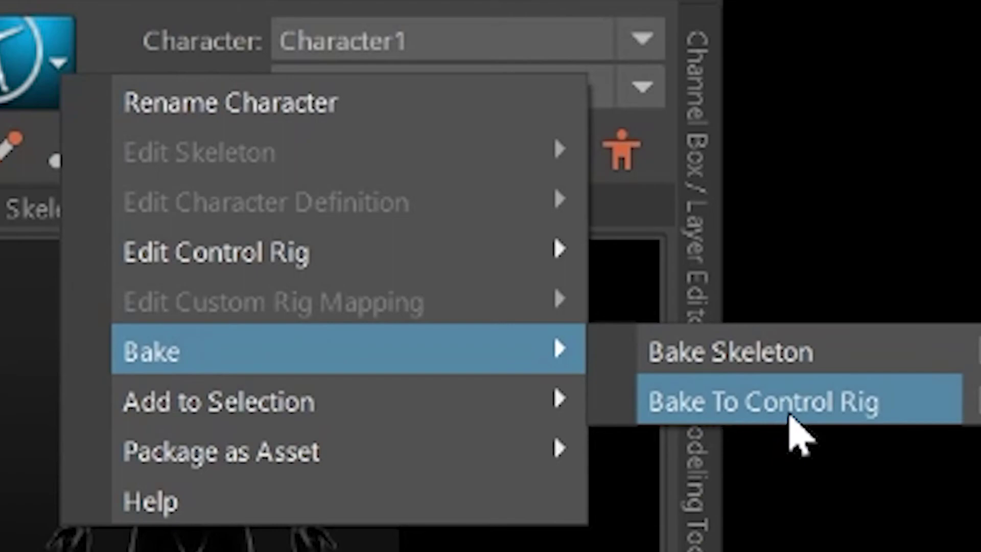
pyautogui.click(789, 404)
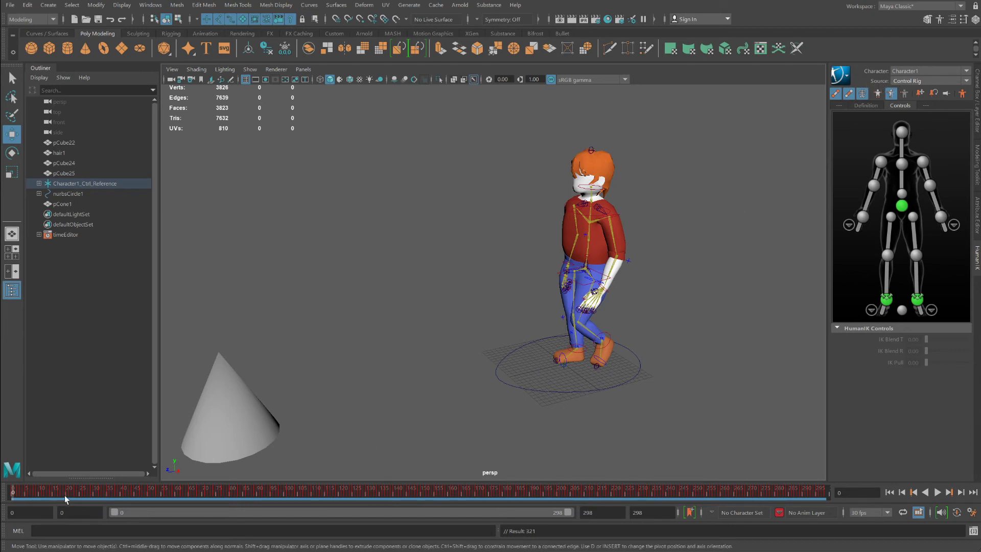
# - Delete the control-rig keys from frame 202 to about 271 on the time slider
pyautogui.hotkey('alt', 'v')
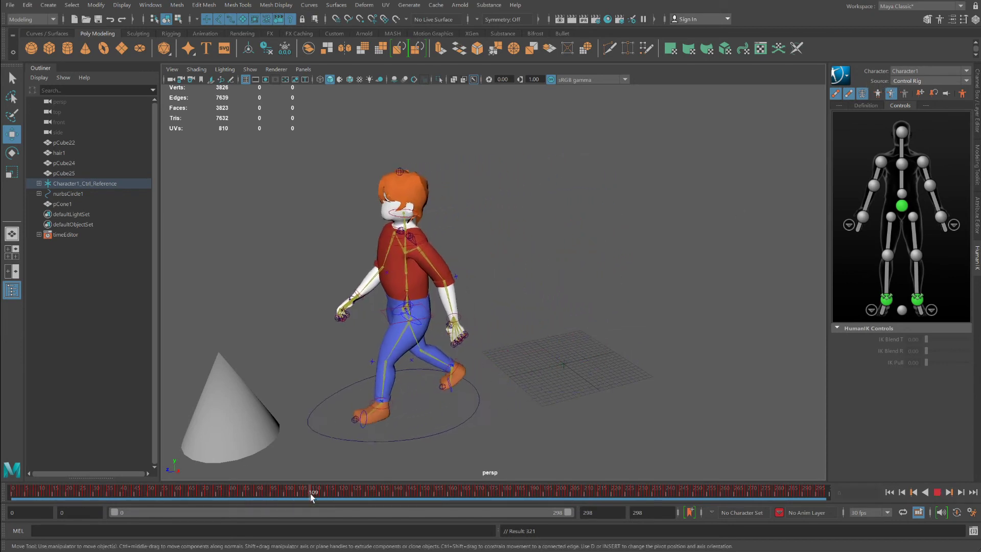
pyautogui.moveTo(315, 498); pyautogui.dragTo(583, 502)
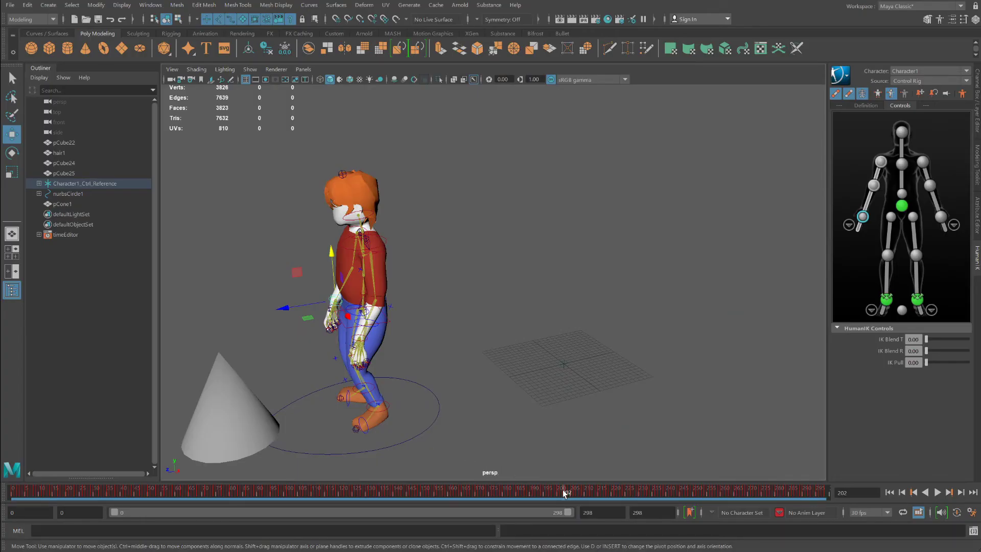
pyautogui.keyDown('shift'); pyautogui.moveTo(563, 490); pyautogui.dragTo(750, 494); pyautogui.keyUp('shift')
pyautogui.rightClick(792, 492)
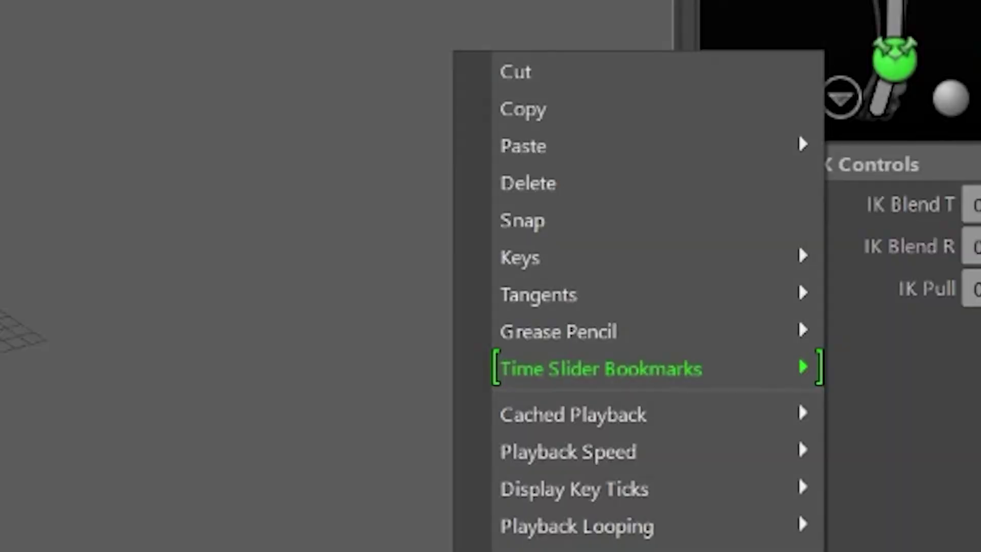
pyautogui.click(583, 195)
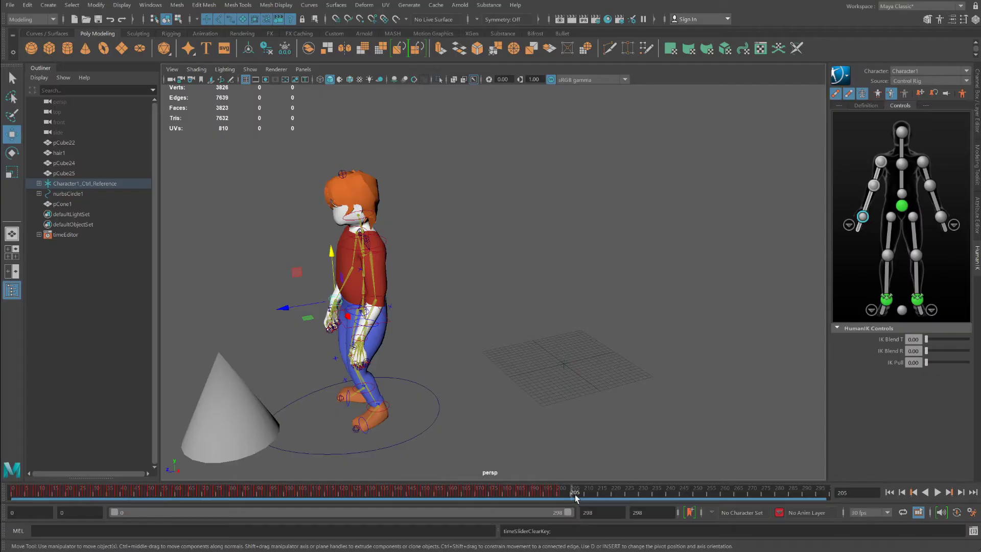
pyautogui.moveTo(588, 493); pyautogui.dragTo(672, 492)
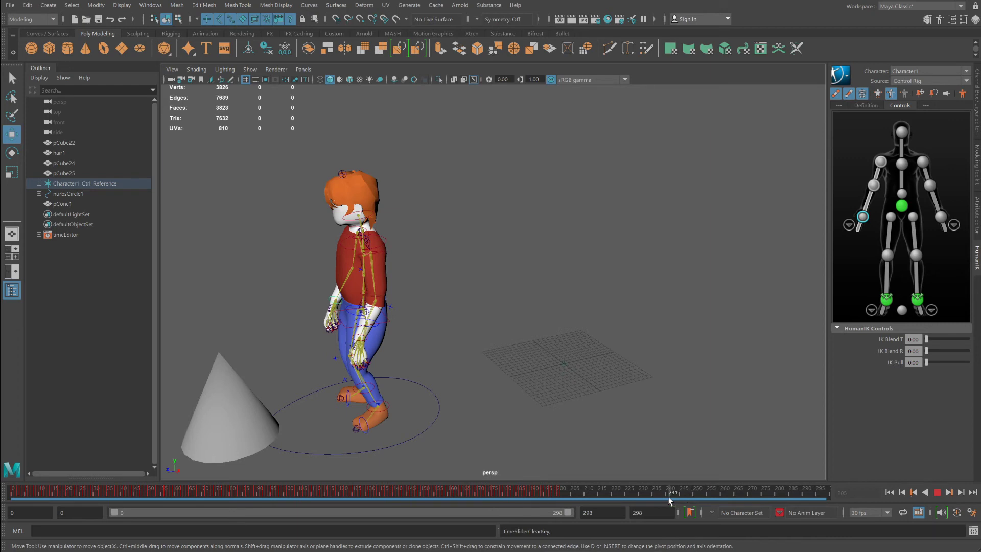
# - At frame 240, drag the wrist IK effector to raise the character's arm outward
pyautogui.moveTo(667, 498); pyautogui.dragTo(669, 499)
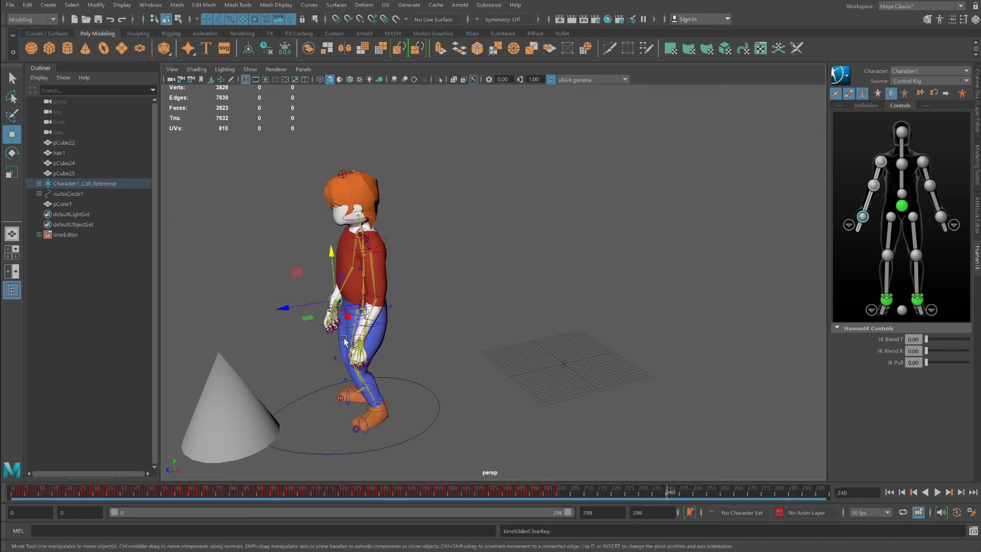
pyautogui.keyDown('alt'); pyautogui.moveTo(312, 363); pyautogui.dragTo(403, 223); pyautogui.keyUp('alt')
pyautogui.moveTo(443, 176); pyautogui.dragTo(328, 360)
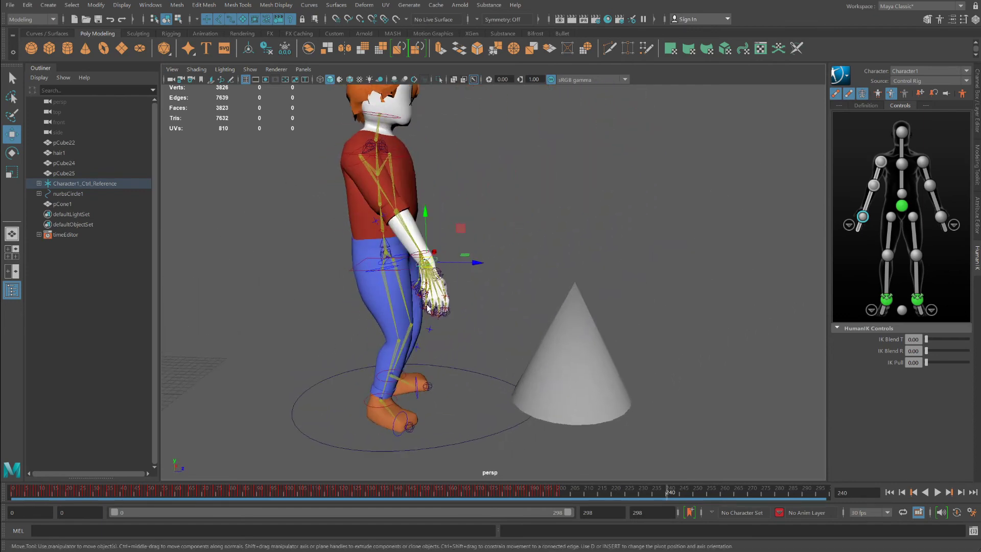
pyautogui.scroll(3, 416, 317)
pyautogui.moveTo(421, 229); pyautogui.dragTo(483, 161)
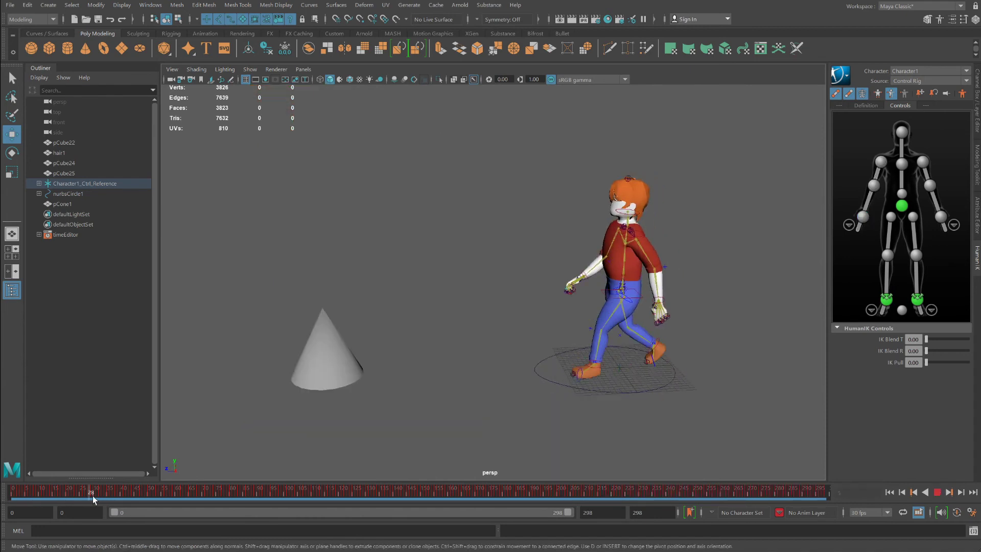
# - Around frame 218, enlarge pCone1 and move it so its tip touches the hand
pyautogui.moveTo(93, 496); pyautogui.dragTo(710, 499)
pyautogui.click(332, 368)
pyautogui.moveTo(274, 346); pyautogui.dragTo(191, 256)
pyautogui.click(11, 172)
pyautogui.click(12, 134)
pyautogui.moveTo(397, 390); pyautogui.dragTo(362, 378)
# - Play back to check the reach, then delete the head control's keys from about frame 168 to 210
pyautogui.hotkey('alt', 'v')
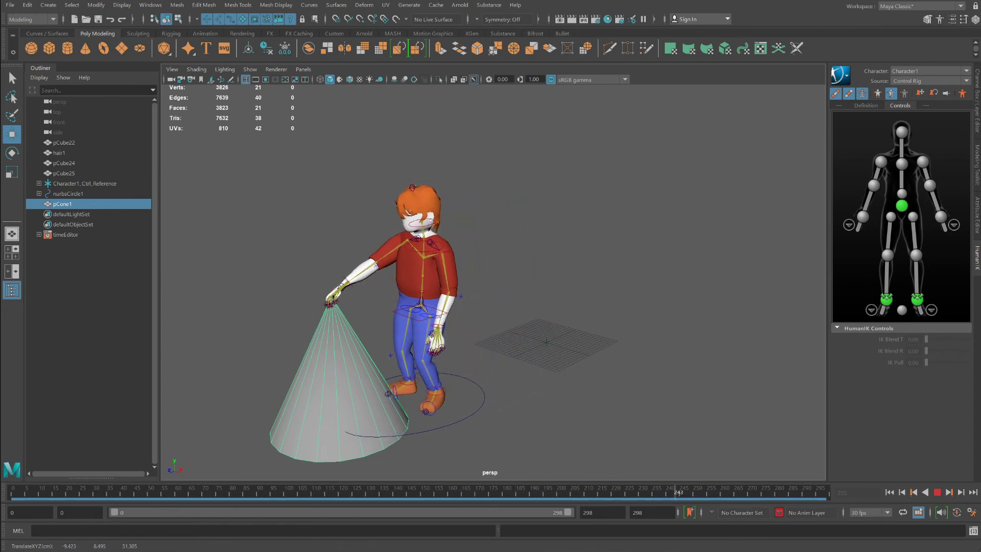
pyautogui.hotkey('alt', 'v')
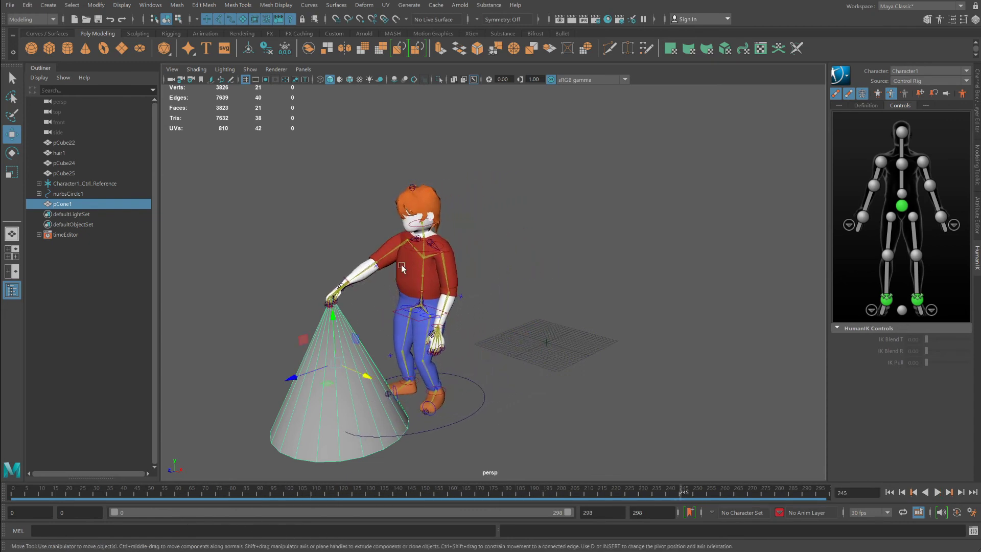
pyautogui.click(416, 228)
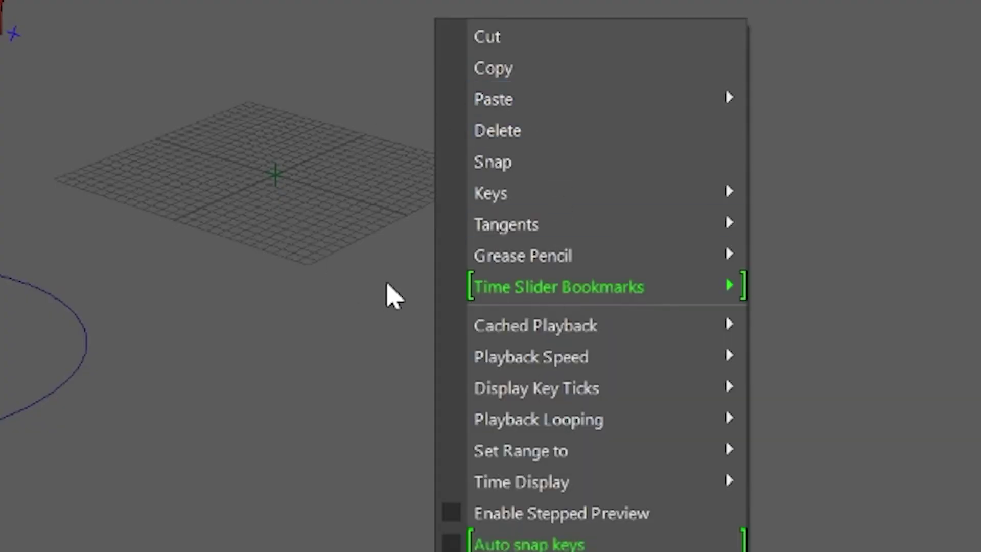
pyautogui.moveTo(494, 113)
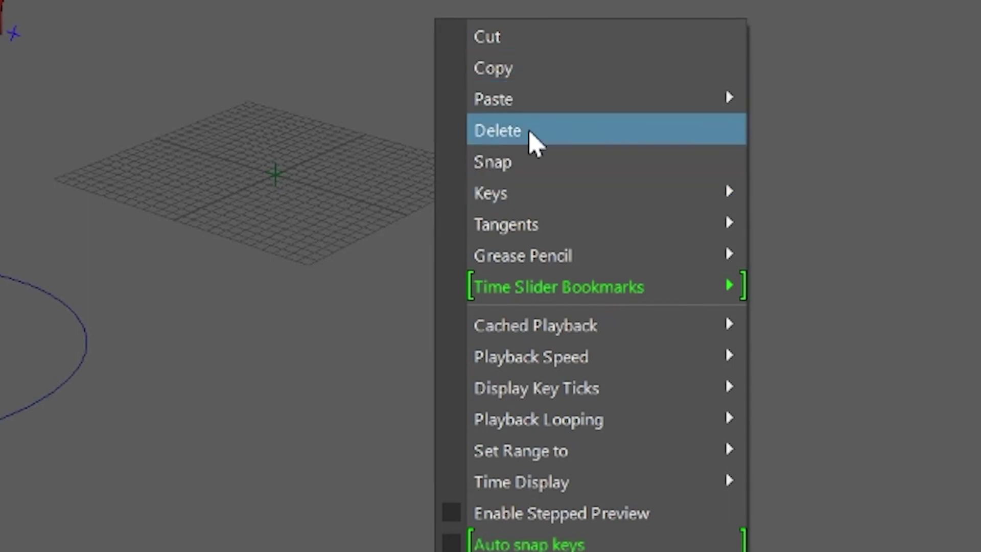
pyautogui.click(533, 136)
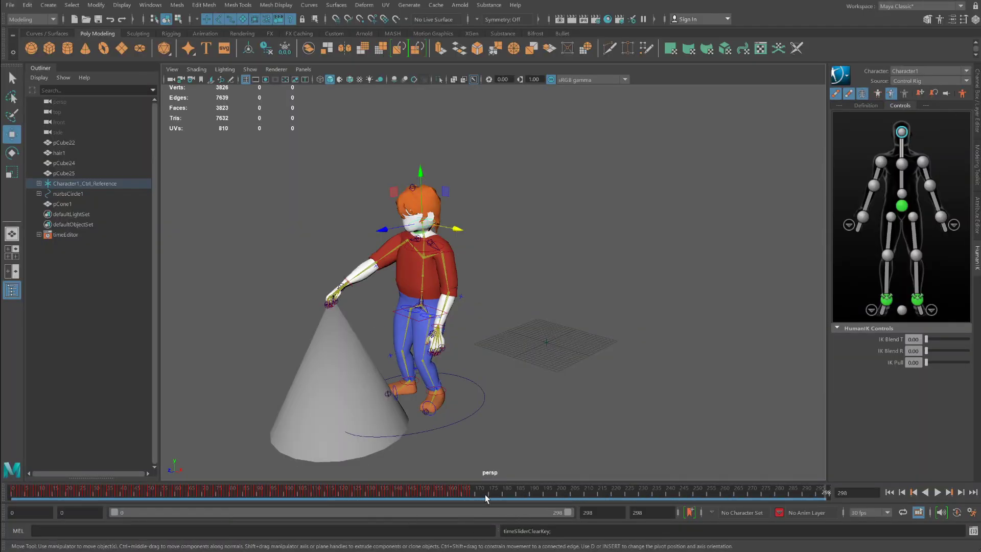
# - At frame 207, move the head effector to tilt the head toward the cone, then return to frame 136
pyautogui.moveTo(485, 492); pyautogui.dragTo(615, 499)
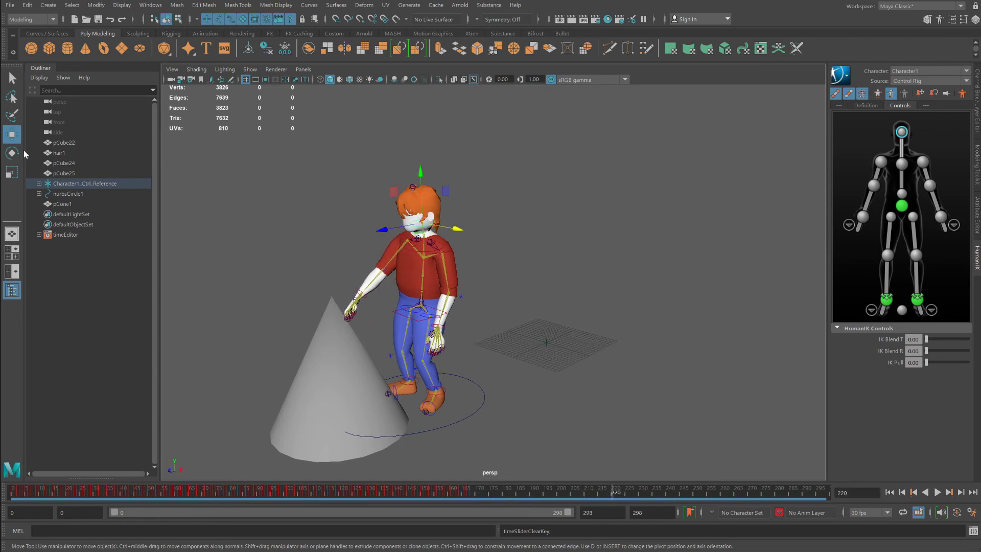
pyautogui.keyDown('alt'); pyautogui.moveTo(418, 251); pyautogui.dragTo(427, 257); pyautogui.keyUp('alt')
pyautogui.keyDown('alt'); pyautogui.moveTo(427, 257); pyautogui.dragTo(449, 225, button='middle'); pyautogui.keyUp('alt')
pyautogui.click(447, 202)
pyautogui.moveTo(447, 202); pyautogui.dragTo(444, 207)
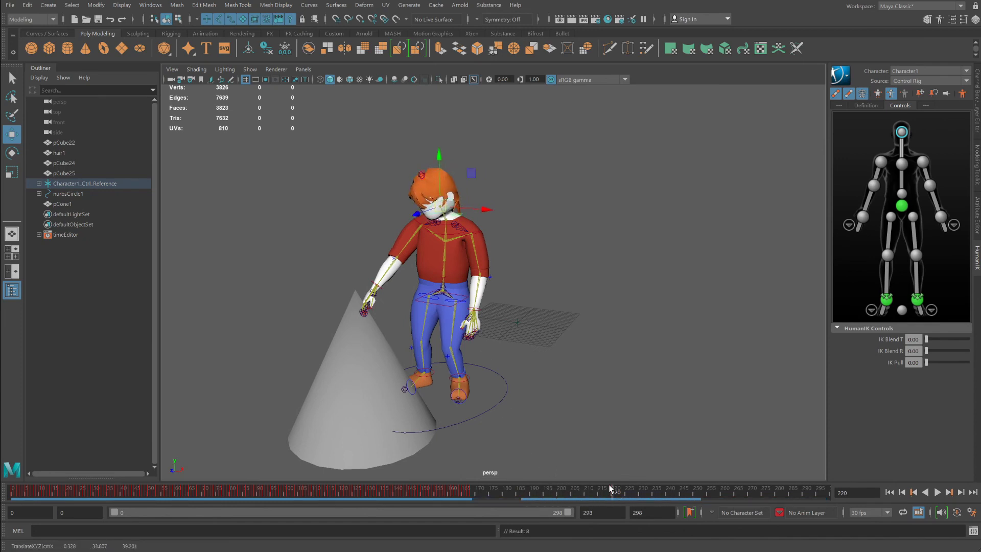
pyautogui.moveTo(490, 490)
pyautogui.mouseDown()
pyautogui.moveTo(147, 467)
pyautogui.moveTo(446, 480)
pyautogui.moveTo(663, 510)
pyautogui.mouseUp()
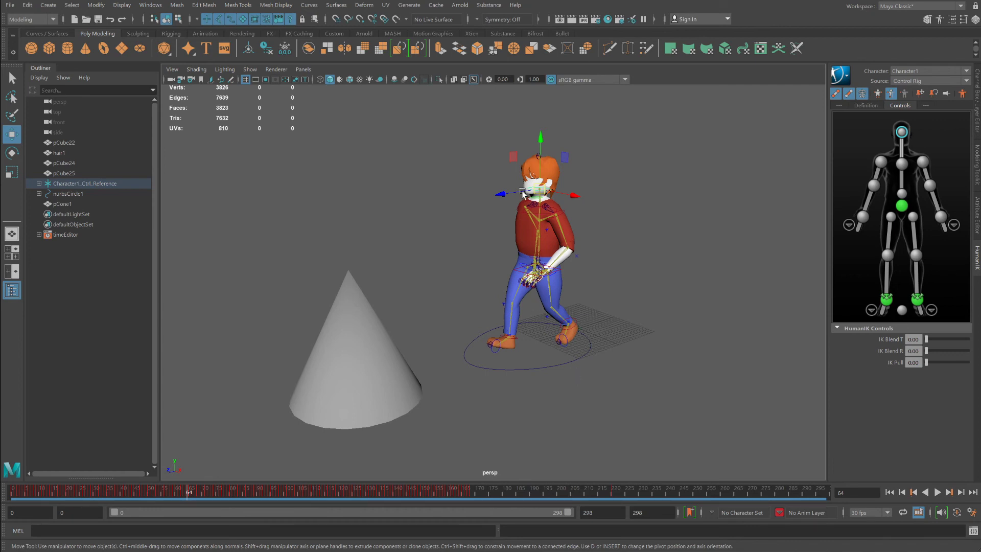
# - Bake Character1's control-rig animation onto the skeleton and play back the result
pyautogui.click(848, 79)
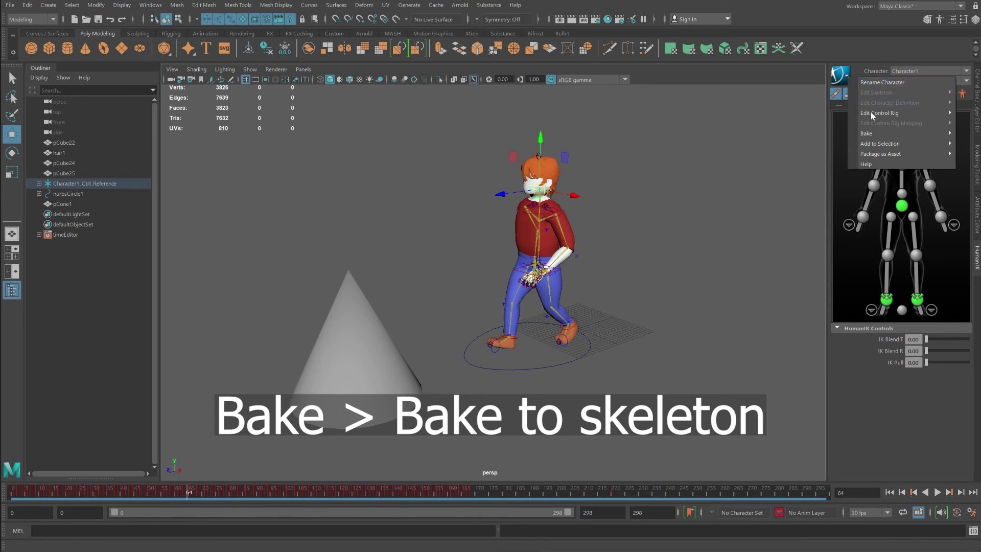
pyautogui.moveTo(871, 136)
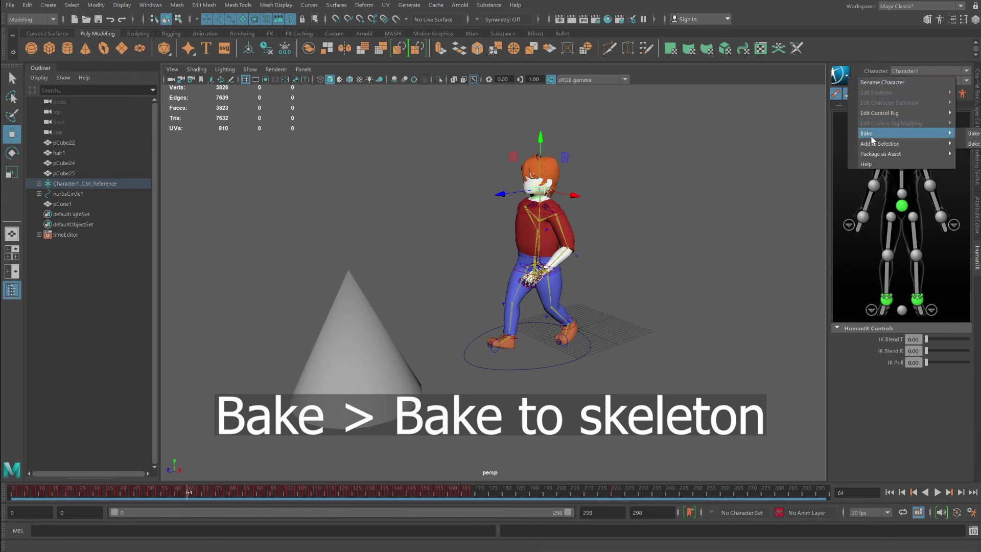
pyautogui.click(973, 133)
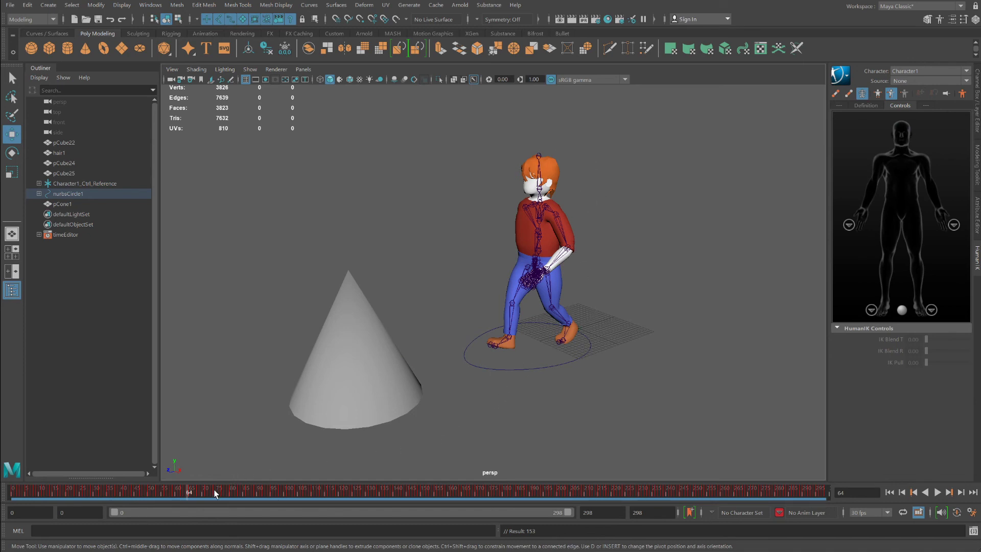
pyautogui.hotkey('alt', 'v')
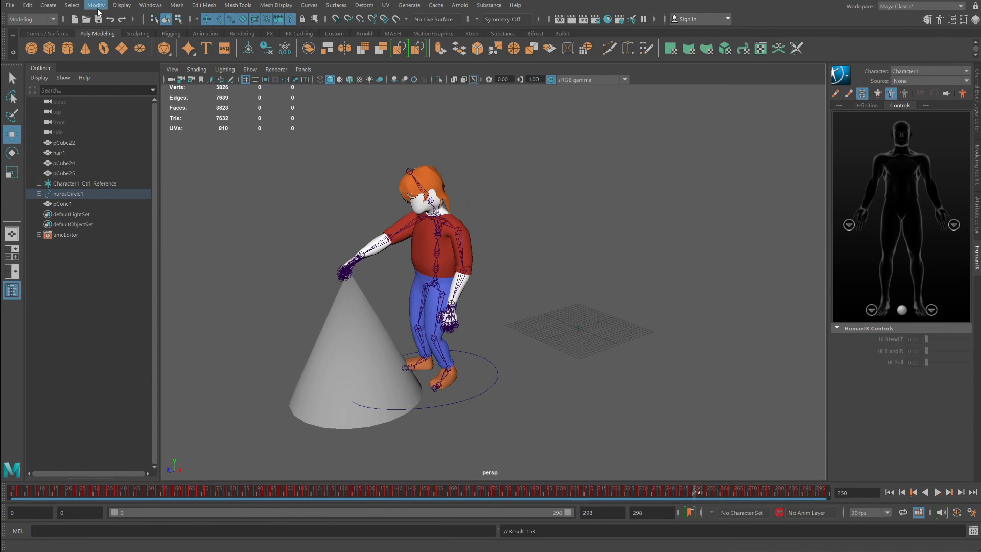
# - Open the Time Editor and create anim_Clip1 from the character's hip control
pyautogui.click(156, 7)
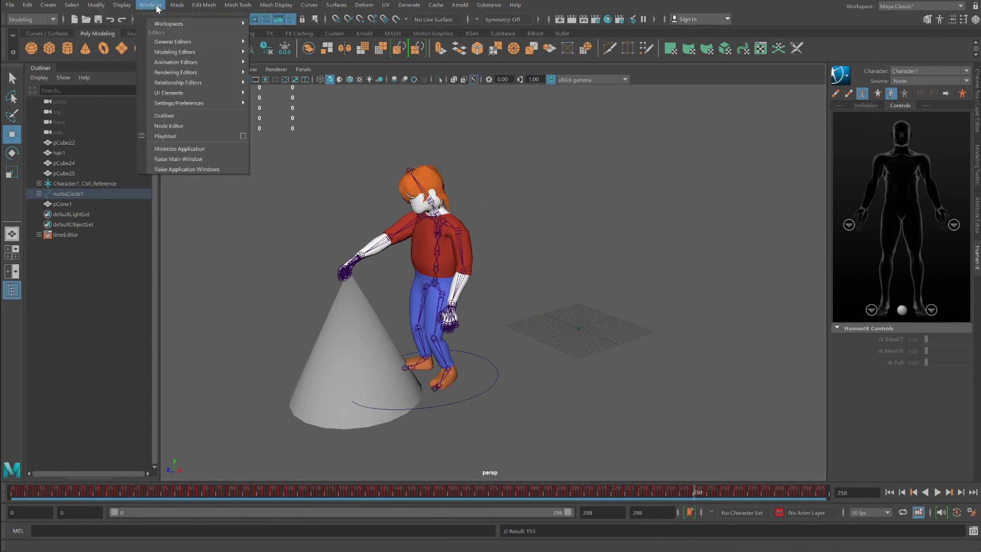
pyautogui.moveTo(179, 62)
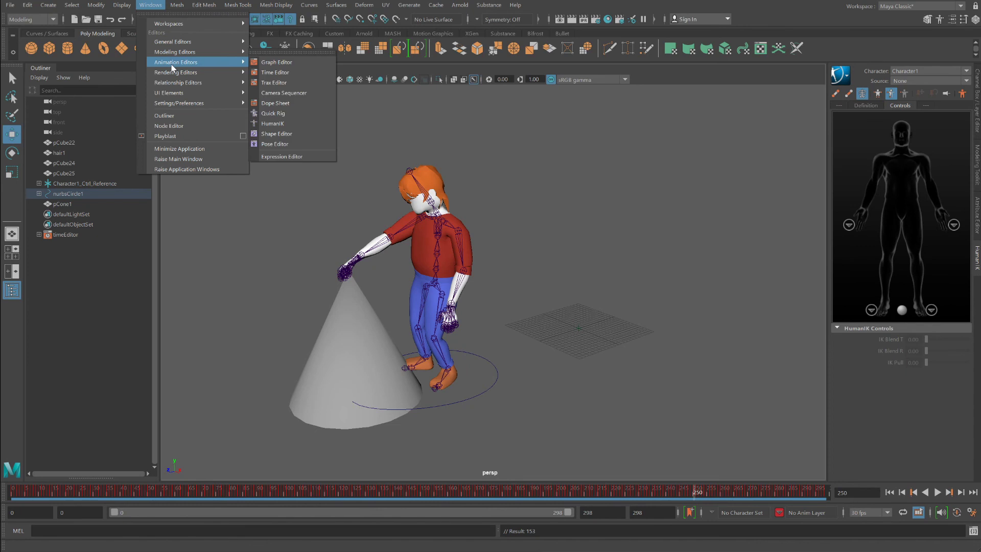
pyautogui.click(276, 75)
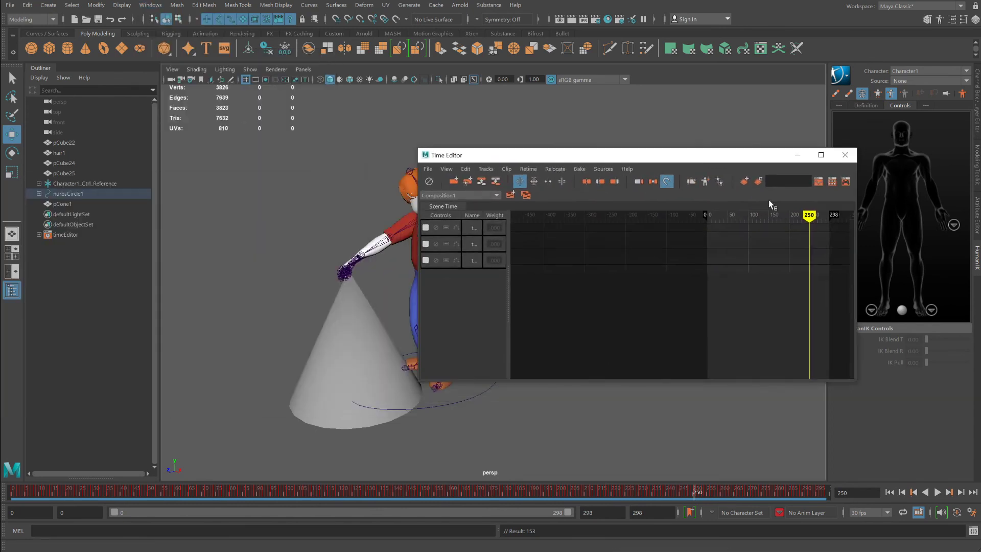
pyautogui.moveTo(809, 217); pyautogui.dragTo(714, 217)
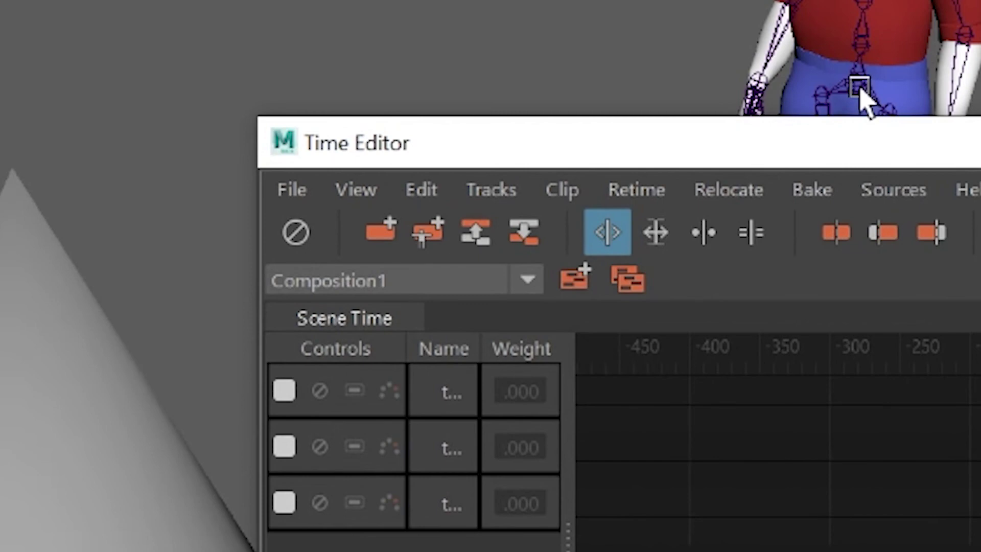
pyautogui.click(860, 87)
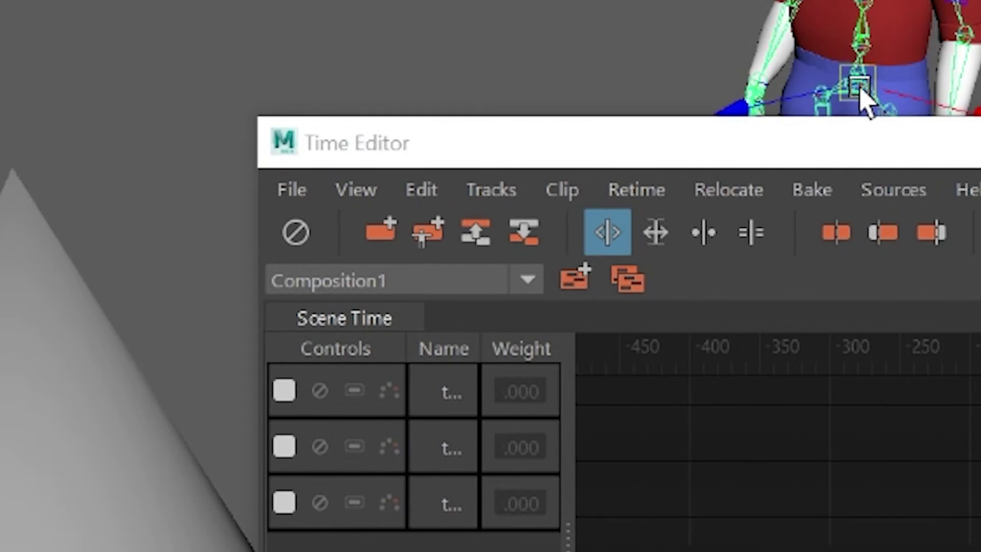
pyautogui.click(386, 240)
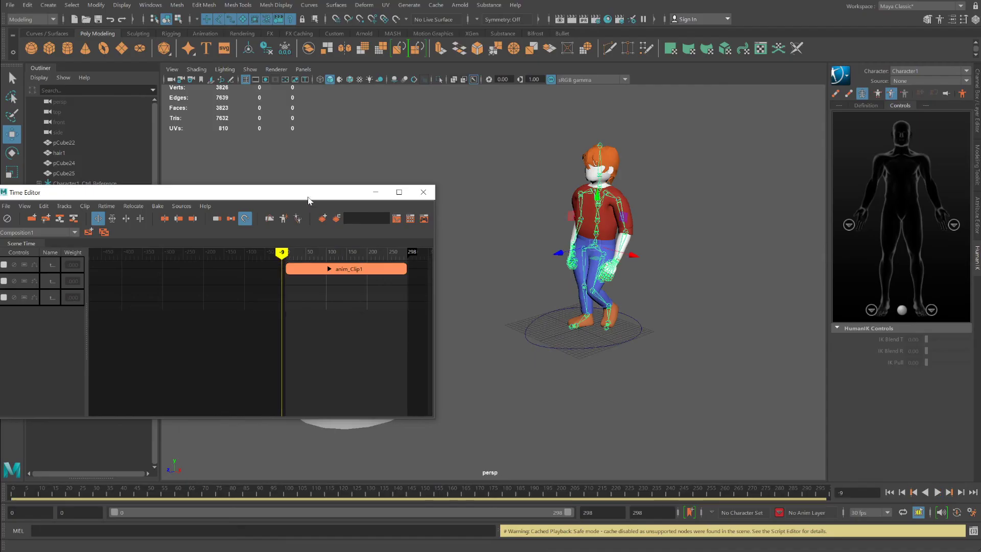
# - Scrub through anim_Clip1 to about frame 275 and reposition the Time Editor window
pyautogui.moveTo(306, 190); pyautogui.dragTo(201, 191)
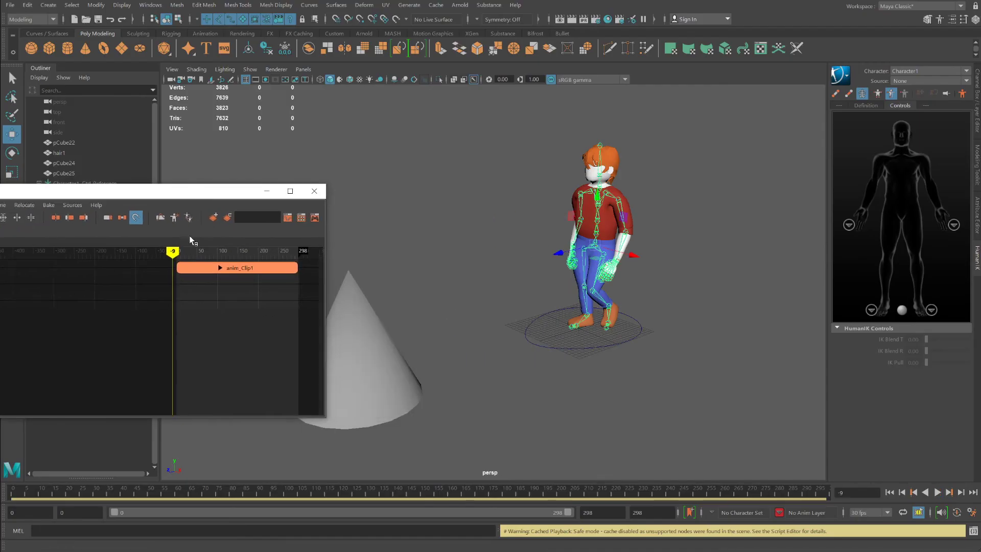
pyautogui.moveTo(172, 251); pyautogui.dragTo(257, 263)
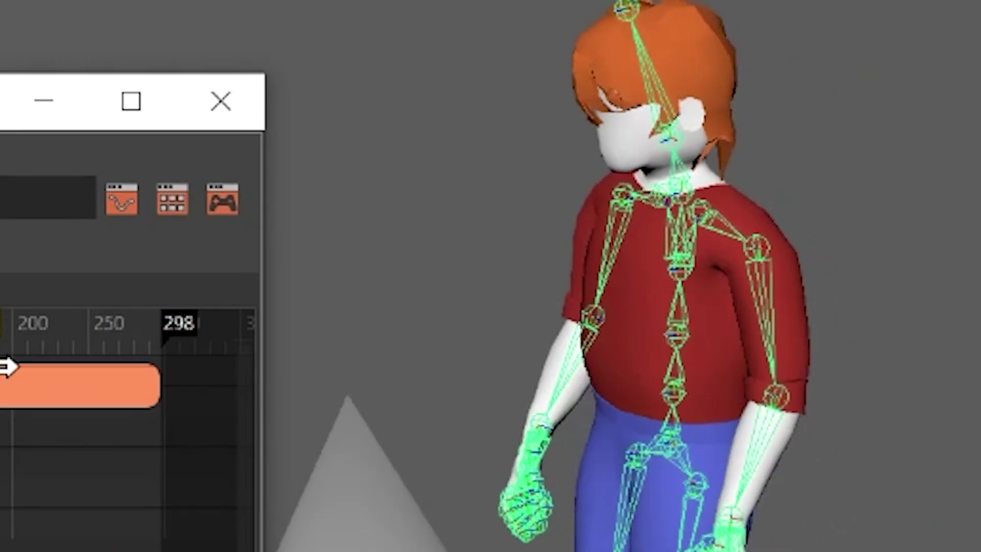
pyautogui.moveTo(7, 367)
pyautogui.mouseDown()
pyautogui.moveTo(148, 405)
pyautogui.moveTo(219, 267)
pyautogui.moveTo(228, 268)
pyautogui.moveTo(180, 256)
pyautogui.moveTo(263, 265)
pyautogui.mouseUp()
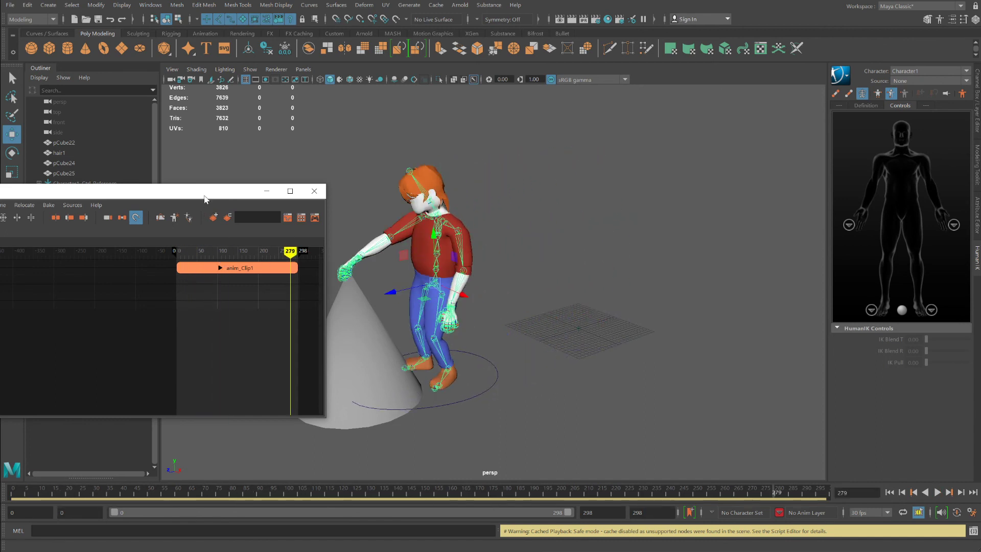
pyautogui.moveTo(205, 199); pyautogui.dragTo(318, 181)
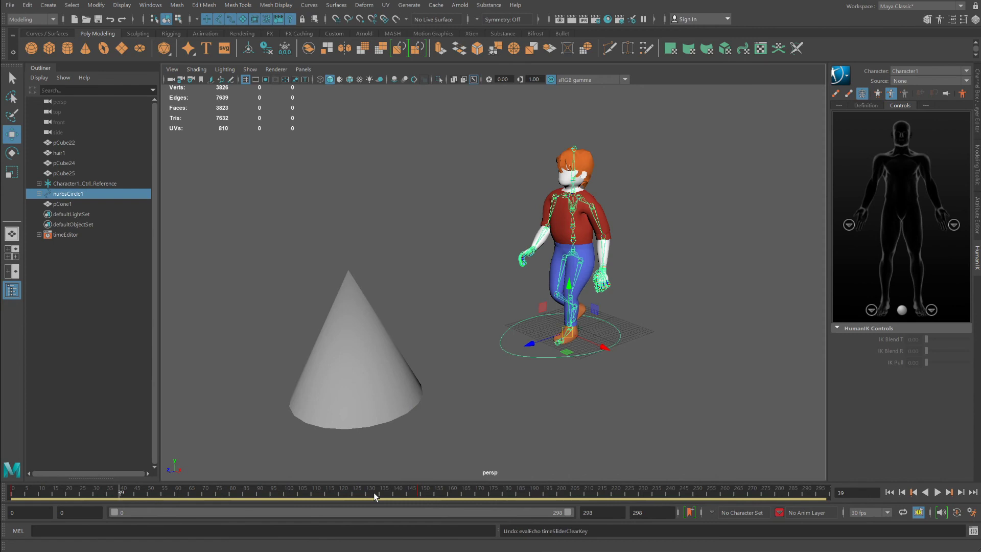
pyautogui.moveTo(373, 492); pyautogui.dragTo(53, 492)
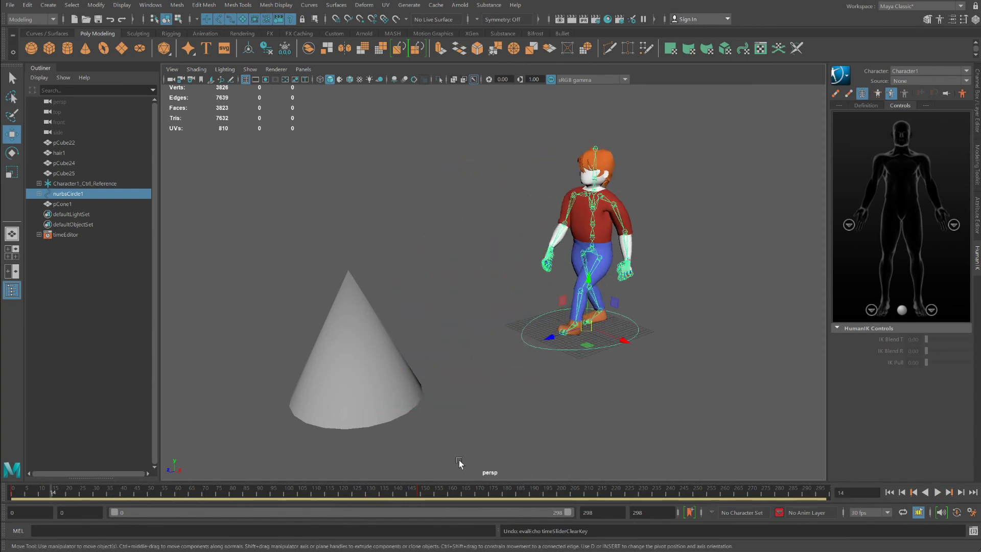
pyautogui.click(389, 493)
pyautogui.hotkey('alt', 'v')
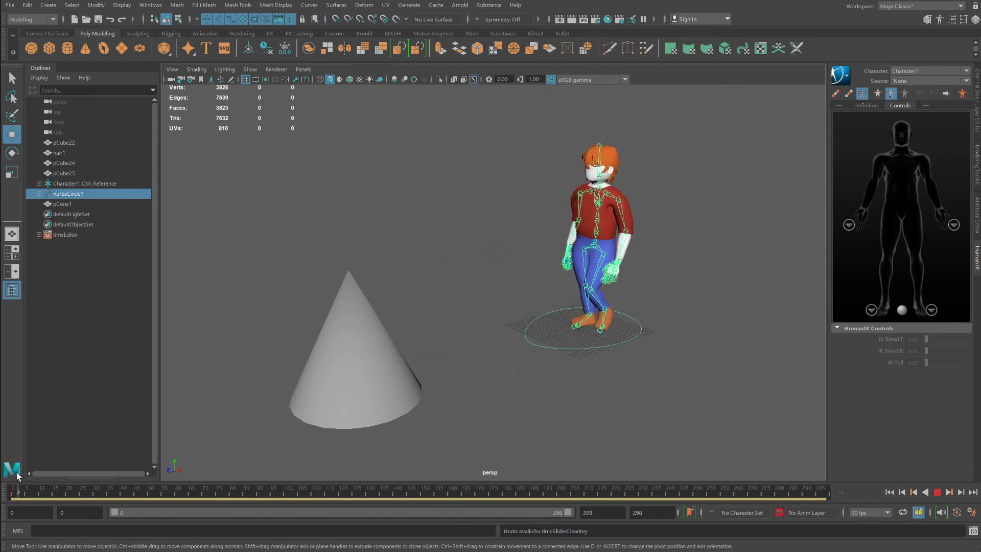
pyautogui.click(388, 490)
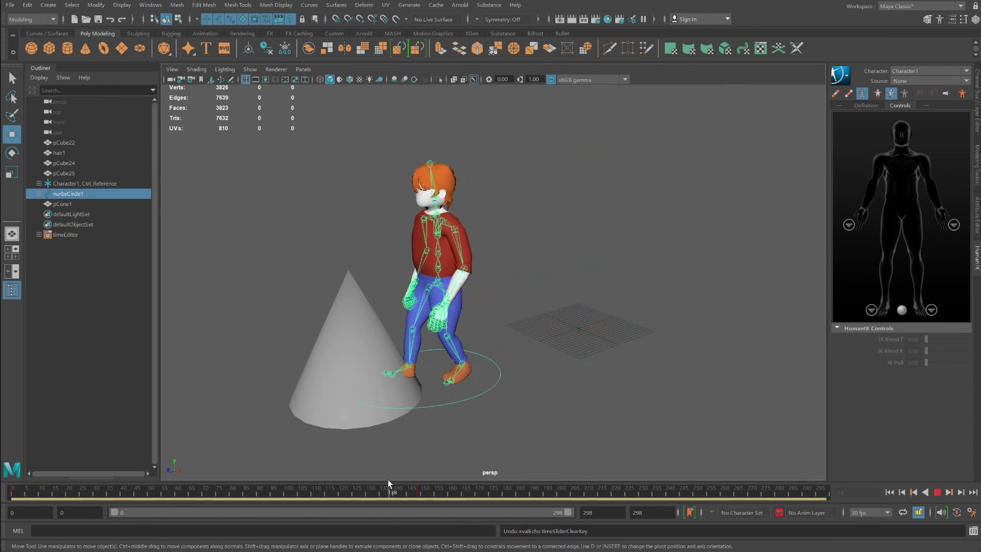
pyautogui.keyDown('shift'); pyautogui.moveTo(425, 489); pyautogui.dragTo(405, 492); pyautogui.keyUp('shift')
pyautogui.rightClick(413, 491)
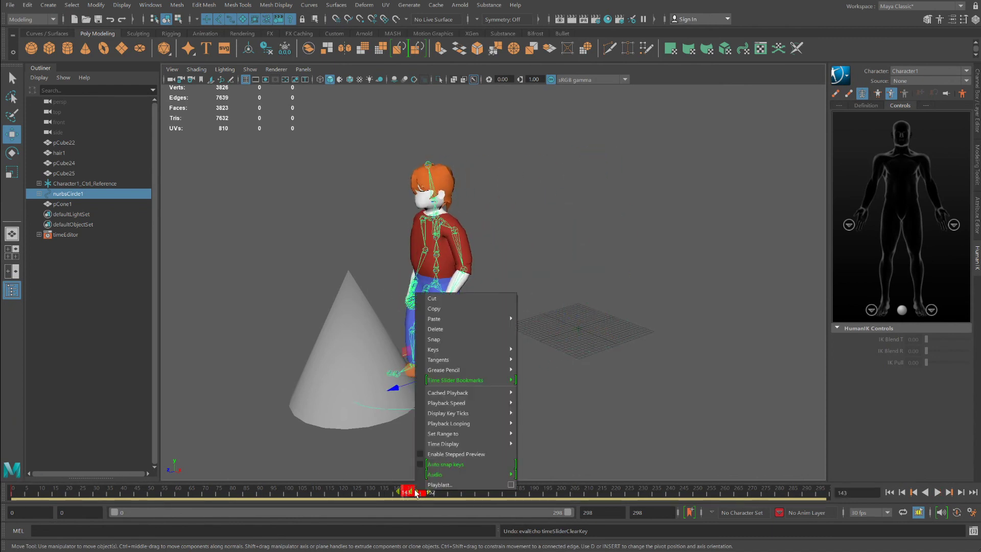
pyautogui.click(440, 331)
pyautogui.moveTo(390, 491); pyautogui.dragTo(293, 488)
pyautogui.click(405, 490)
pyautogui.hotkey('ctrl', 'z')
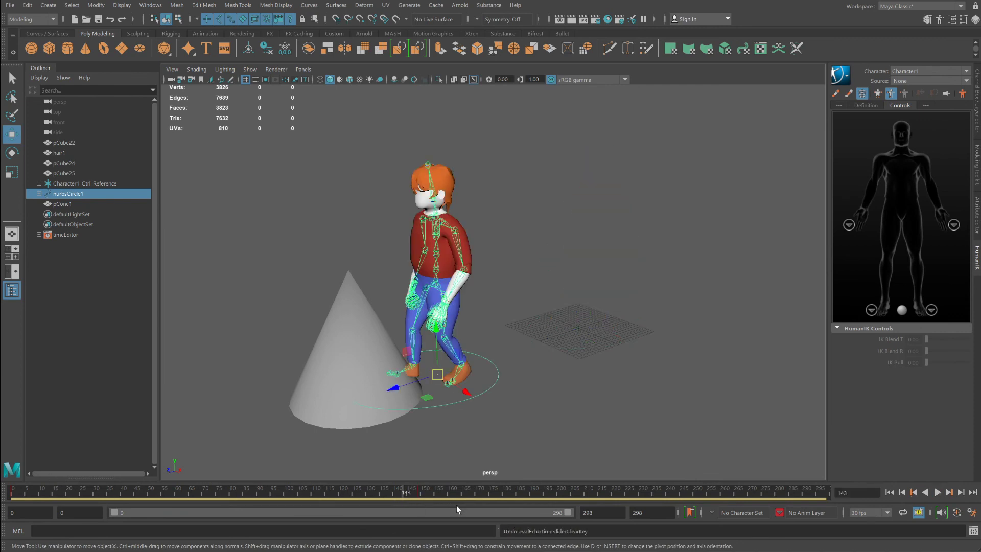
pyautogui.moveTo(373, 486); pyautogui.dragTo(118, 492)
# - Create a small cube and place it on the ground between the cone and the character
pyautogui.click(49, 48)
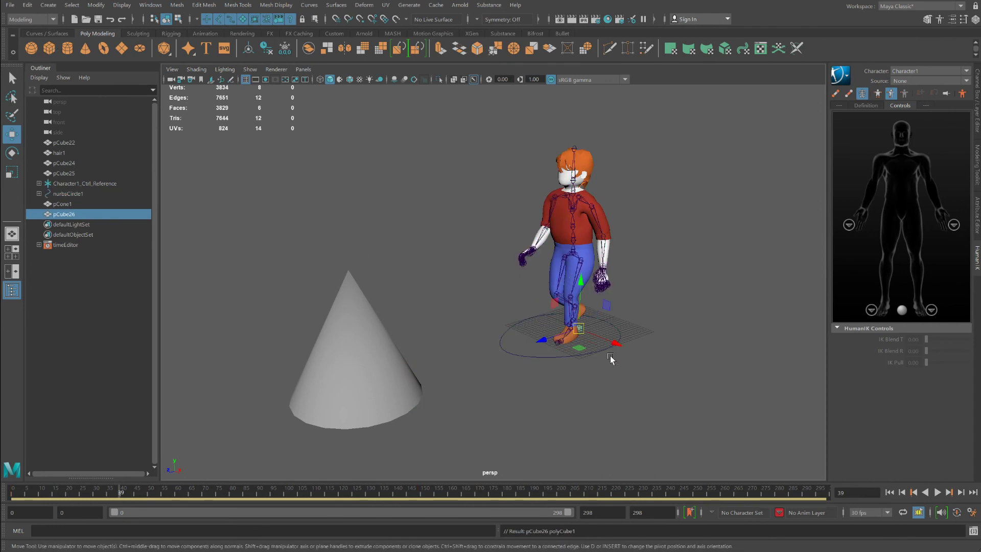
pyautogui.moveTo(481, 310); pyautogui.dragTo(419, 320)
pyautogui.click(17, 172)
pyautogui.click(12, 135)
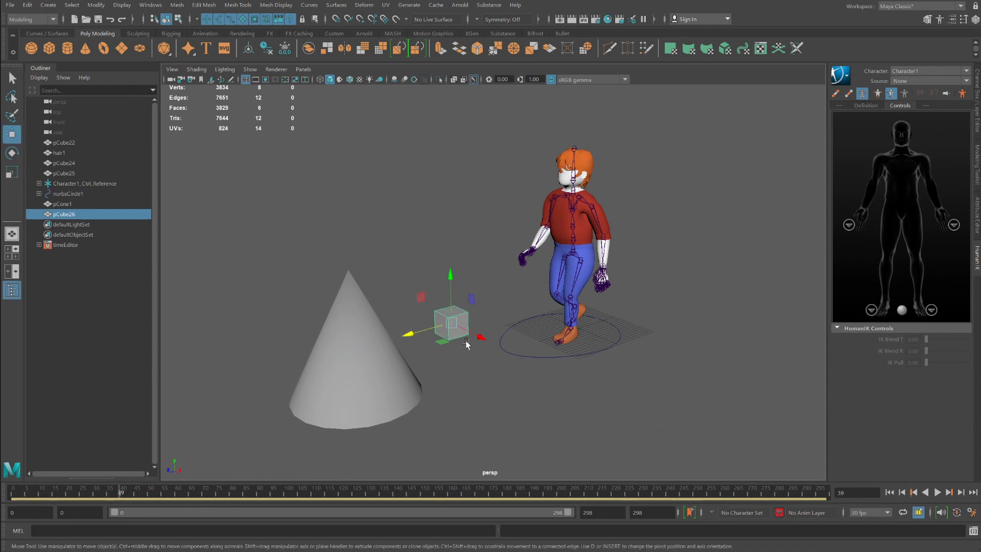
pyautogui.moveTo(482, 337); pyautogui.dragTo(513, 378)
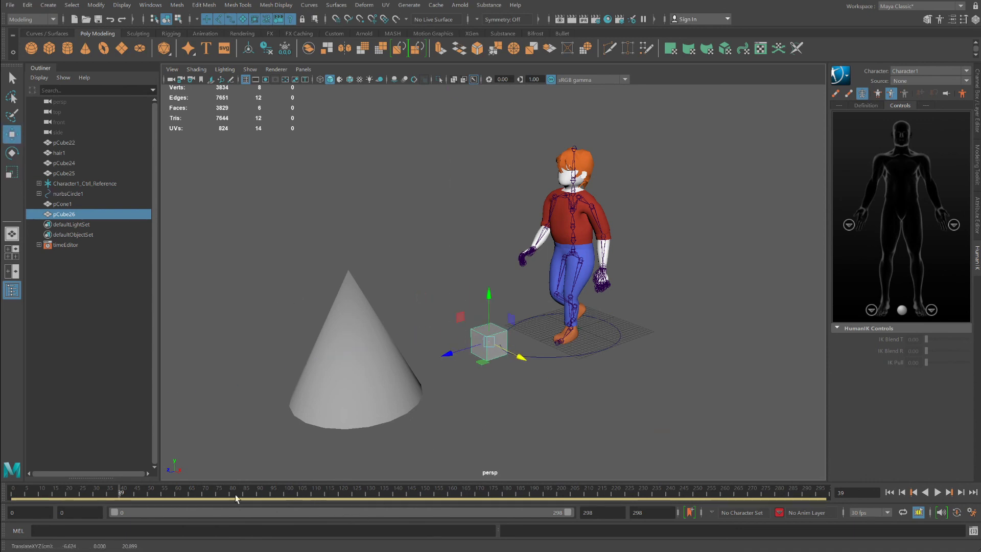
# - Select the nurbsCircle1 ground controller at frame 0 and advance to frame 41
pyautogui.moveTo(214, 495); pyautogui.dragTo(13, 495)
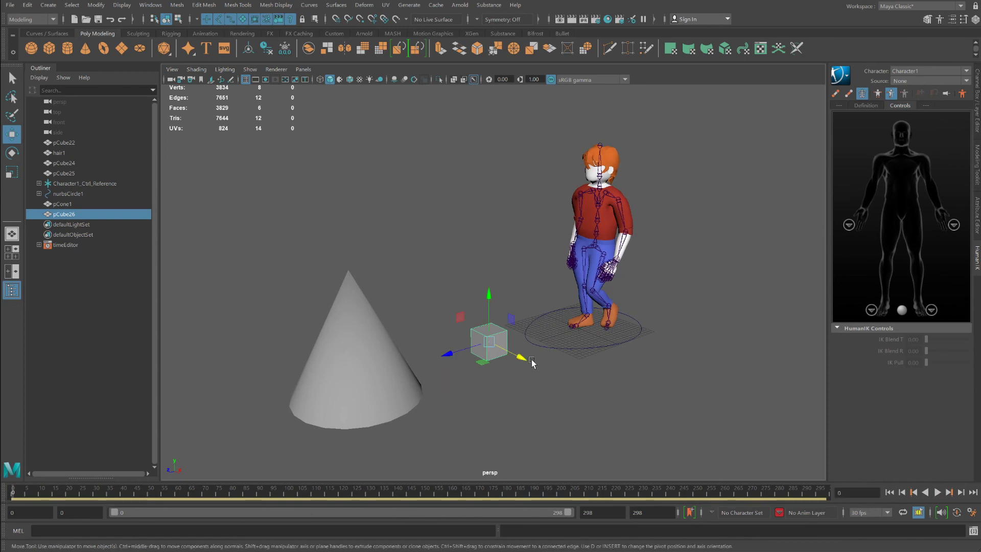
pyautogui.click(546, 346)
pyautogui.moveTo(75, 489); pyautogui.dragTo(124, 494)
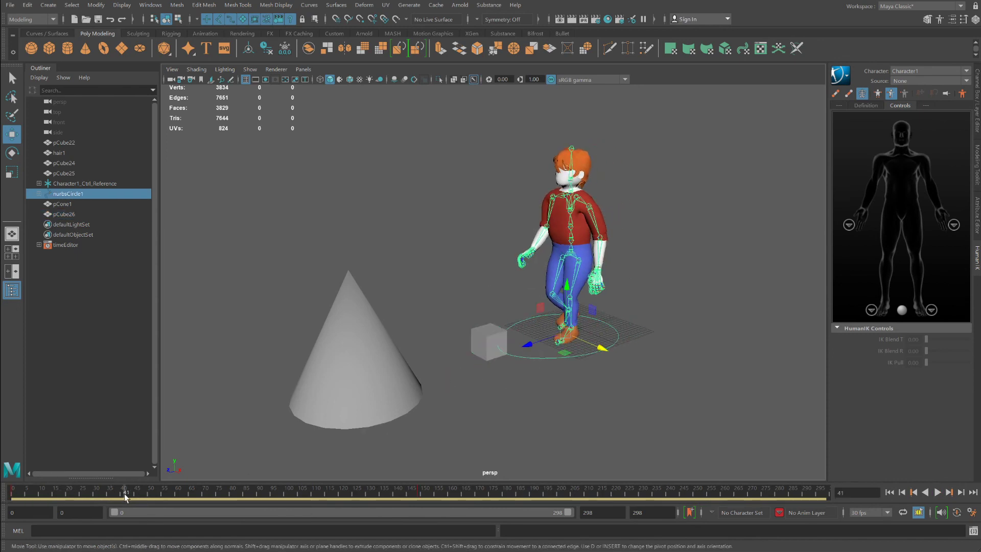
# - Turn nurbsCircle1 about 45 degrees to steer around the box, then shift the character left past it
pyautogui.click(14, 154)
pyautogui.moveTo(568, 351); pyautogui.dragTo(526, 352)
pyautogui.hotkey('alt', 'v')
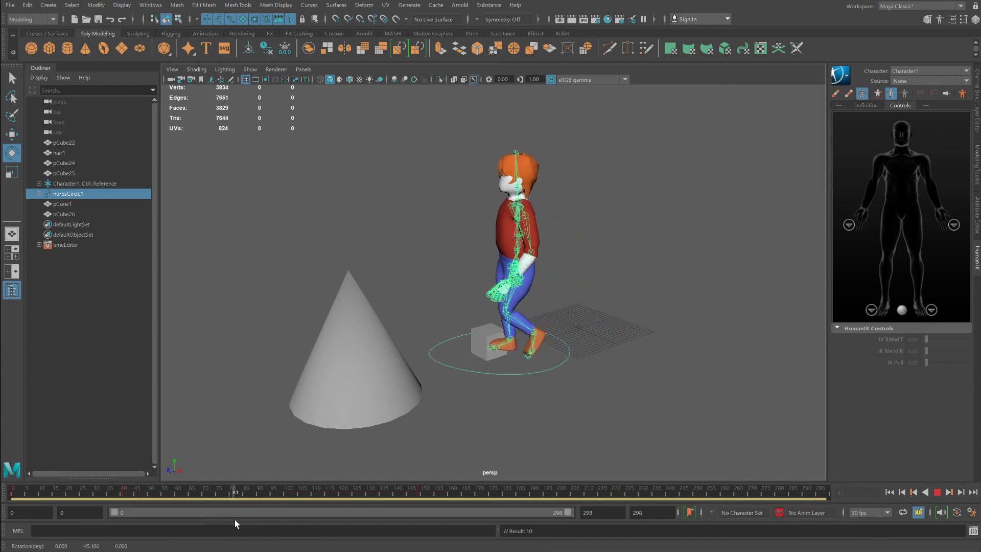
pyautogui.hotkey('alt', 'v')
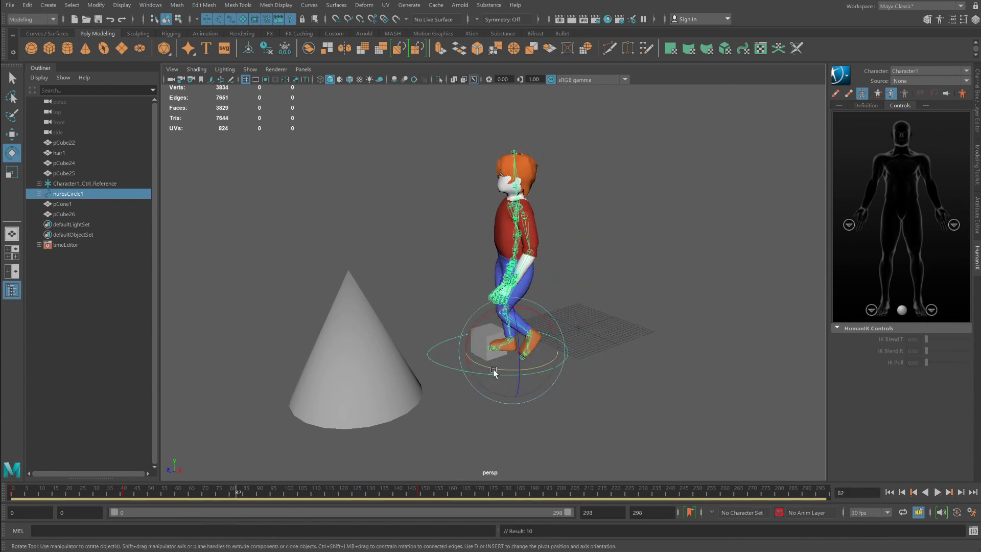
pyautogui.moveTo(503, 374); pyautogui.dragTo(525, 379)
pyautogui.click(12, 134)
pyautogui.moveTo(537, 310); pyautogui.dragTo(469, 301)
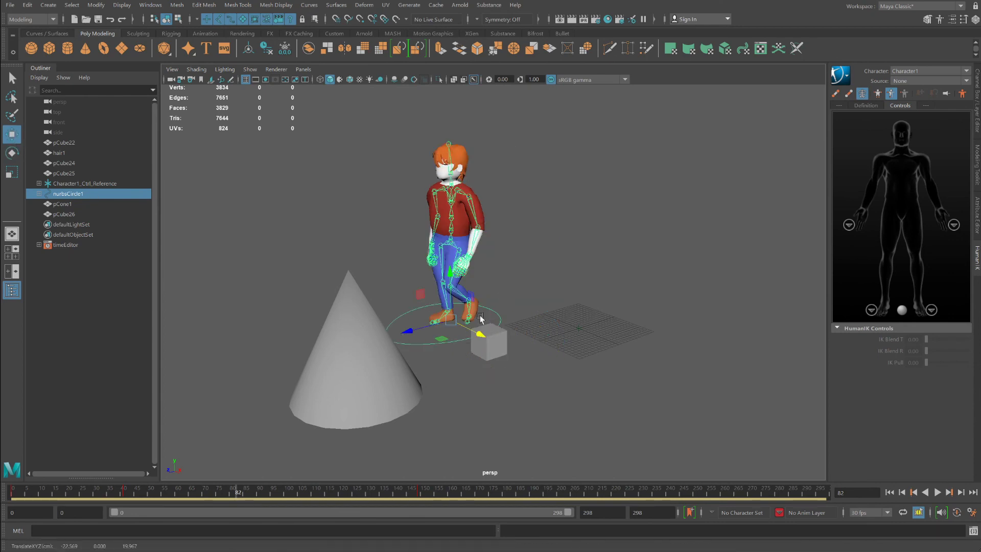
# - Rotate the circle controller to about 27.5 degrees and play back to check the detour
pyautogui.moveTo(246, 492); pyautogui.dragTo(118, 498)
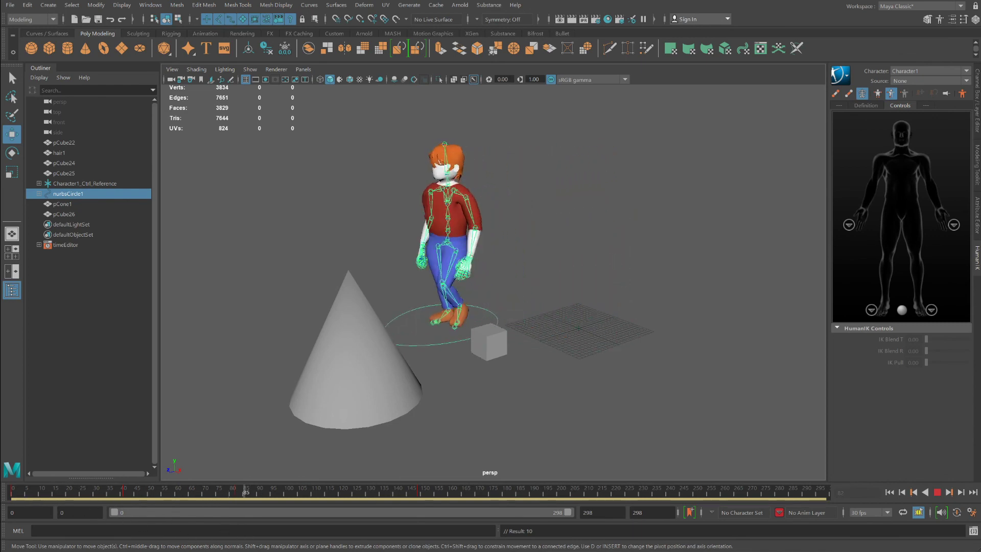
pyautogui.press('Escape')
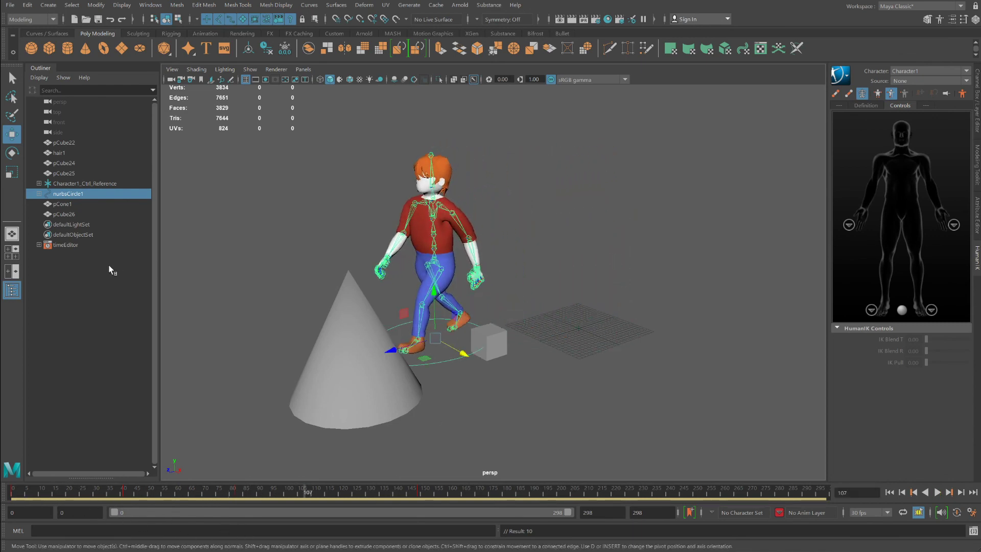
pyautogui.press('e')
pyautogui.moveTo(388, 393); pyautogui.dragTo(416, 399)
pyautogui.click(134, 492)
pyautogui.hotkey('alt', 'v')
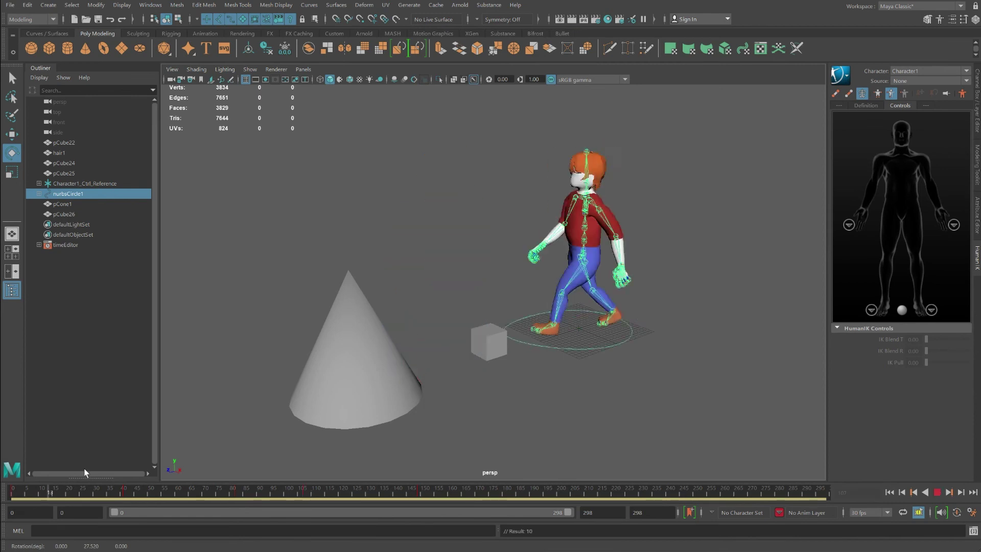
pyautogui.click(433, 496)
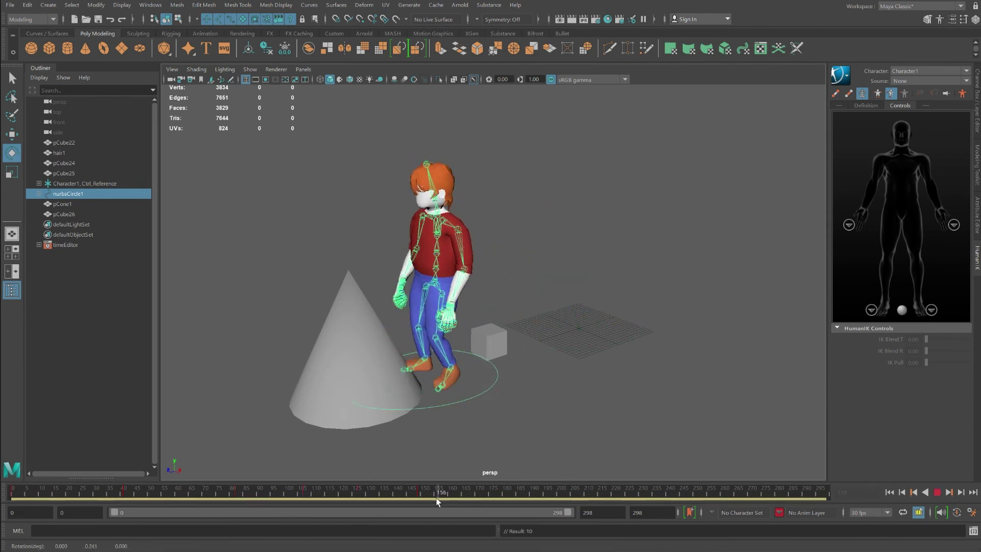
pyautogui.click(124, 495)
pyautogui.moveTo(125, 495); pyautogui.dragTo(153, 494)
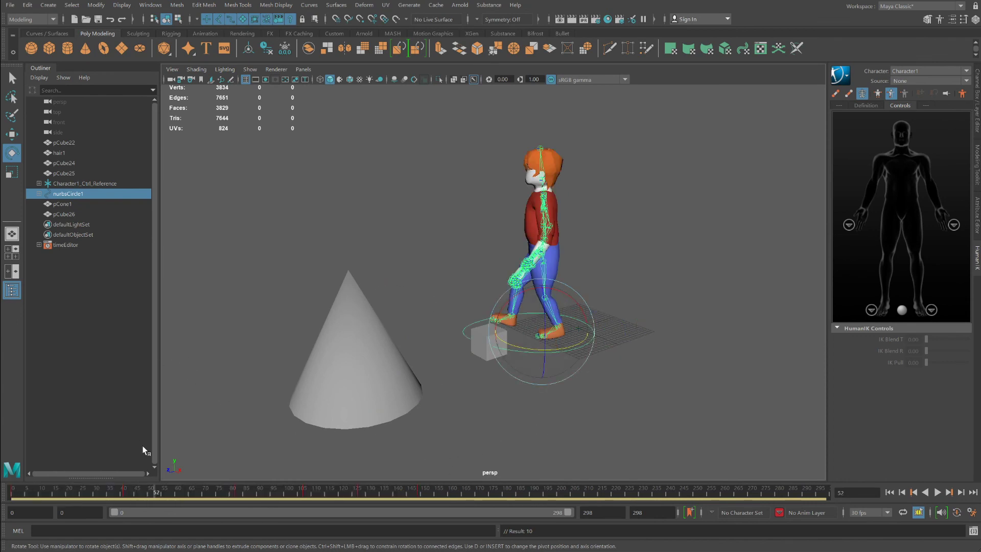
# - Delete the keys in frames 6 to 160 and play back the result
pyautogui.keyDown('shift'); pyautogui.moveTo(433, 497); pyautogui.dragTo(29, 493); pyautogui.keyUp('shift')
pyautogui.rightClick(30, 493)
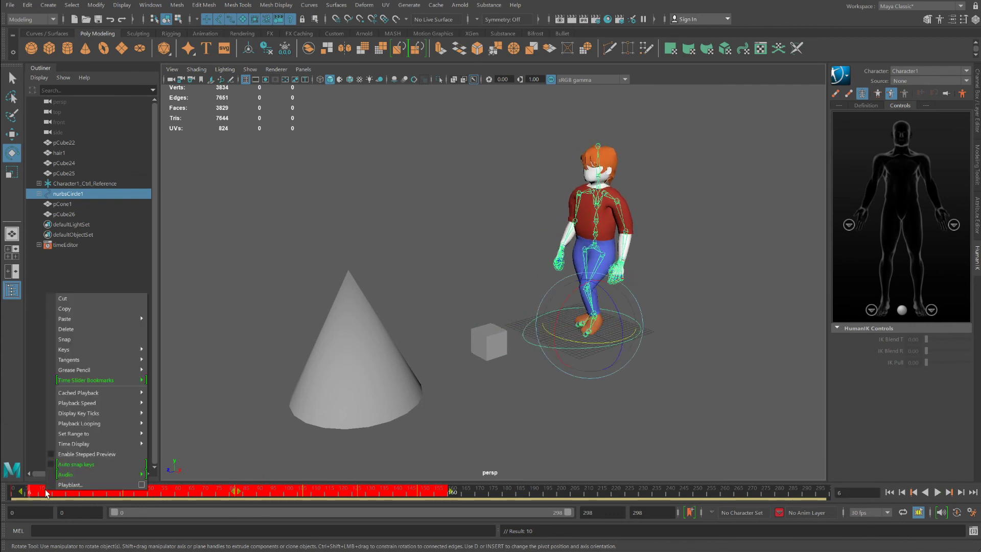
pyautogui.click(78, 329)
pyautogui.hotkey('alt', 'v')
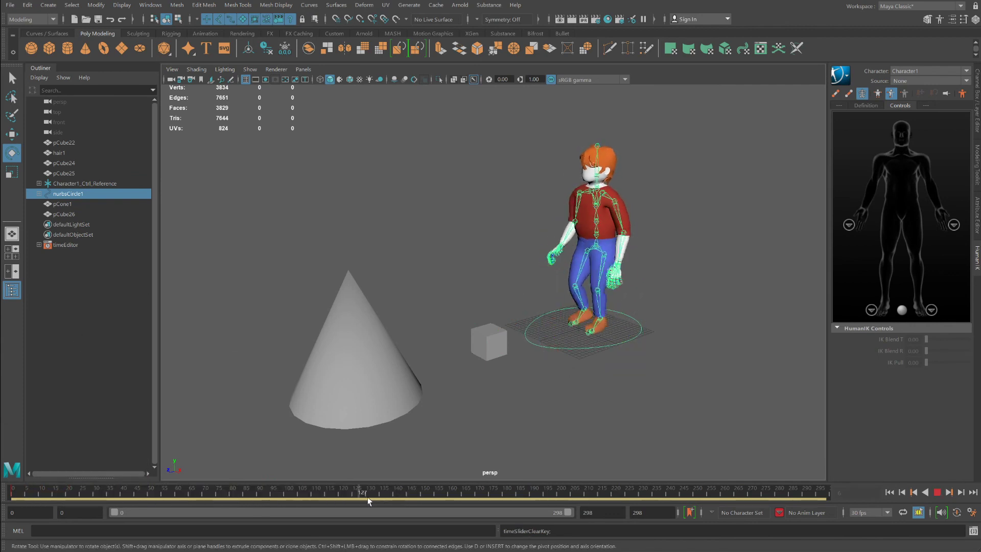